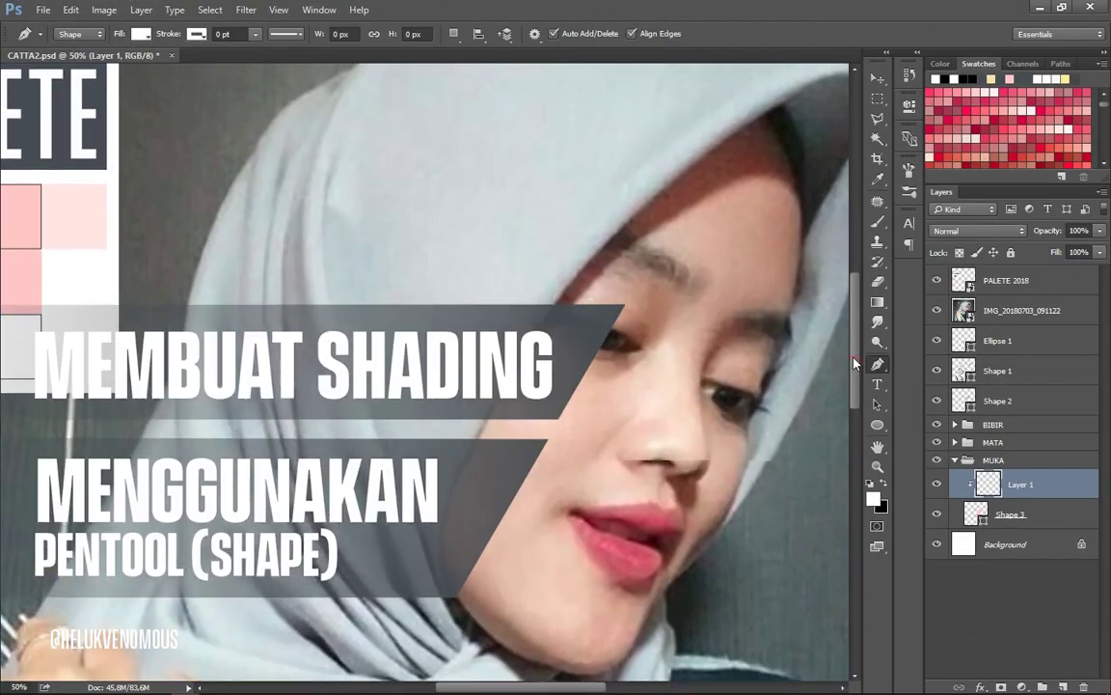
# Outline the shading shape along the hijab edge, under the eye and around the nostril.
pyautogui.click(641, 242)
pyautogui.click(695, 208)
pyautogui.click(802, 212)
pyautogui.click(786, 314)
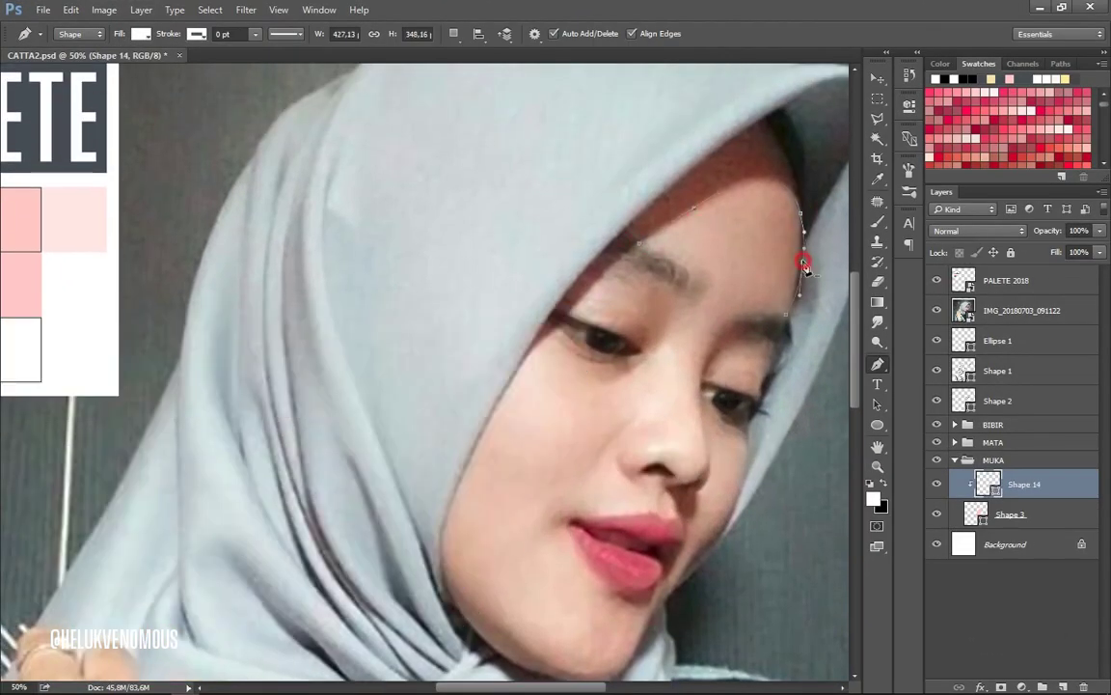
pyautogui.moveTo(797, 253); pyautogui.dragTo(800, 277)
pyautogui.scroll(-2, 830, 347)
pyautogui.moveTo(708, 369); pyautogui.dragTo(702, 410)
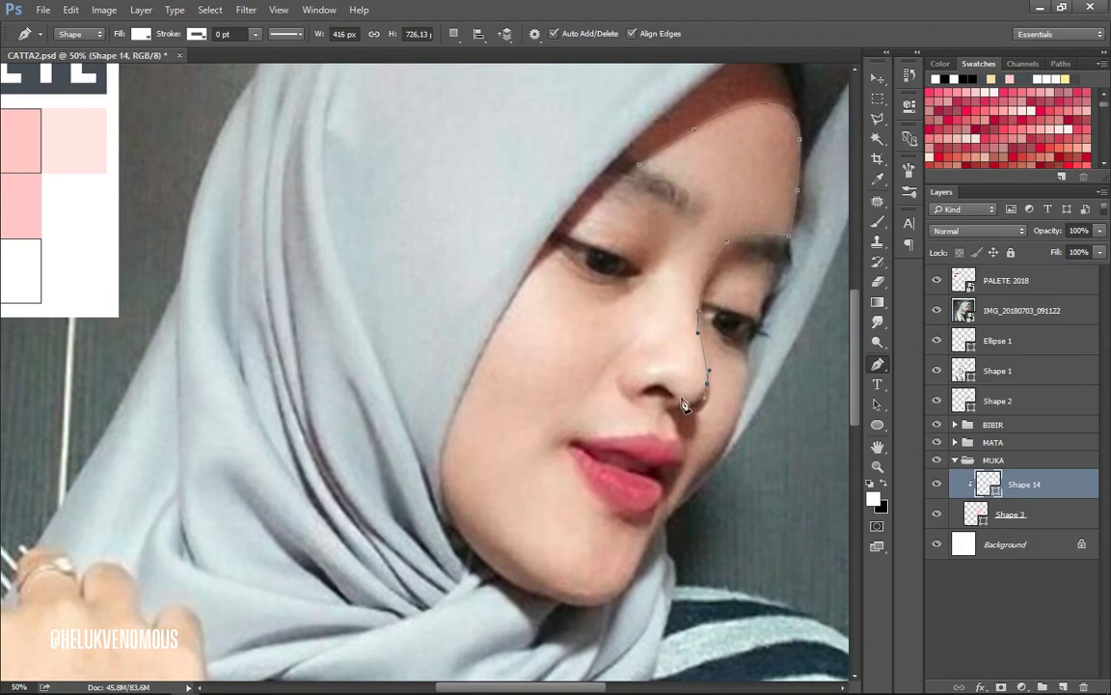
pyautogui.moveTo(663, 376); pyautogui.dragTo(691, 417)
pyautogui.moveTo(616, 379); pyautogui.dragTo(625, 353)
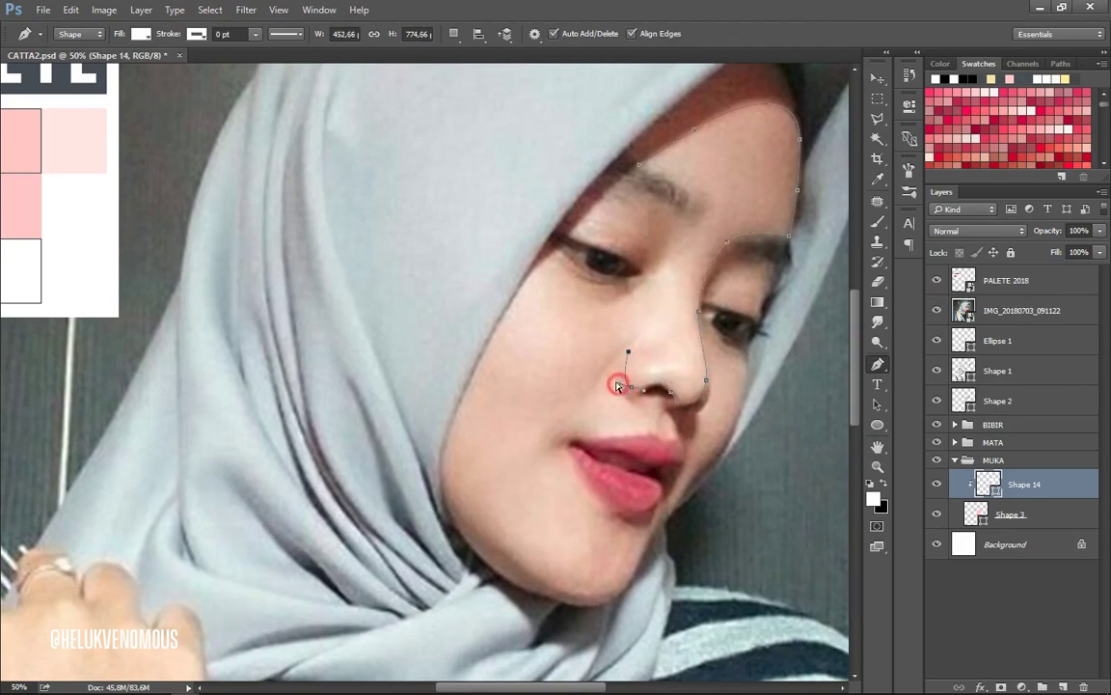
# Continue the outline along the lower cheek, below the nose, the lip corner and the chin.
pyautogui.moveTo(589, 358); pyautogui.dragTo(556, 375)
pyautogui.moveTo(501, 333)
pyautogui.mouseDown()
pyautogui.moveTo(473, 295)
pyautogui.moveTo(464, 337)
pyautogui.moveTo(542, 345)
pyautogui.mouseUp()
pyautogui.scroll(-2, 482, 309)
pyautogui.moveTo(615, 285)
pyautogui.mouseDown()
pyautogui.moveTo(629, 328)
pyautogui.moveTo(643, 330)
pyautogui.mouseUp()
pyautogui.scroll(-1, 632, 309)
pyautogui.click(641, 286)
pyautogui.moveTo(665, 320); pyautogui.dragTo(673, 328)
pyautogui.moveTo(555, 330); pyautogui.dragTo(536, 342)
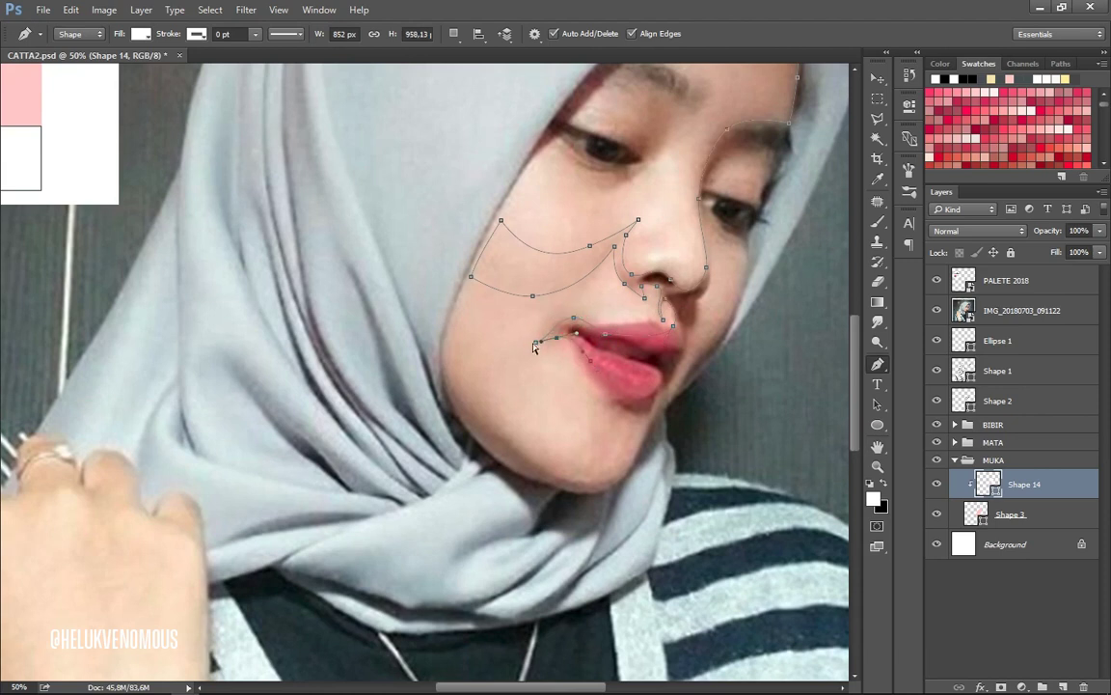
pyautogui.moveTo(591, 393); pyautogui.dragTo(611, 398)
pyautogui.moveTo(607, 485); pyautogui.dragTo(582, 487)
# Run the outline up the cheek and hijab edge to the eyelid, and commit Shape 14.
pyautogui.moveTo(441, 321); pyautogui.dragTo(439, 372)
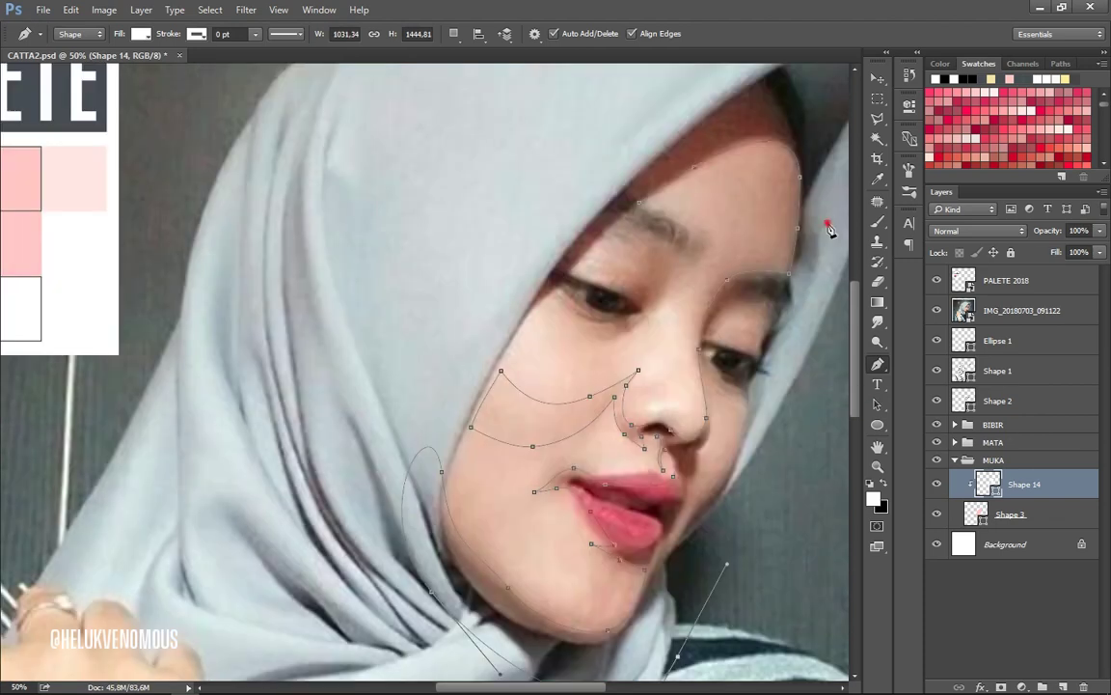
pyautogui.scroll(3, 468, 354)
pyautogui.moveTo(486, 311); pyautogui.dragTo(471, 398)
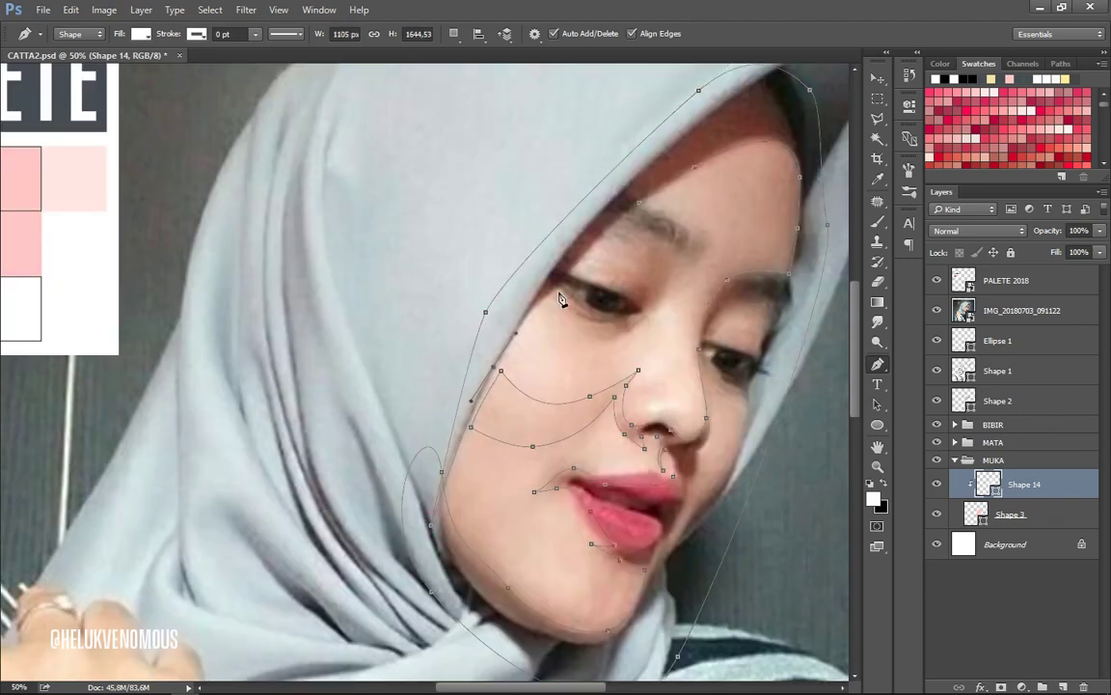
pyautogui.scroll(1, 859, 393)
pyautogui.moveTo(607, 367); pyautogui.dragTo(622, 367)
pyautogui.moveTo(691, 302); pyautogui.dragTo(645, 243)
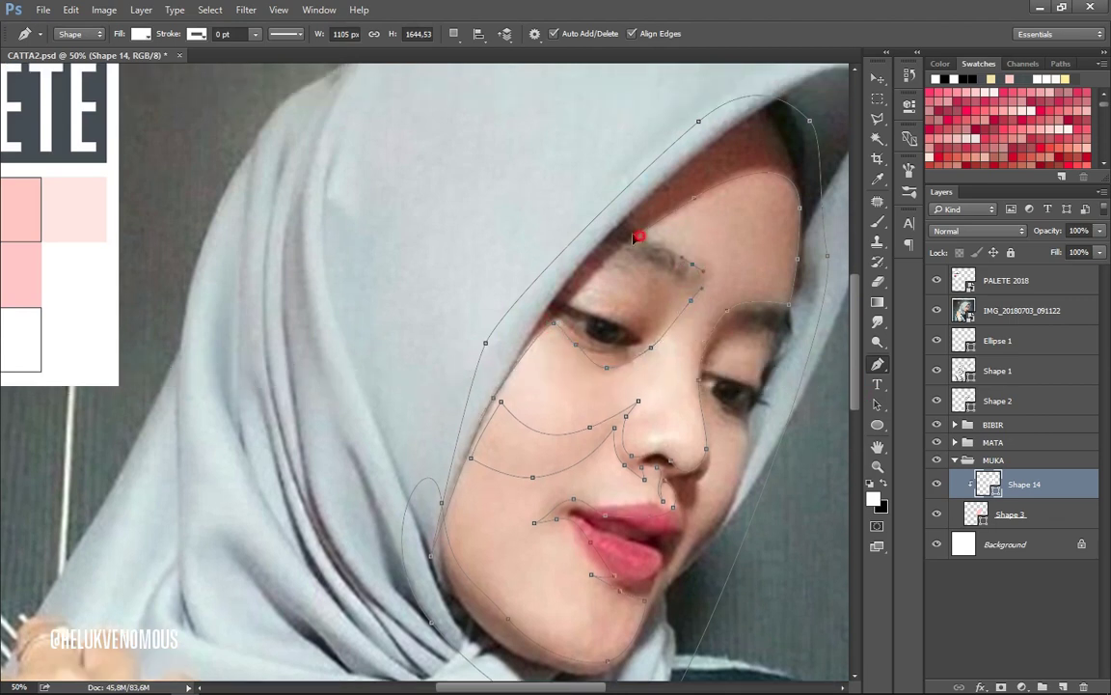
pyautogui.press('Return')
# Add an eyelid cut-out subpath to Shape 14, zoomed in on the eye.
pyautogui.click(614, 272)
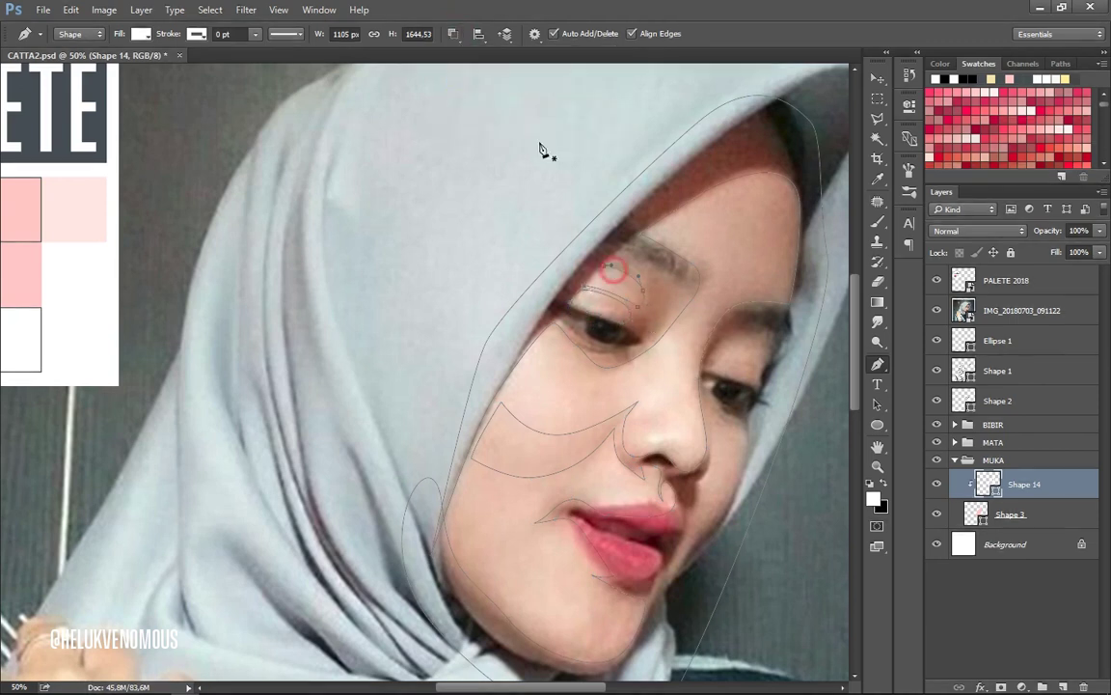
pyautogui.hotkey('ctrl', '+')
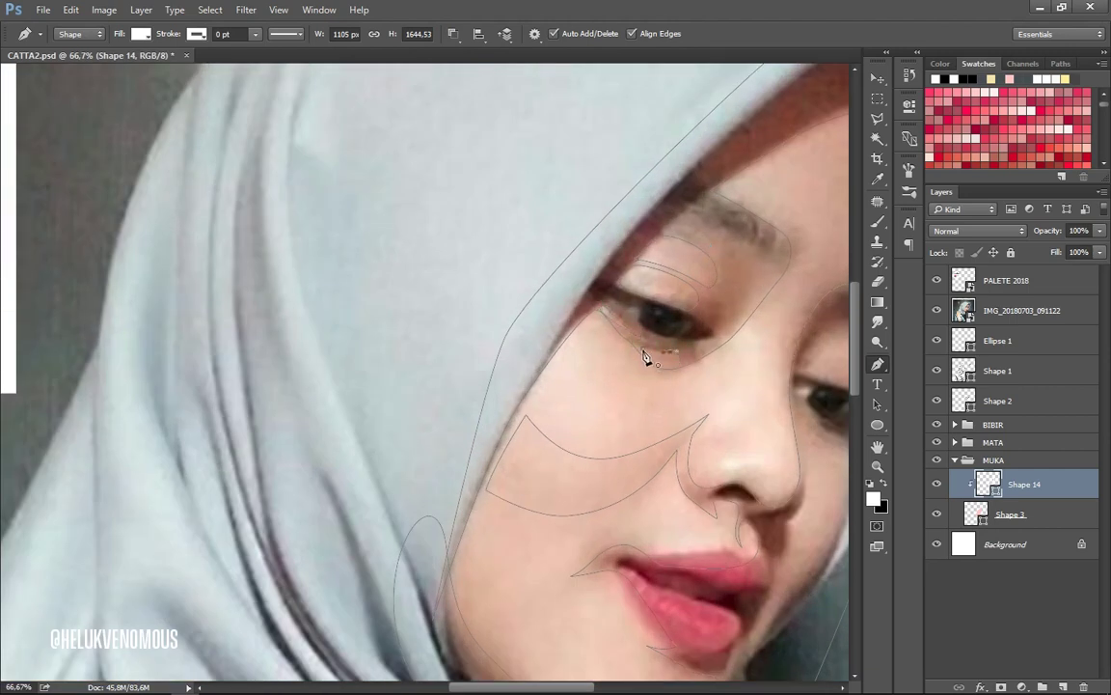
pyautogui.hscroll(5, 659, 359)
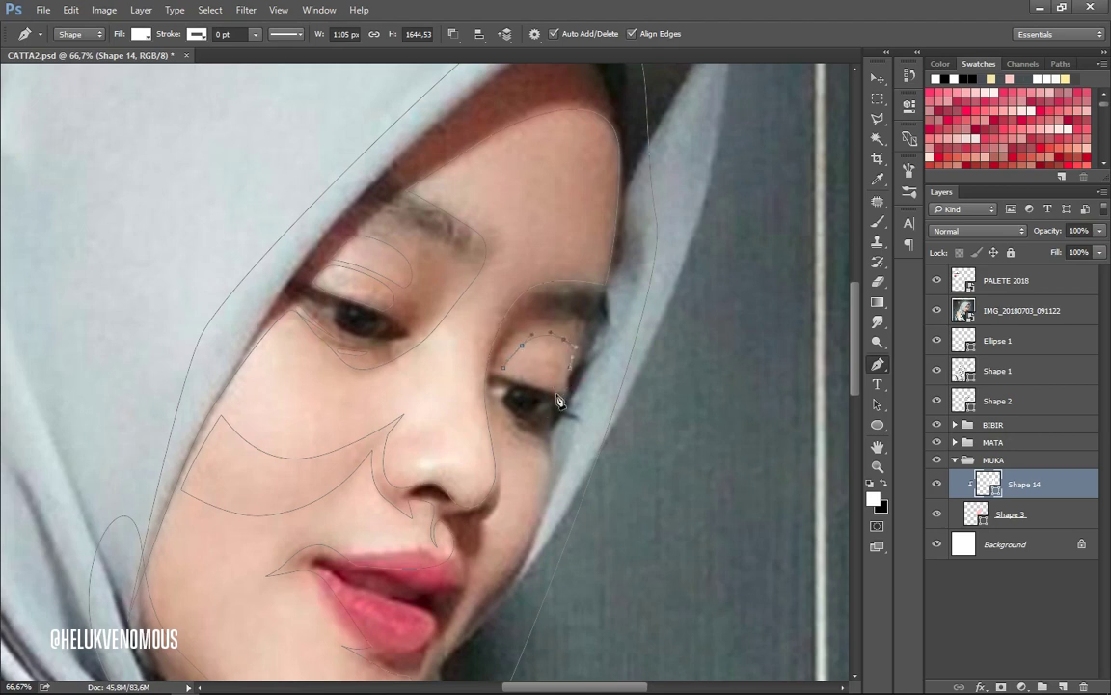
pyautogui.click(506, 366)
pyautogui.click(538, 360)
pyautogui.moveTo(854, 366); pyautogui.dragTo(854, 376)
# Draw a path along the side of the nose, then hide the reference photo.
pyautogui.moveTo(505, 394); pyautogui.dragTo(546, 403)
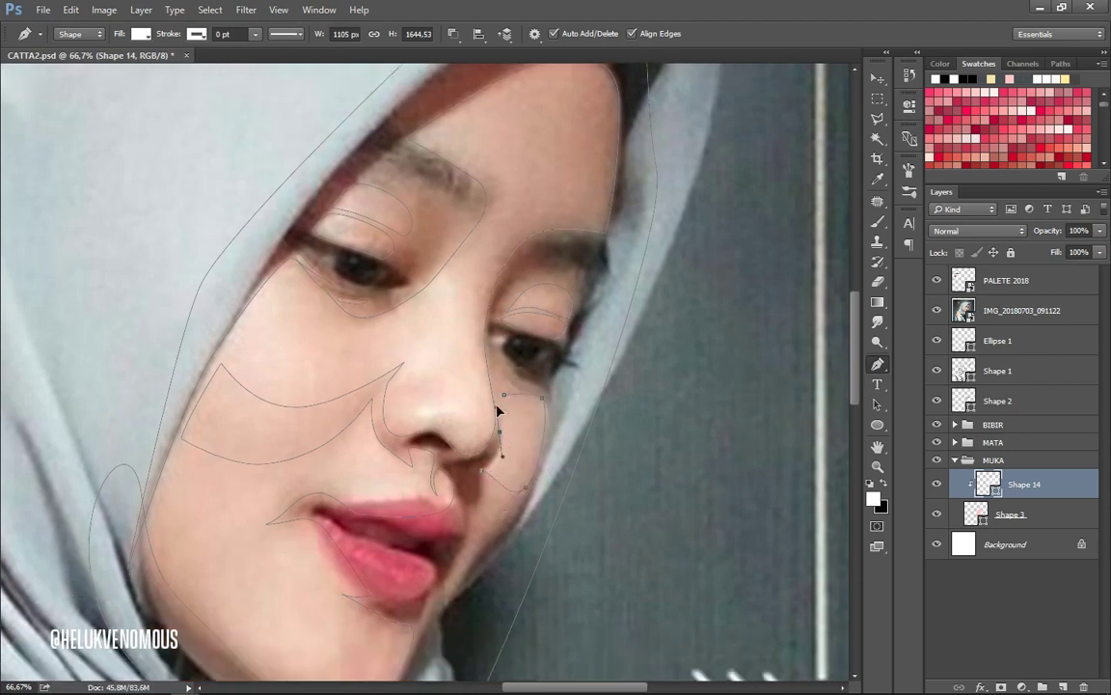
pyautogui.click(498, 391)
pyautogui.click(937, 310)
pyautogui.click(937, 310)
pyautogui.keyDown('ctrl'); pyautogui.click(444, 405); pyautogui.keyUp('ctrl')
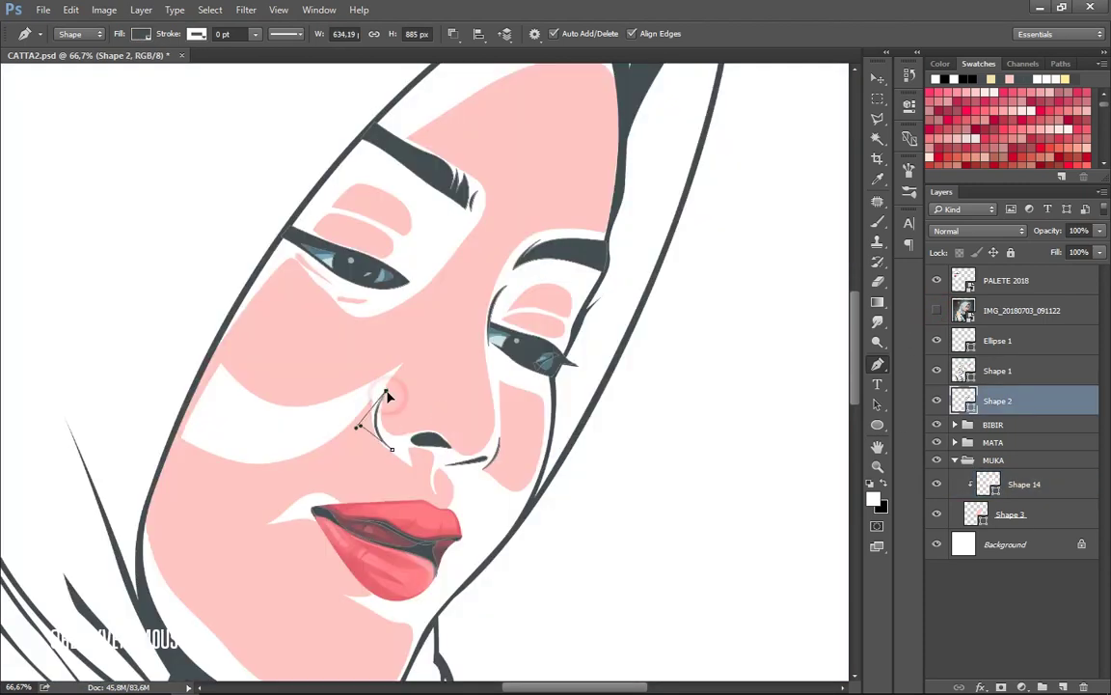
pyautogui.moveTo(376, 415); pyautogui.dragTo(359, 428)
pyautogui.click(937, 310)
pyautogui.hotkey('ctrl', '-')
pyautogui.hotkey('ctrl', '-')
pyautogui.hotkey('ctrl', '-')
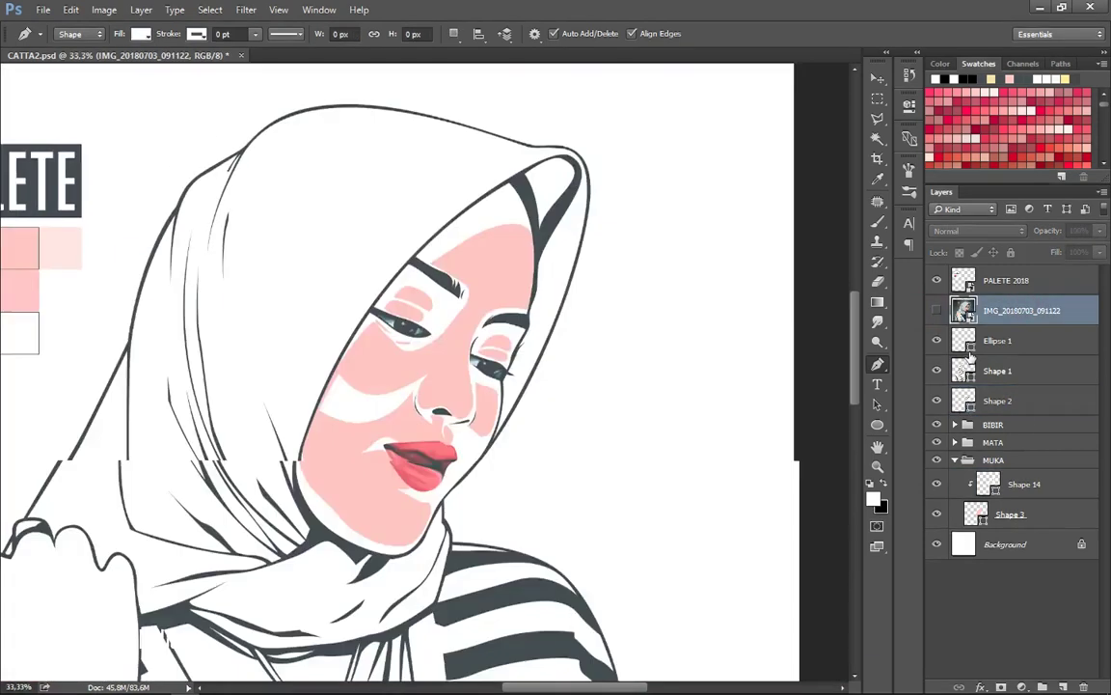
# Fill Shape 14 with pink and add a new layer clipped above it.
pyautogui.doubleClick(989, 483)
pyautogui.click(1042, 417)
pyautogui.click(965, 426)
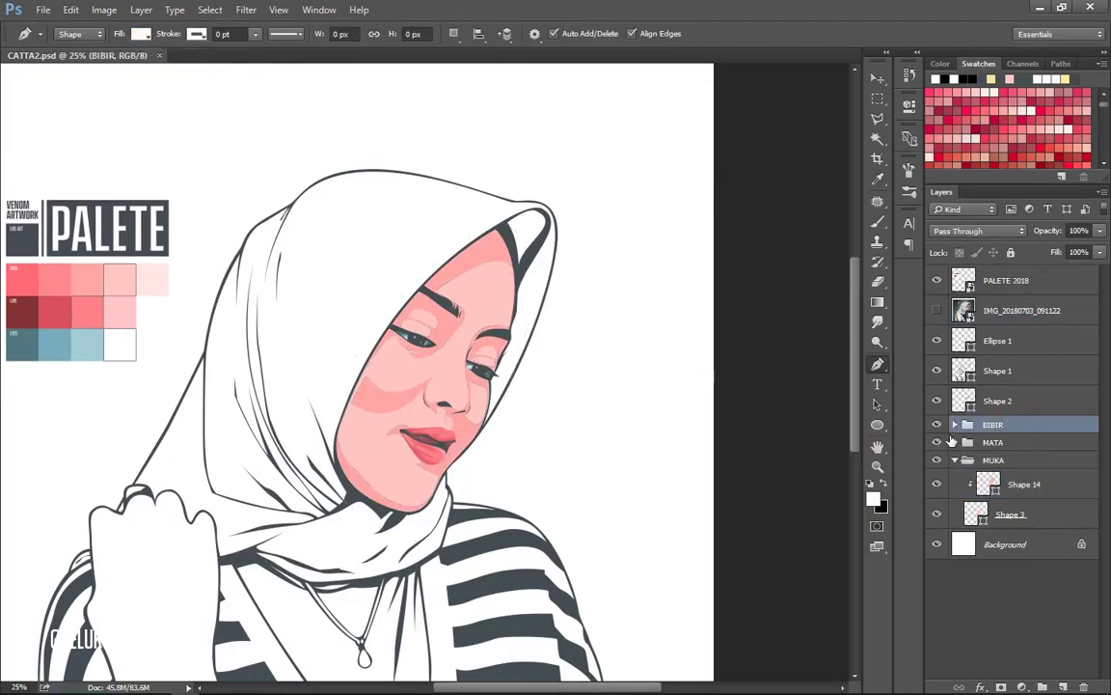
pyautogui.click(1035, 487)
pyautogui.click(937, 310)
pyautogui.hotkey('ctrl', '+')
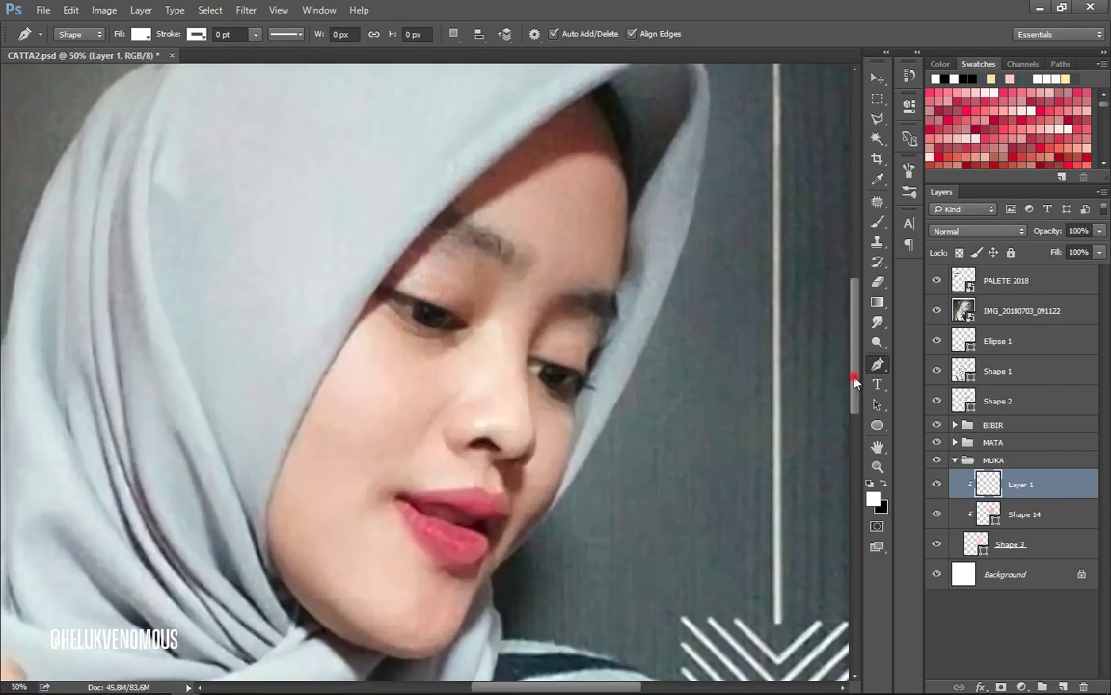
pyautogui.scroll(1, 768, 339)
# Start Shape 15 by tracing the forehead, left hijab edge, chin and right cheek.
pyautogui.click(469, 254)
pyautogui.click(598, 193)
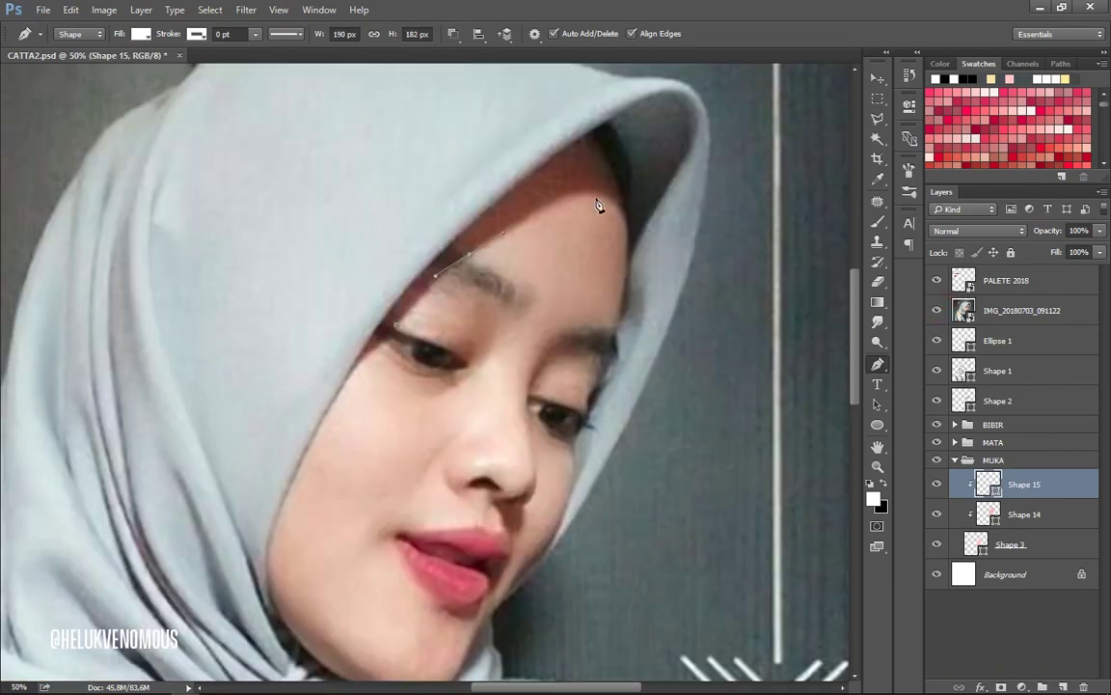
pyautogui.click(622, 309)
pyautogui.click(513, 112)
pyautogui.click(308, 380)
pyautogui.scroll(-2, 824, 409)
pyautogui.click(248, 534)
pyautogui.click(352, 634)
pyautogui.moveTo(477, 630); pyautogui.dragTo(537, 545)
pyautogui.moveTo(602, 243); pyautogui.dragTo(573, 252)
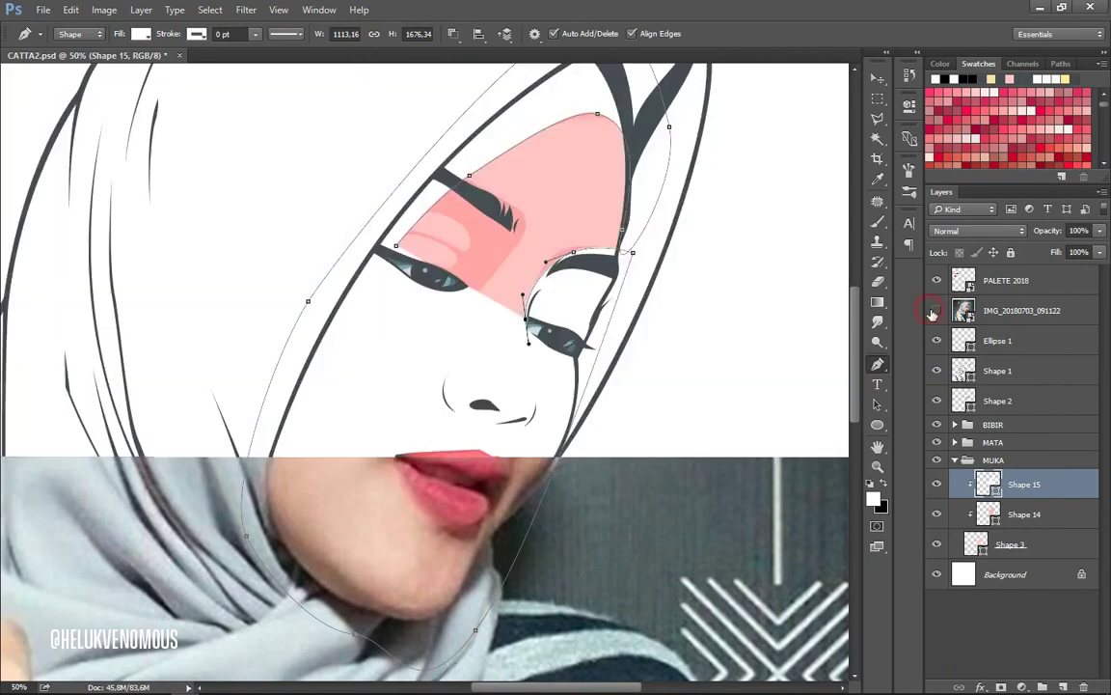
# Trace the Shape 15 path around the nostril, the lip corner and below the lower lip.
pyautogui.click(534, 396)
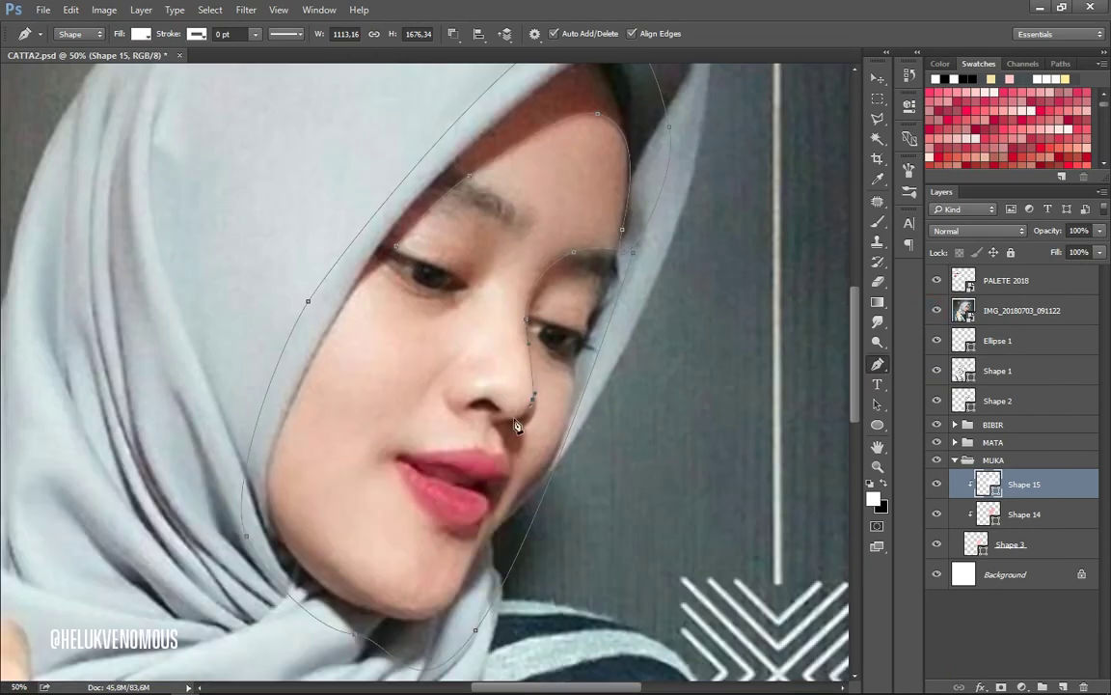
pyautogui.click(485, 391)
pyautogui.moveTo(445, 391); pyautogui.dragTo(436, 372)
pyautogui.click(495, 416)
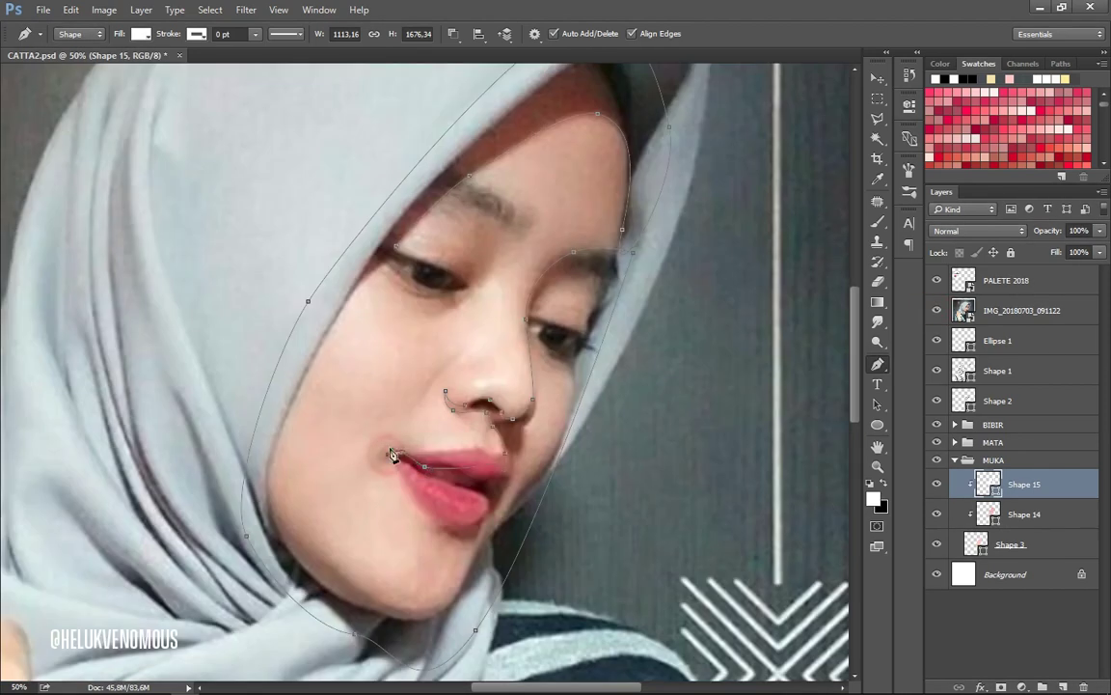
pyautogui.click(378, 455)
pyautogui.moveTo(454, 533); pyautogui.dragTo(461, 546)
pyautogui.scroll(-1, 481, 531)
pyautogui.moveTo(367, 553); pyautogui.dragTo(300, 518)
# Curve the path up the face outline to the eye corner and under the eye.
pyautogui.moveTo(265, 438); pyautogui.dragTo(274, 475)
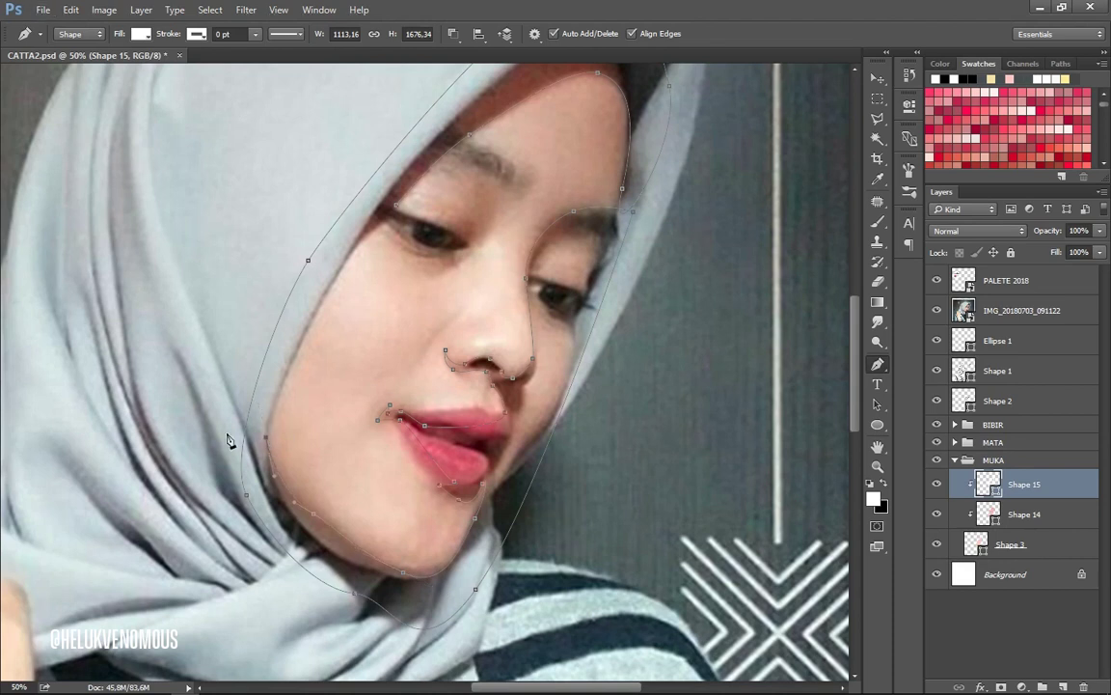
pyautogui.moveTo(317, 309); pyautogui.dragTo(332, 287)
pyautogui.moveTo(382, 224); pyautogui.dragTo(400, 220)
pyautogui.hotkey('ctrl', '+')
pyautogui.scroll(3, 451, 300)
pyautogui.moveTo(450, 294); pyautogui.dragTo(499, 305)
# Extend the under-eye path up along the eyebrow and back above the eye.
pyautogui.click(937, 310)
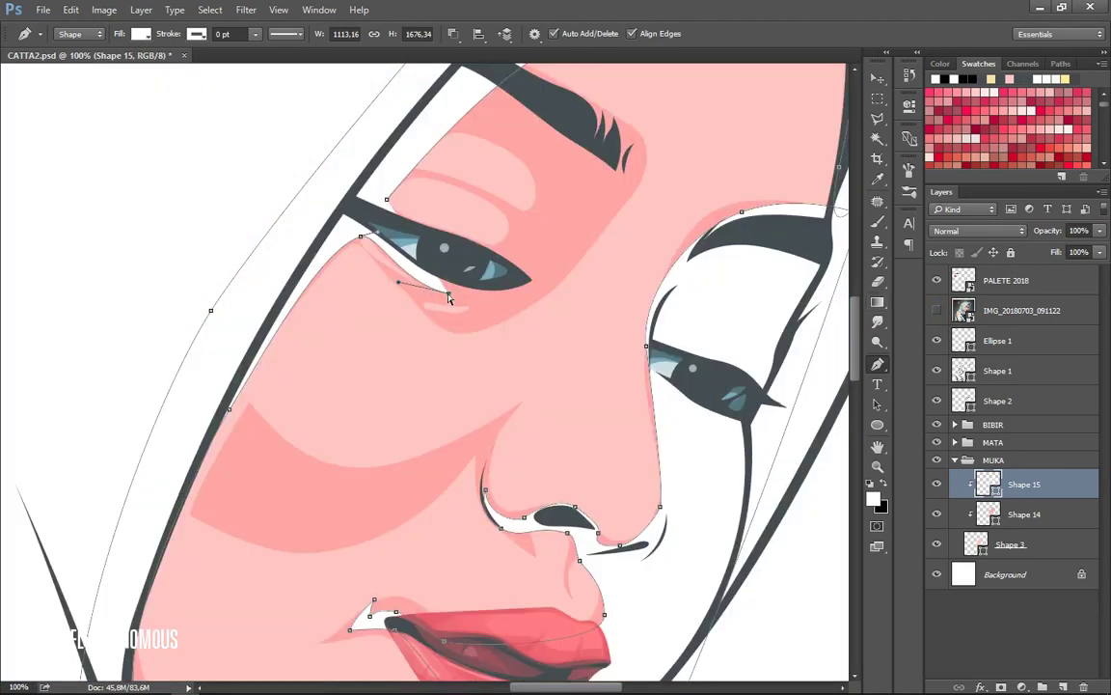
pyautogui.click(376, 263)
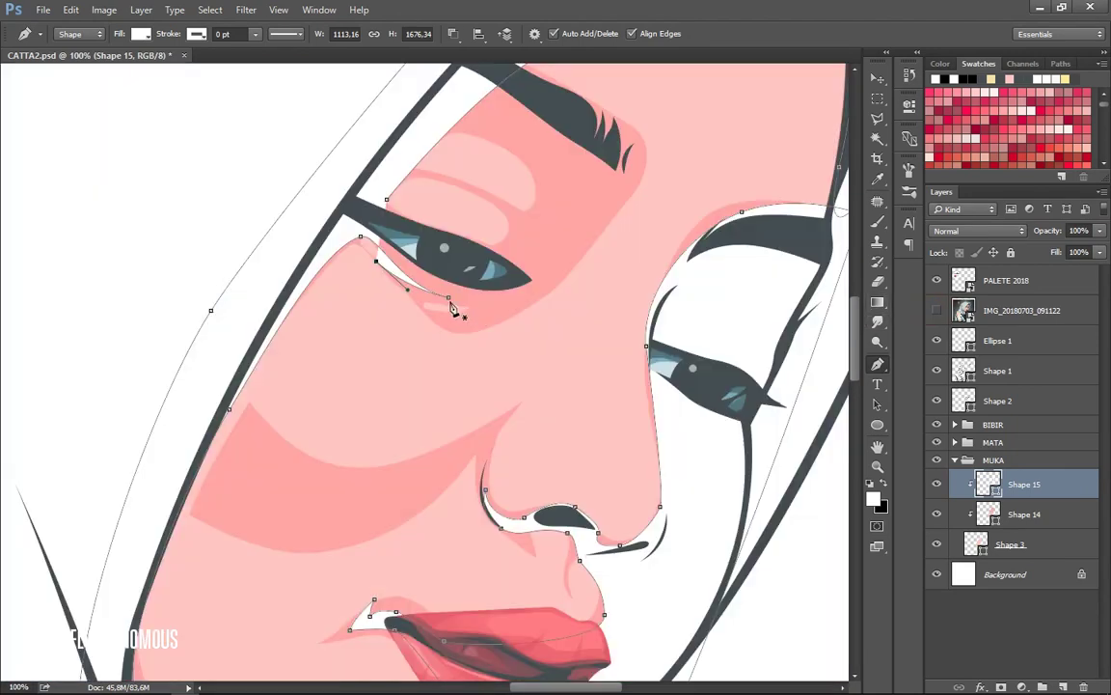
pyautogui.click(937, 310)
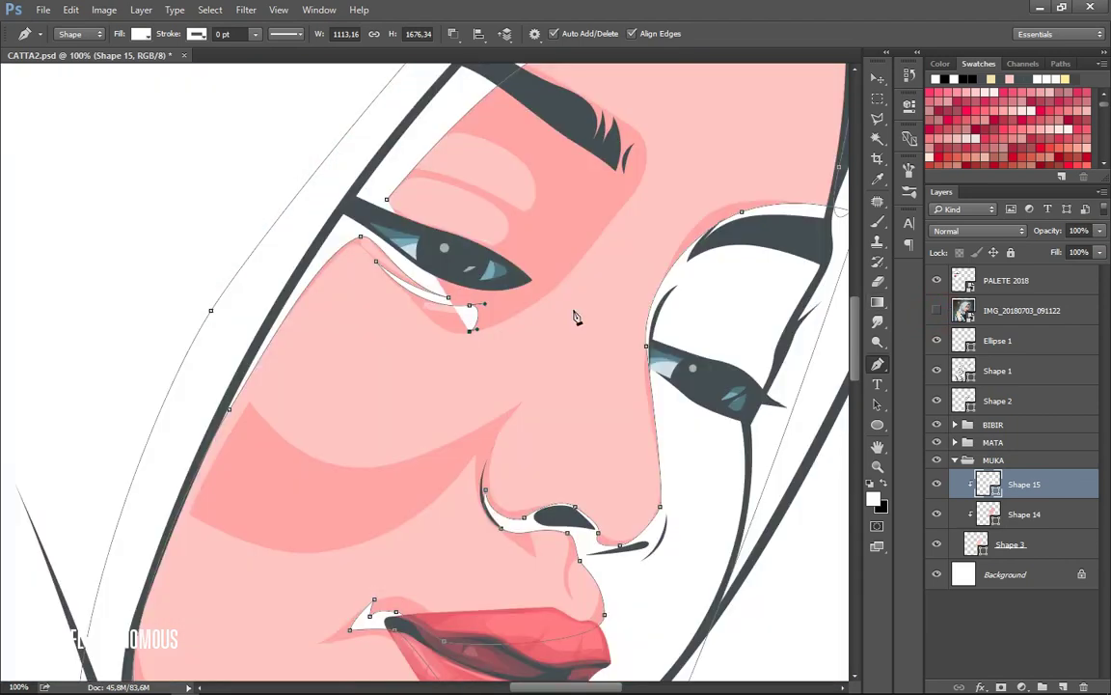
pyautogui.click(537, 299)
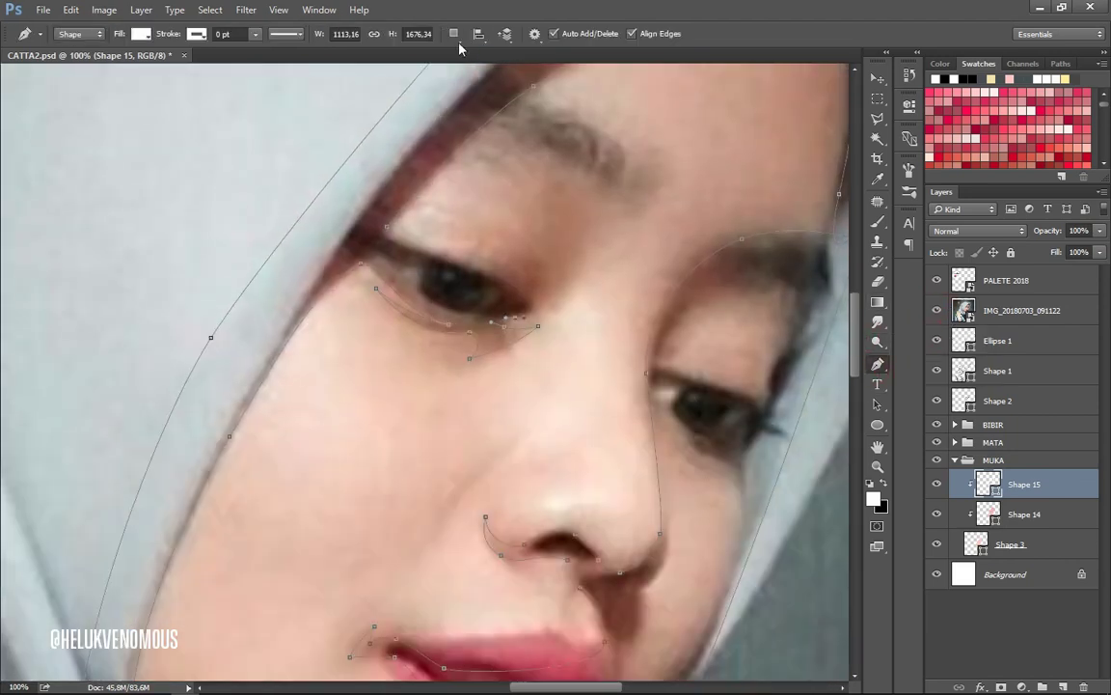
pyautogui.moveTo(587, 229); pyautogui.dragTo(587, 185)
pyautogui.moveTo(439, 154); pyautogui.dragTo(491, 86)
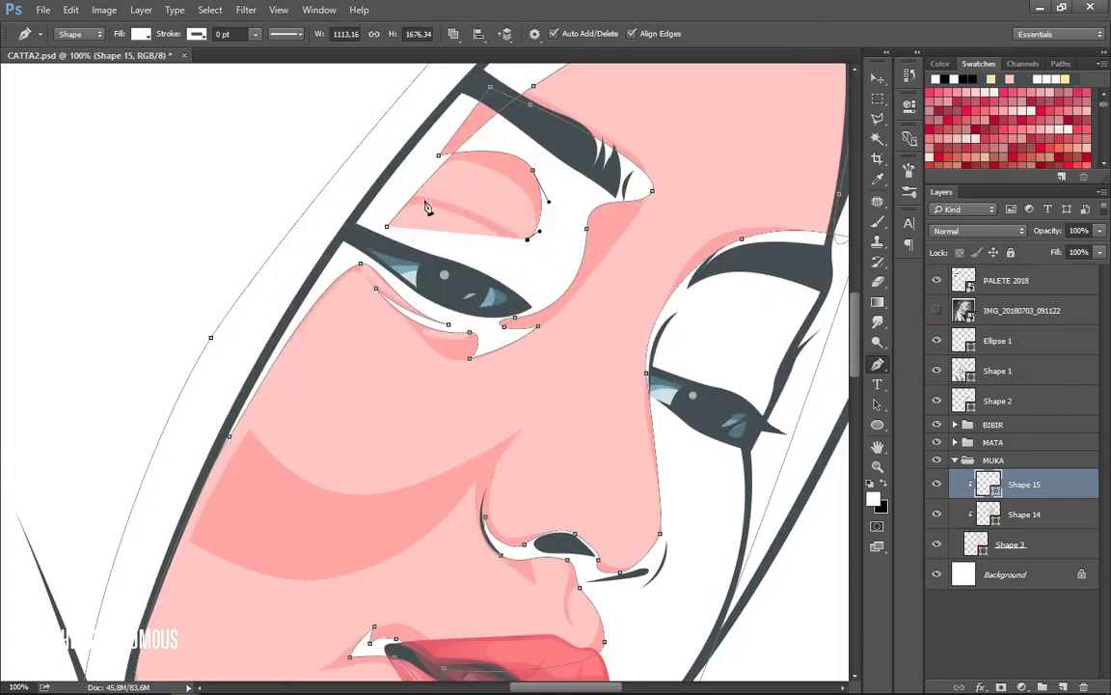
pyautogui.moveTo(422, 201); pyautogui.dragTo(470, 205)
pyautogui.moveTo(514, 246); pyautogui.dragTo(534, 272)
pyautogui.moveTo(459, 260); pyautogui.dragTo(477, 273)
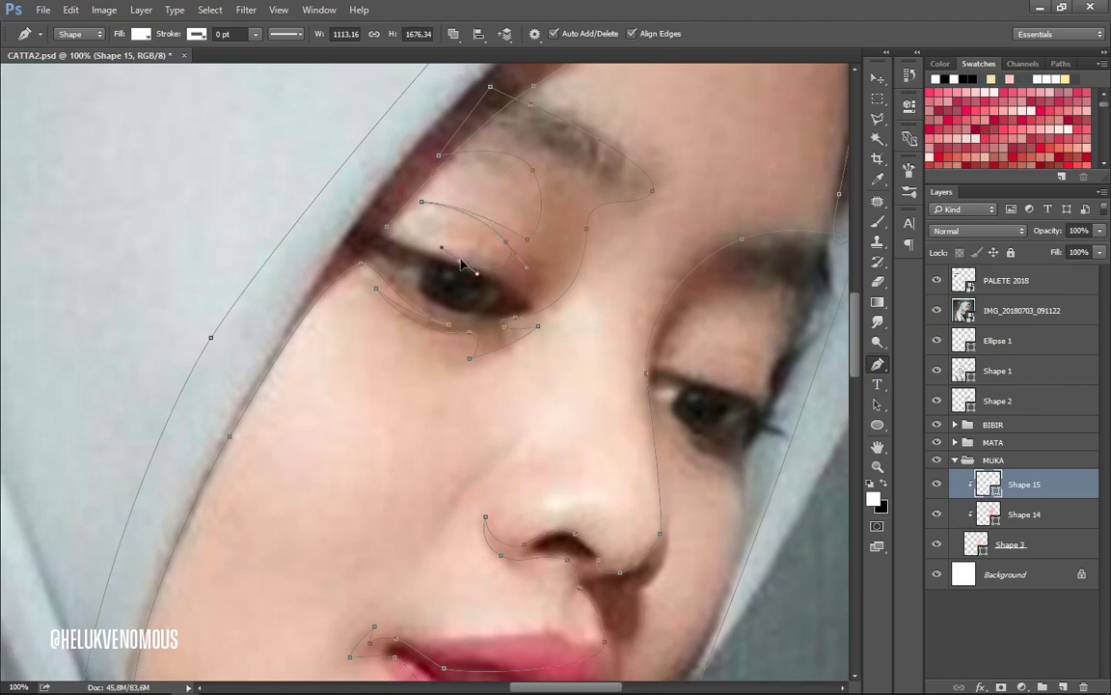
# Start a new path down the side of the nose toward the cheek.
pyautogui.click(937, 310)
pyautogui.scroll(-3, 485, 458)
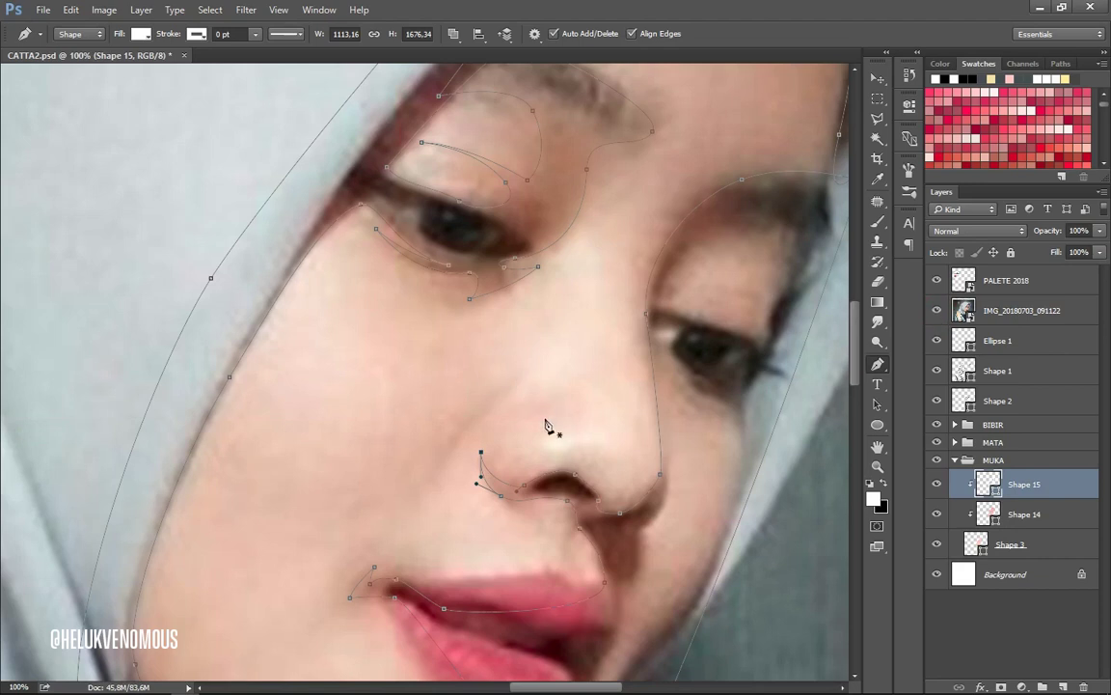
pyautogui.click(519, 379)
pyautogui.click(471, 426)
pyautogui.click(410, 485)
pyautogui.click(937, 310)
pyautogui.click(937, 310)
pyautogui.scroll(-5, 753, 358)
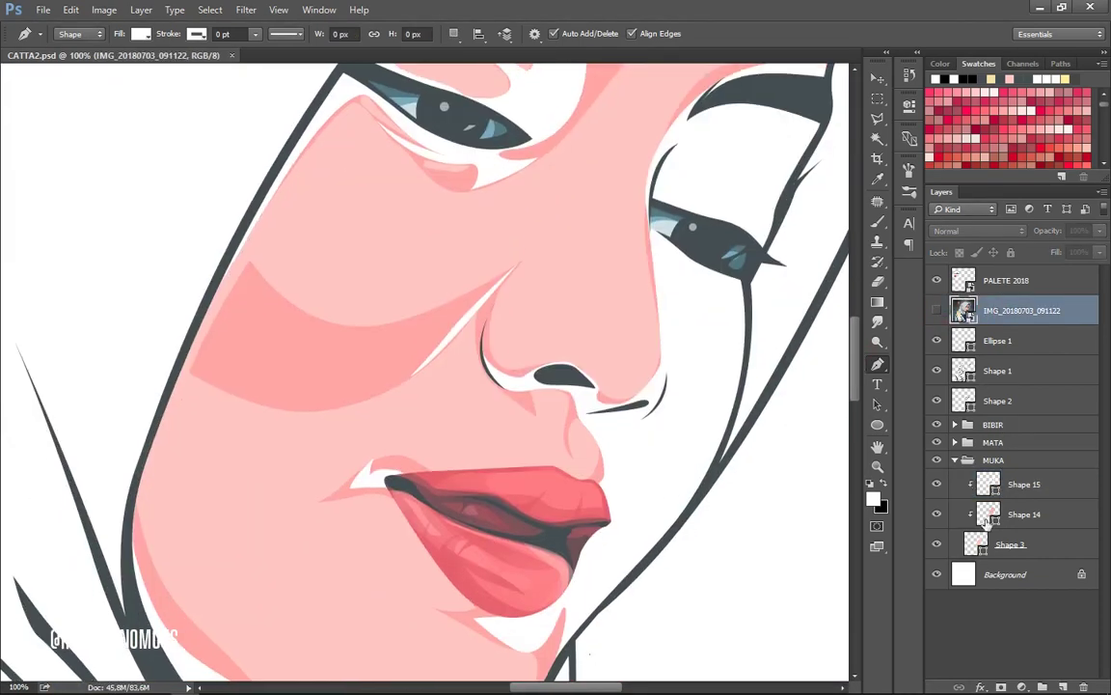
# Add a small shading shape at the lip corner.
pyautogui.click(937, 310)
pyautogui.click(344, 496)
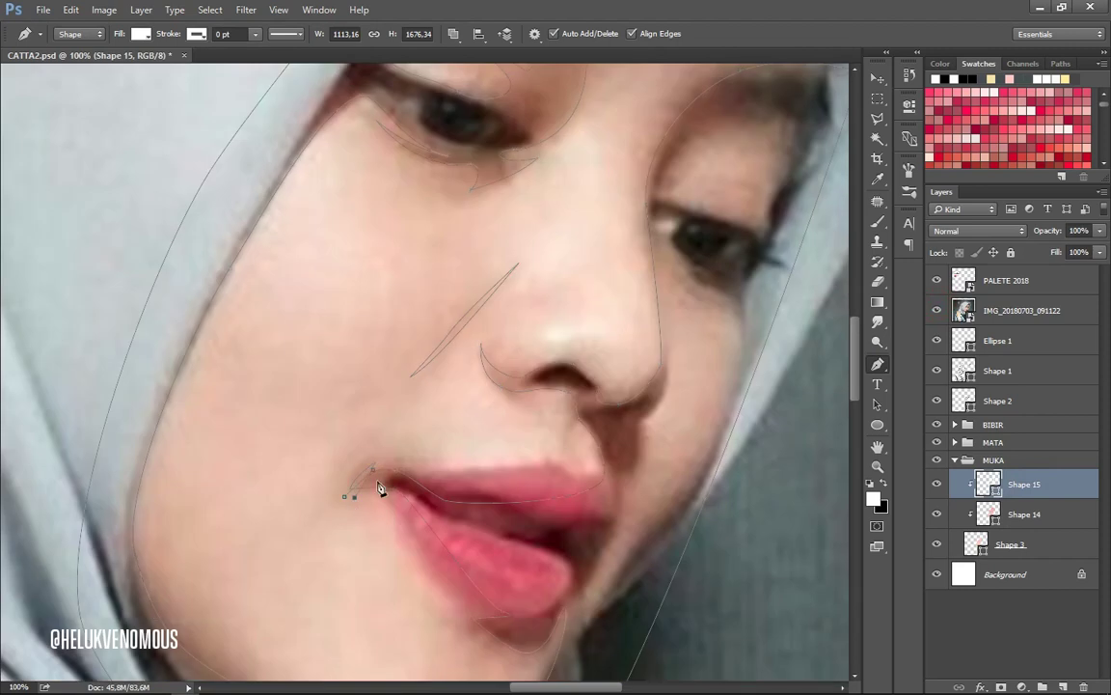
pyautogui.click(937, 310)
pyautogui.click(376, 496)
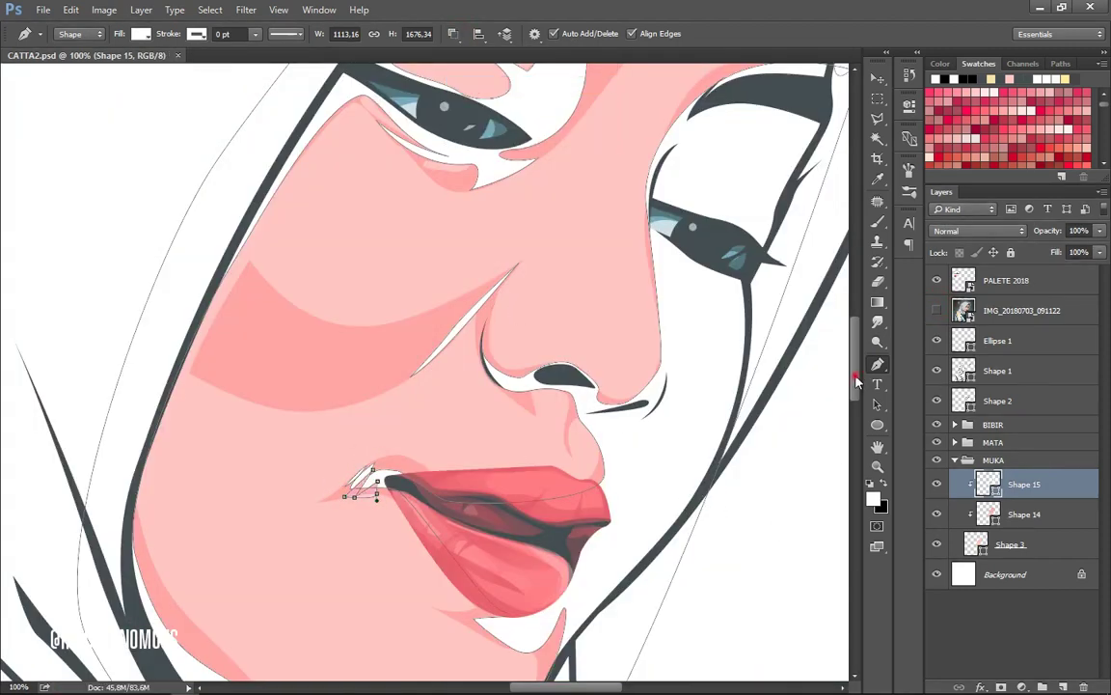
pyautogui.scroll(-2, 772, 337)
pyautogui.click(947, 307)
pyautogui.click(946, 308)
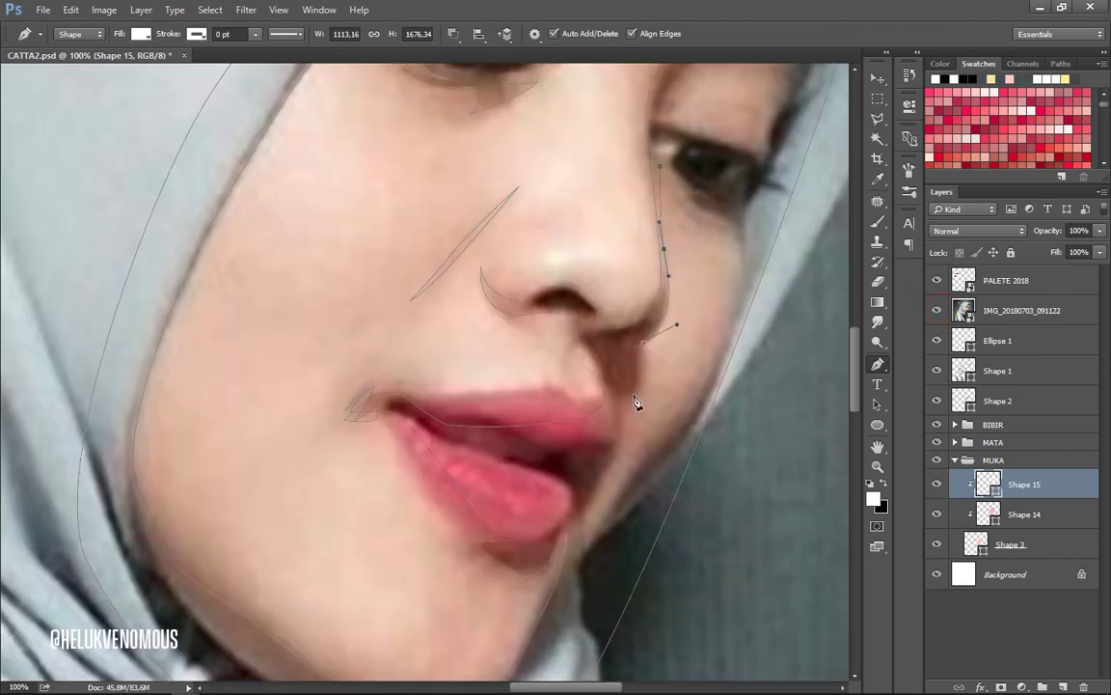
# Trace the right cheek outline from the jaw up to the eye, with the reference photo hidden.
pyautogui.click(586, 543)
pyautogui.click(636, 471)
pyautogui.moveTo(675, 416); pyautogui.dragTo(713, 374)
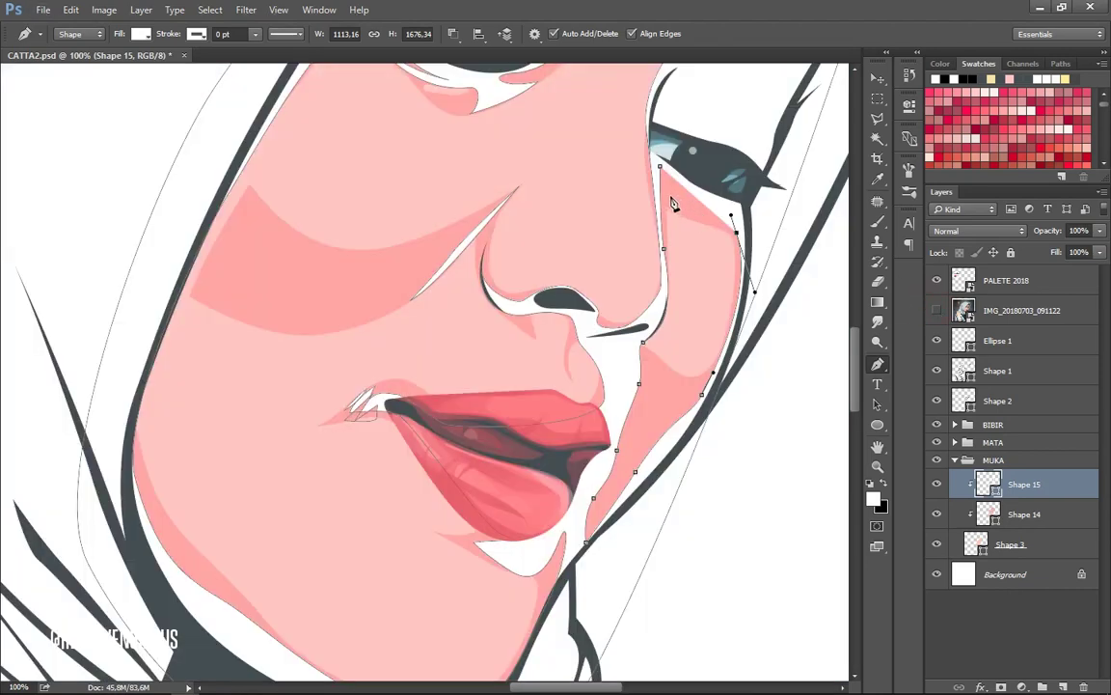
pyautogui.click(673, 202)
pyautogui.moveTo(693, 222)
pyautogui.mouseDown()
pyautogui.moveTo(700, 232)
pyautogui.moveTo(699, 208)
pyautogui.mouseUp()
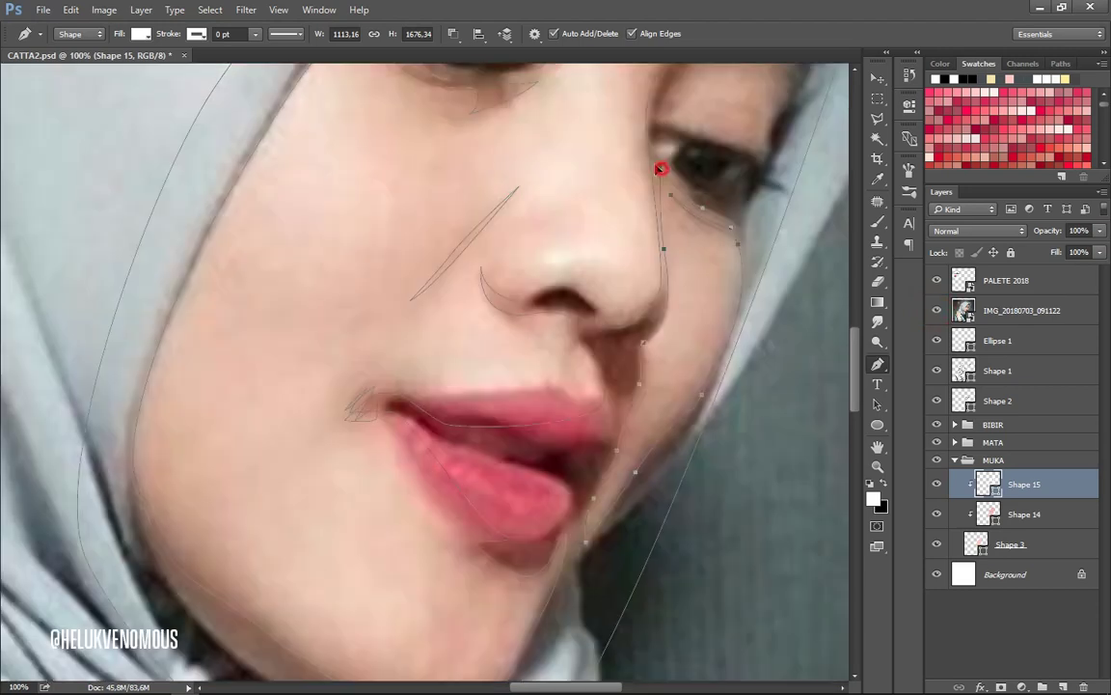
pyautogui.click(1025, 514)
pyautogui.click(936, 310)
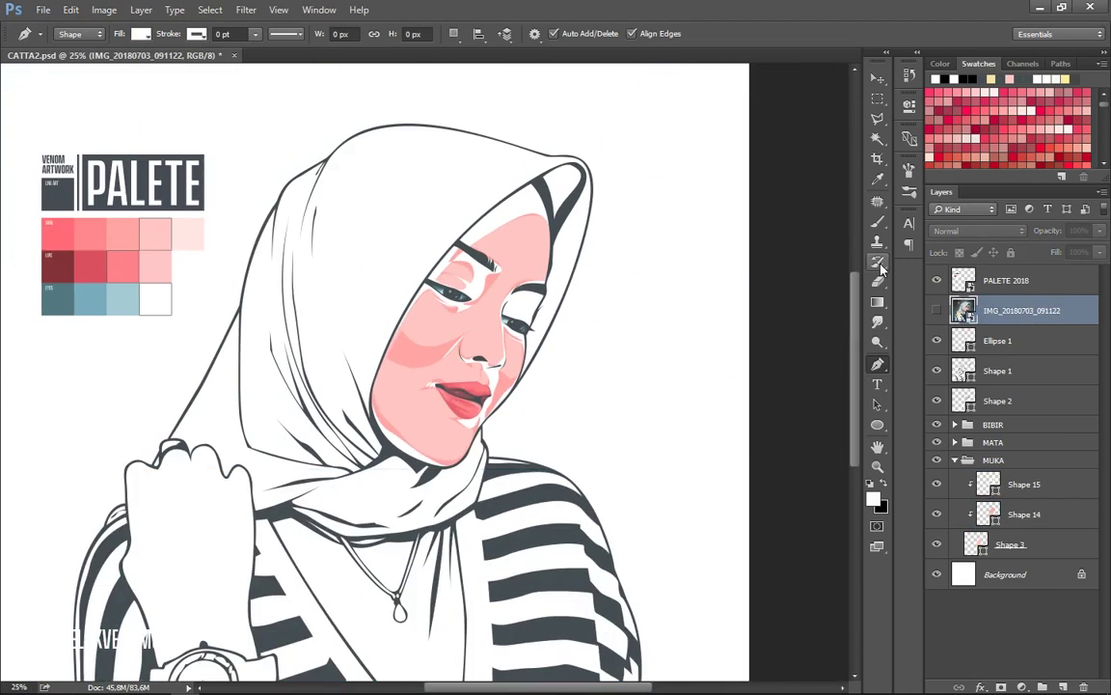
# Fill Shape 15 with swatch pink f8aba7 at 30% opacity and add an empty Layer 1 in MUKA.
pyautogui.click(1005, 108)
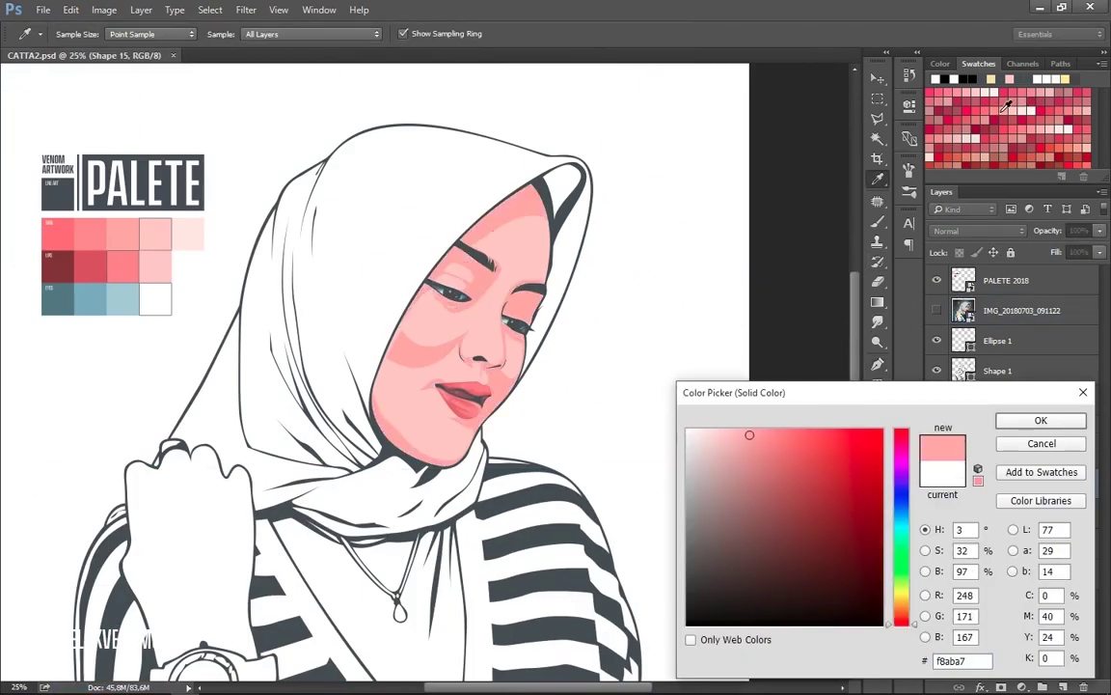
pyautogui.click(1041, 420)
pyautogui.click(1004, 425)
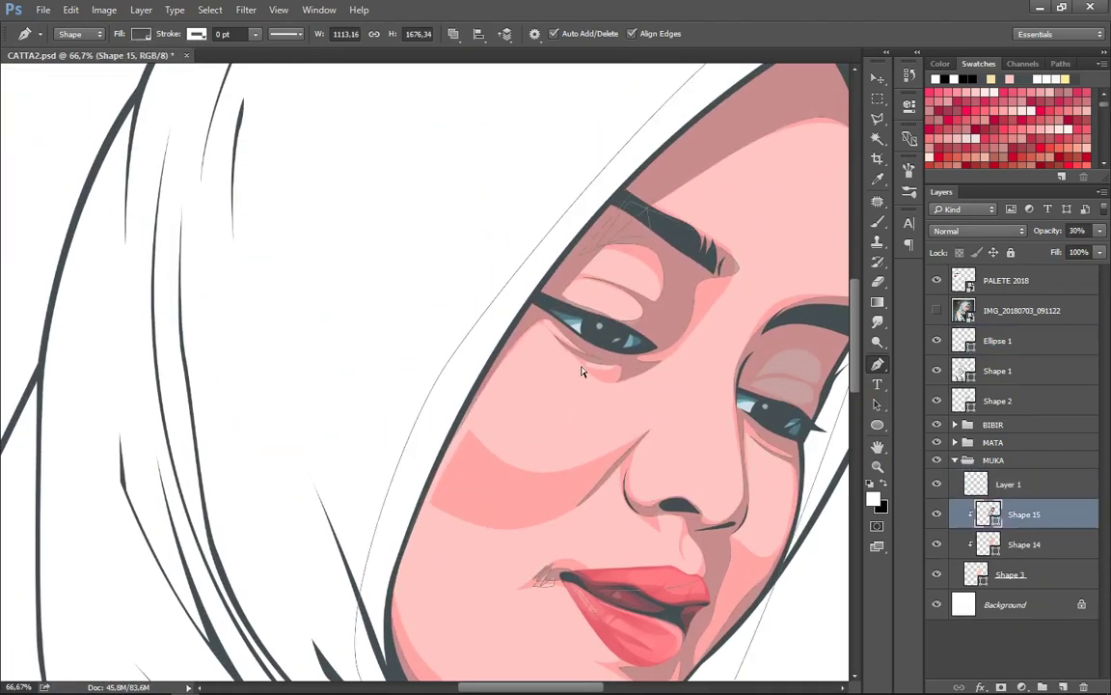
pyautogui.click(960, 490)
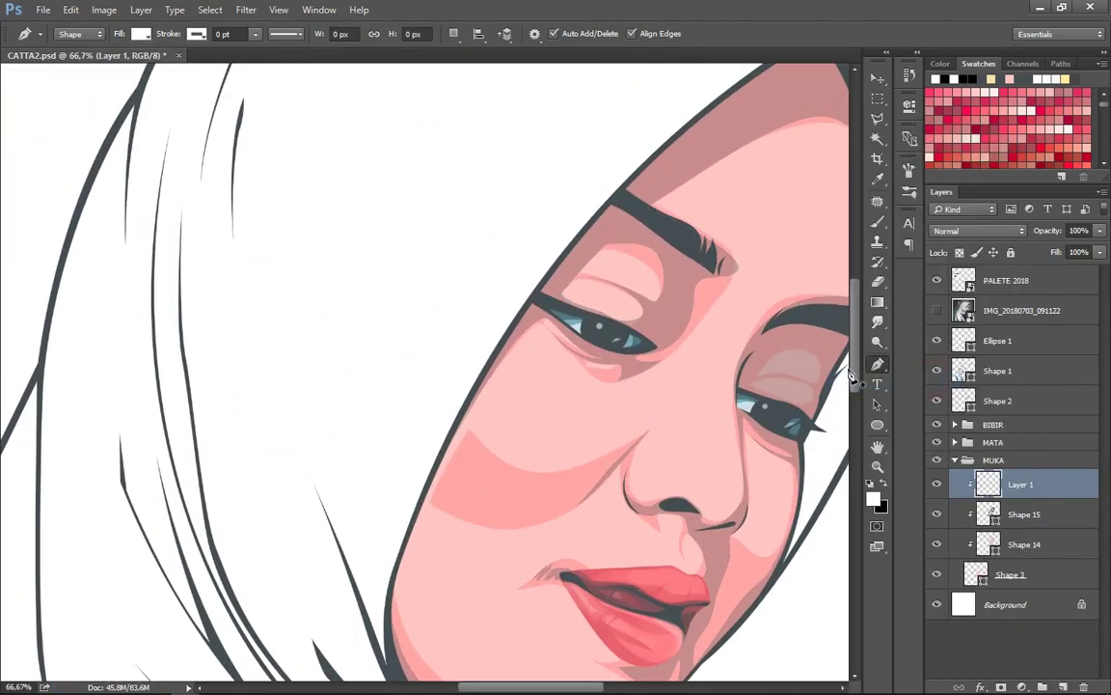
# Outline a white highlight from the hijab edge up under the left eye to the eyelid.
pyautogui.scroll(-2, 851, 373)
pyautogui.click(938, 310)
pyautogui.click(937, 310)
pyautogui.click(384, 580)
pyautogui.click(447, 435)
pyautogui.click(479, 374)
pyautogui.click(531, 304)
pyautogui.click(552, 303)
# Set highlight Shape 16 to 44% opacity and close the eyelid highlight.
pyautogui.hotkey('ctrl', '+')
pyautogui.click(934, 309)
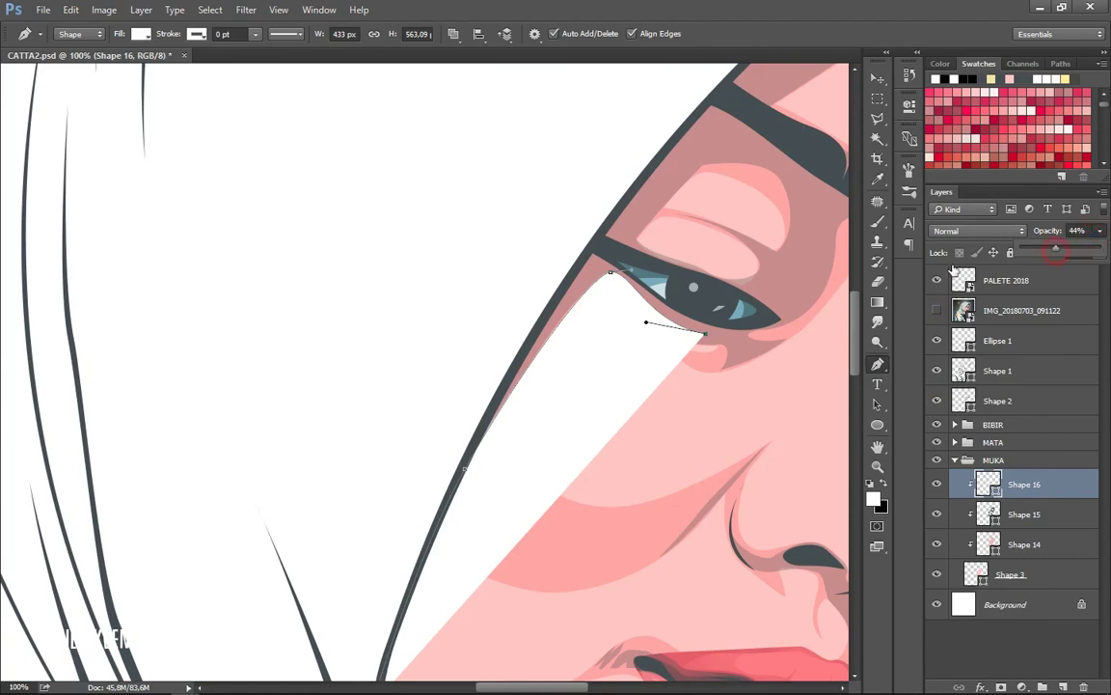
pyautogui.press('4')
pyautogui.press('4')
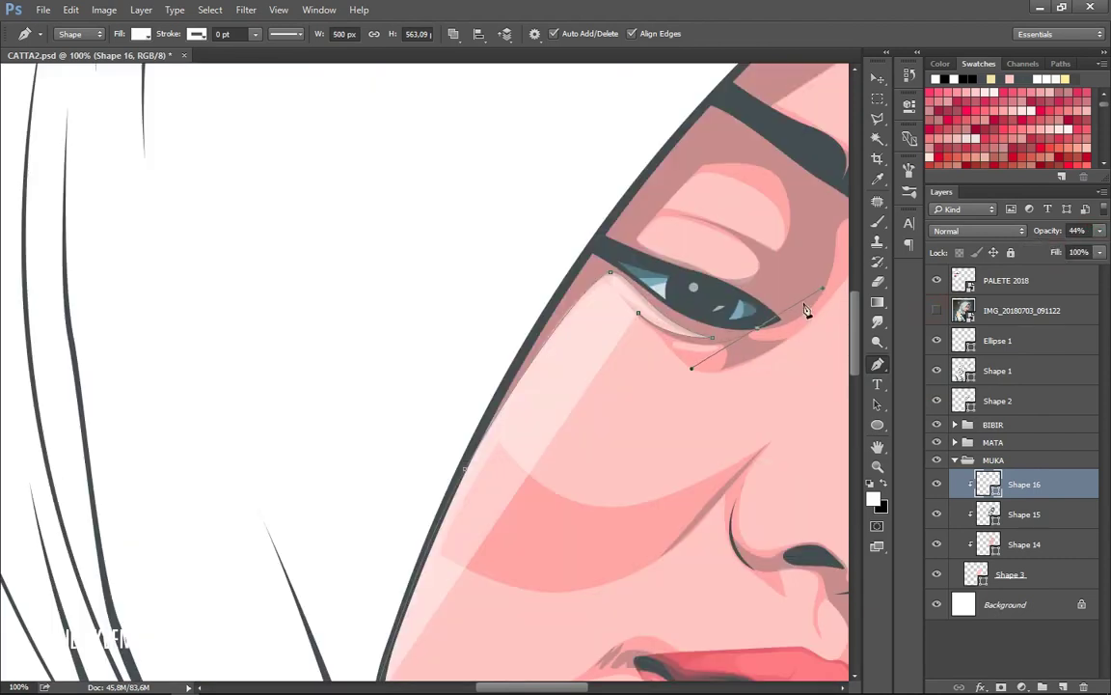
pyautogui.scroll(-3, 372, 406)
pyautogui.scroll(3, 763, 357)
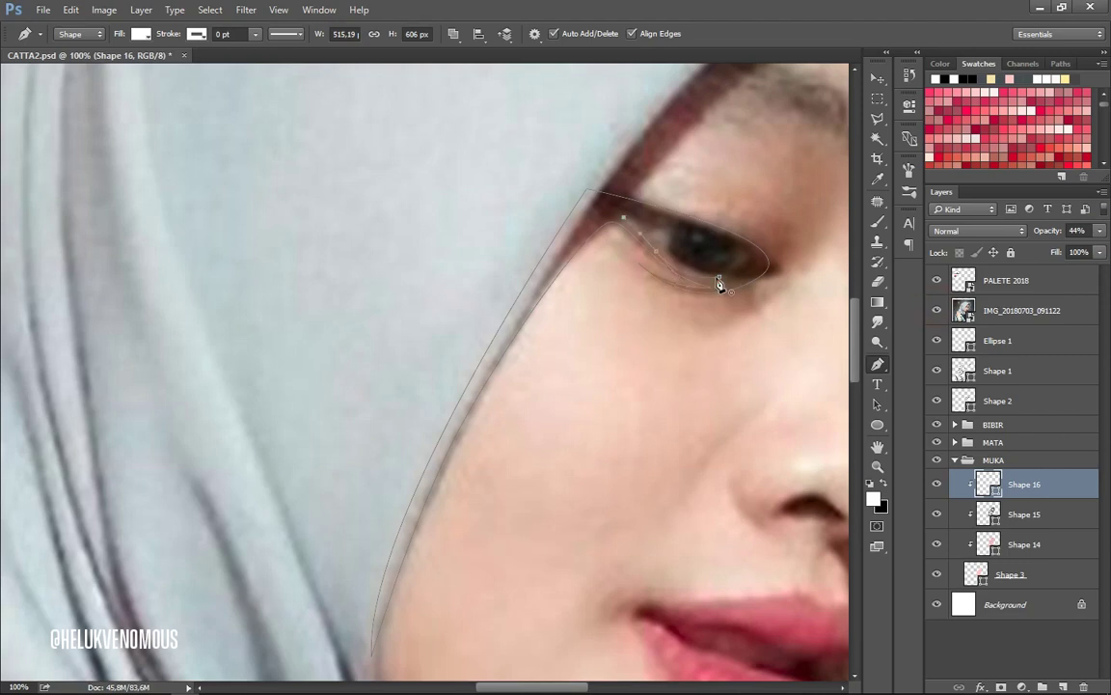
pyautogui.hscroll(1, 600, 496)
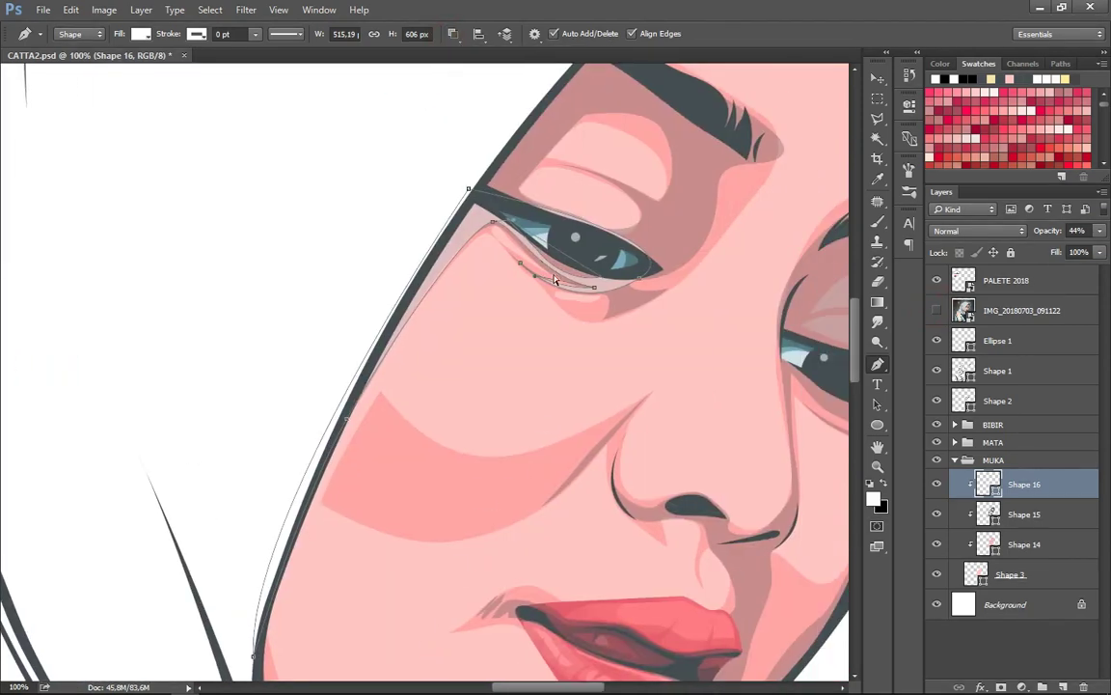
pyautogui.click(469, 189)
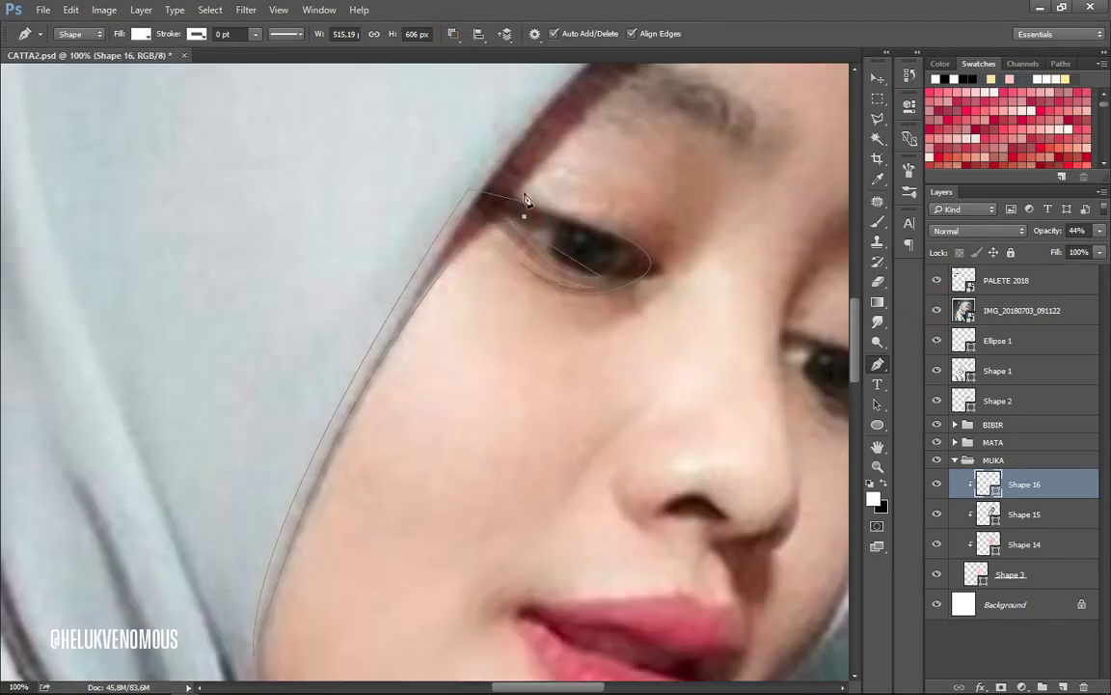
# Add a second highlight outline along the hijab edge and forehead toward the left eye.
pyautogui.scroll(-3, 519, 213)
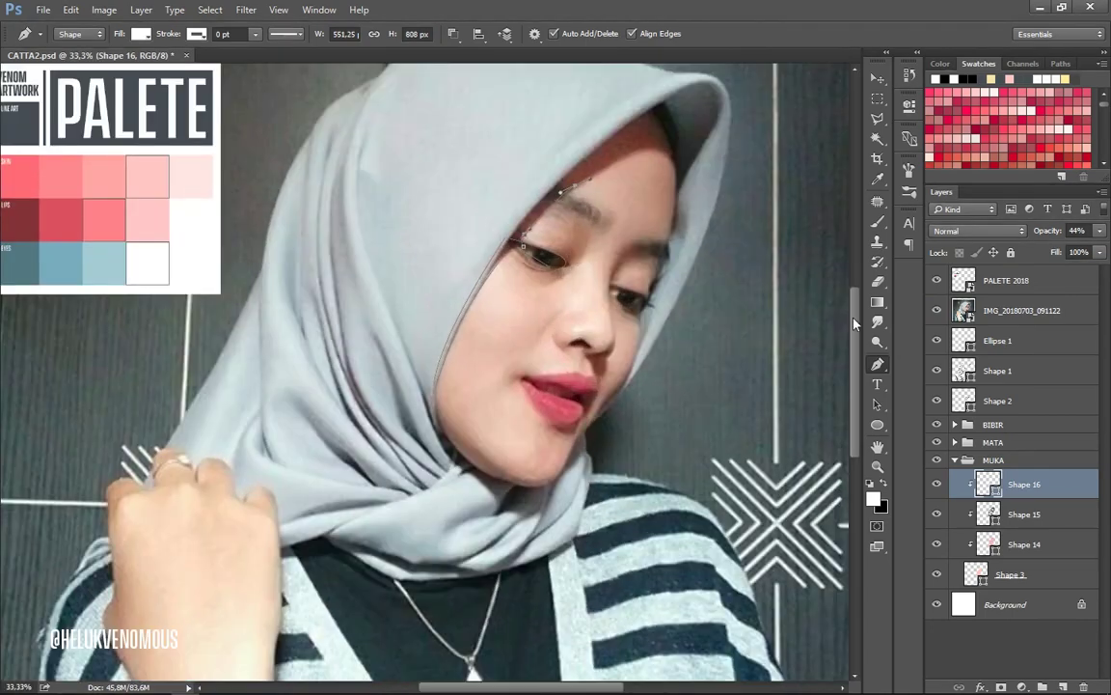
pyautogui.scroll(1, 853, 324)
pyautogui.click(621, 157)
pyautogui.click(678, 204)
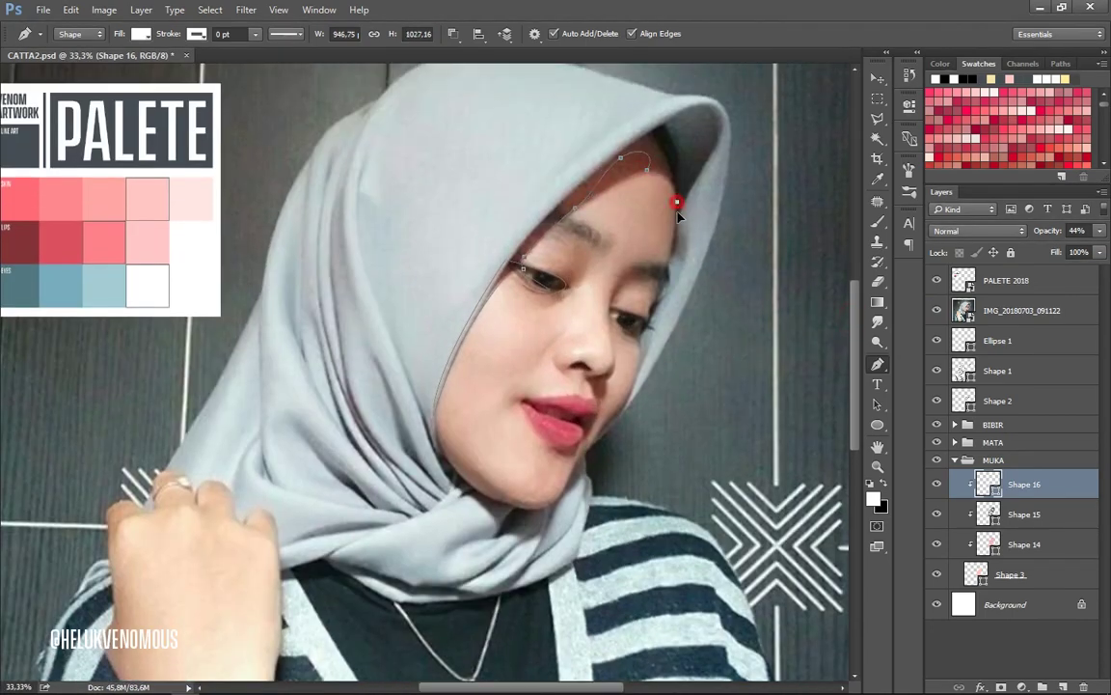
pyautogui.click(929, 311)
pyautogui.click(691, 152)
pyautogui.click(629, 112)
pyautogui.click(495, 267)
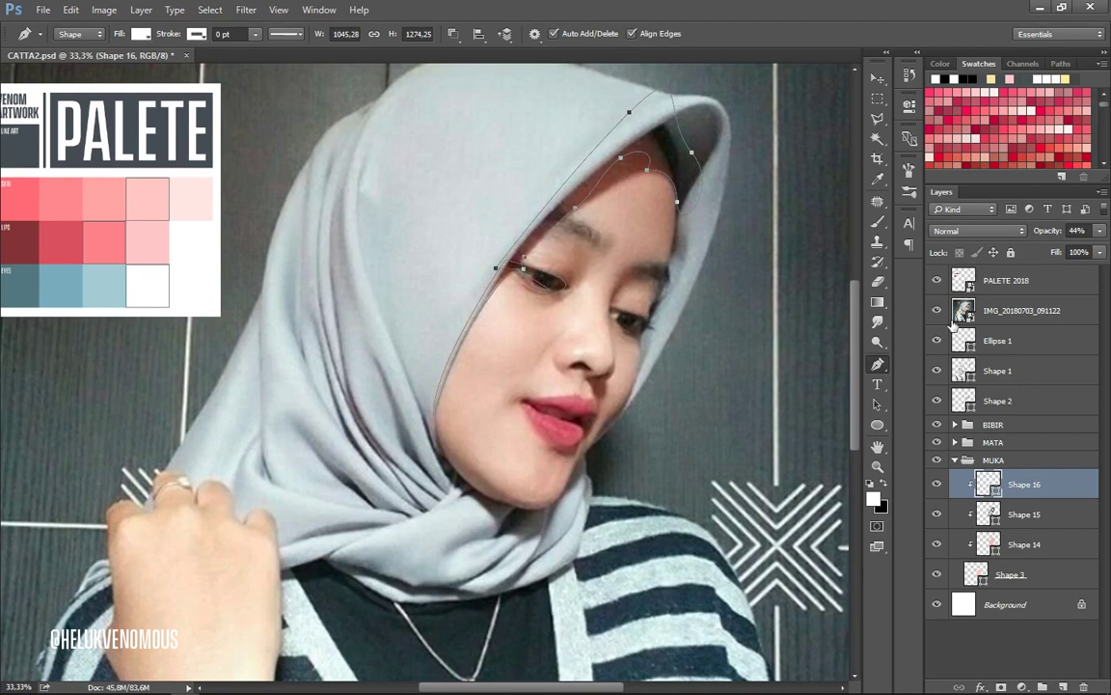
pyautogui.hotkey('ctrl', '+')
pyautogui.hotkey('ctrl', '+')
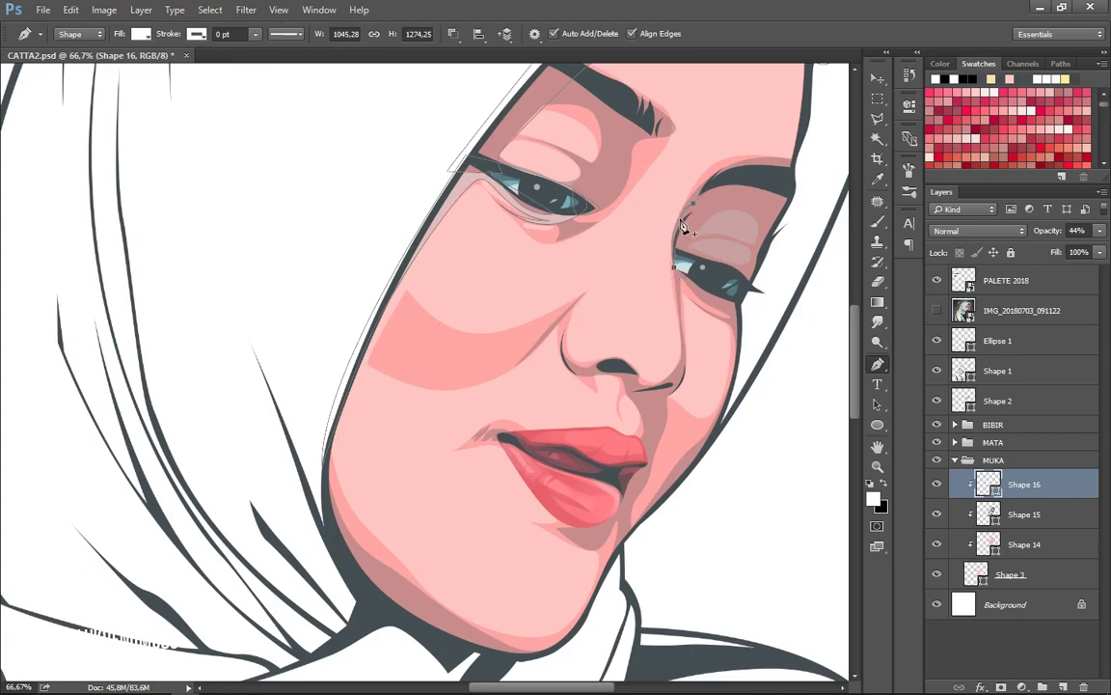
pyautogui.click(453, 33)
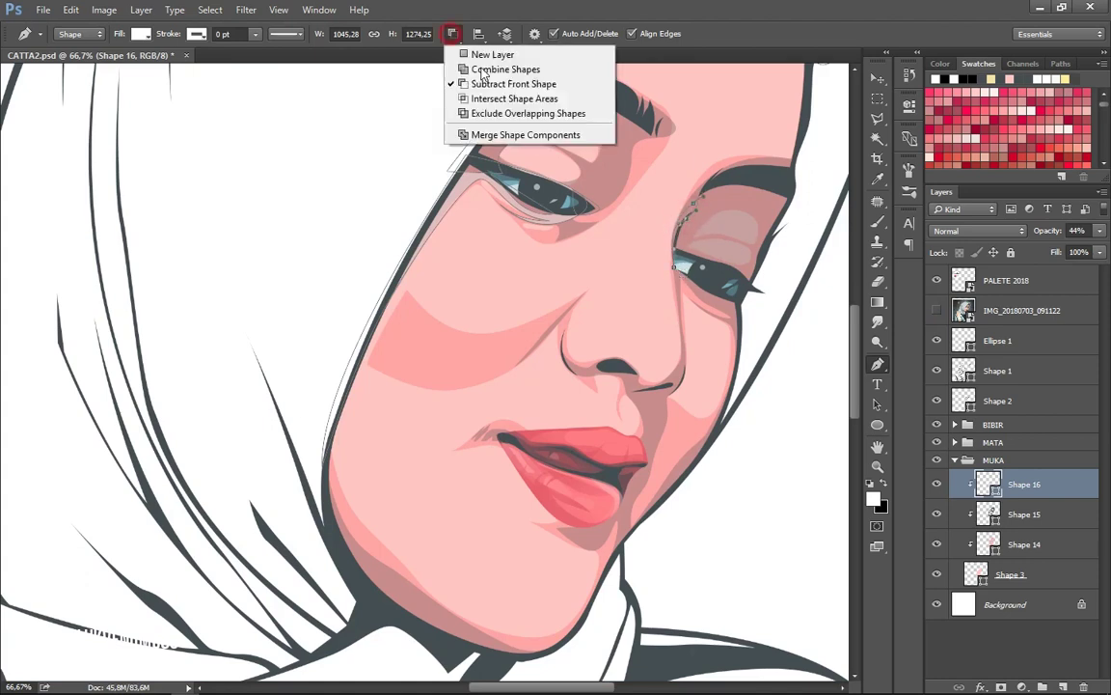
# Use Combine Shapes to add a Shape 16 highlight beside the nose, around the lip to the chin.
pyautogui.click(936, 309)
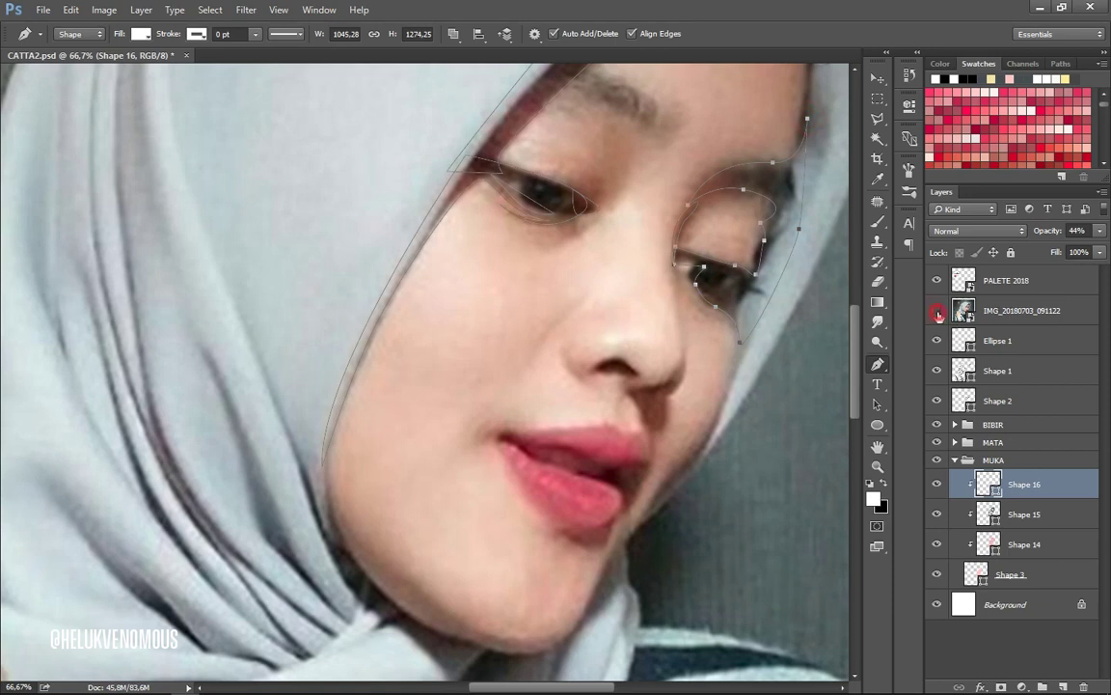
pyautogui.click(937, 310)
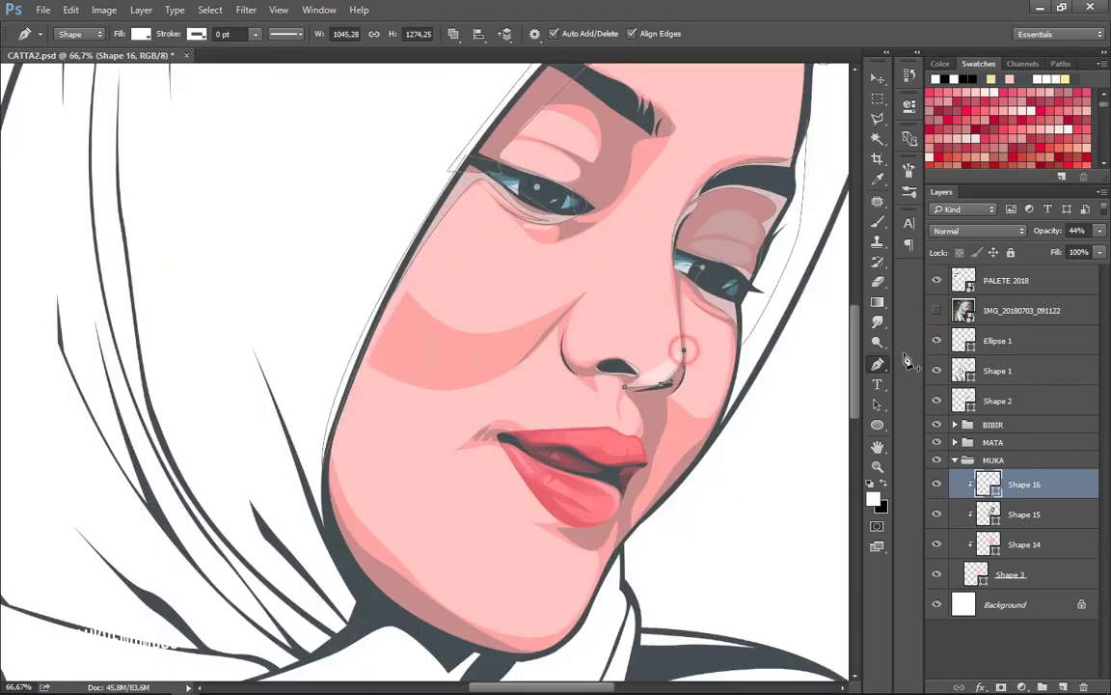
pyautogui.click(666, 396)
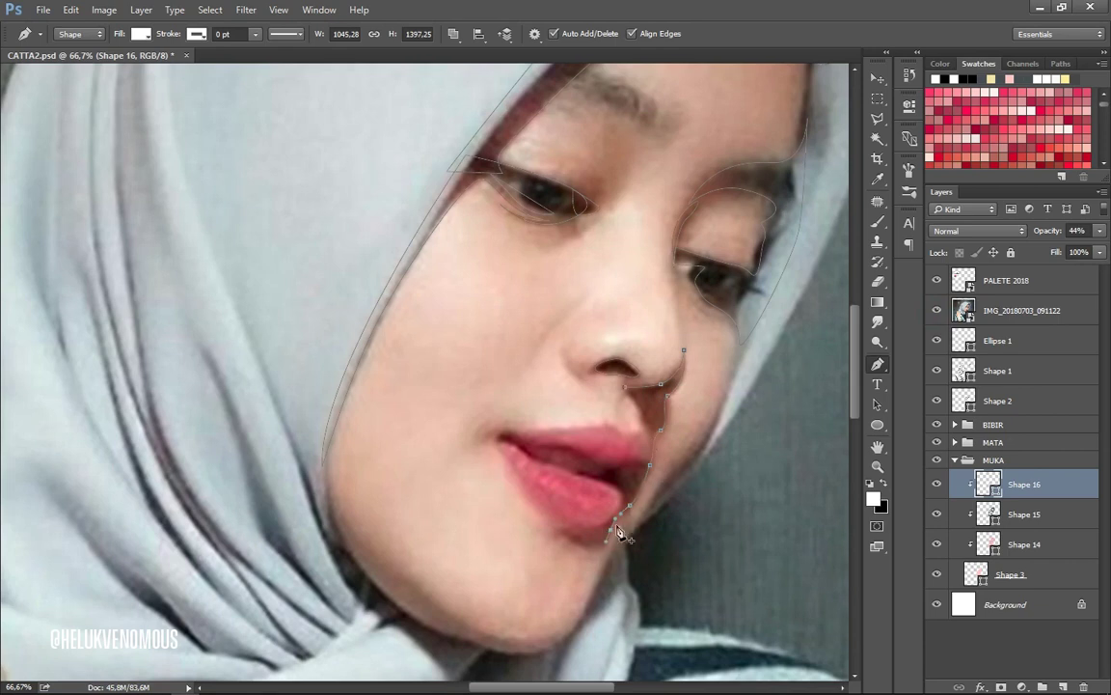
pyautogui.click(943, 312)
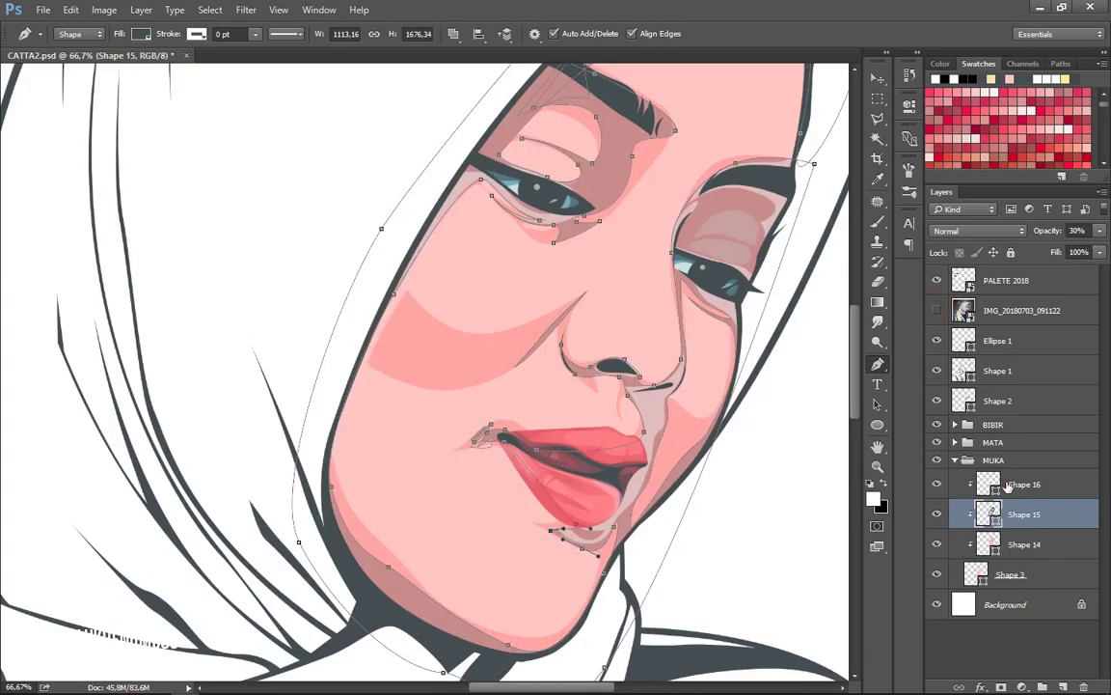
pyautogui.click(1010, 485)
pyautogui.click(557, 532)
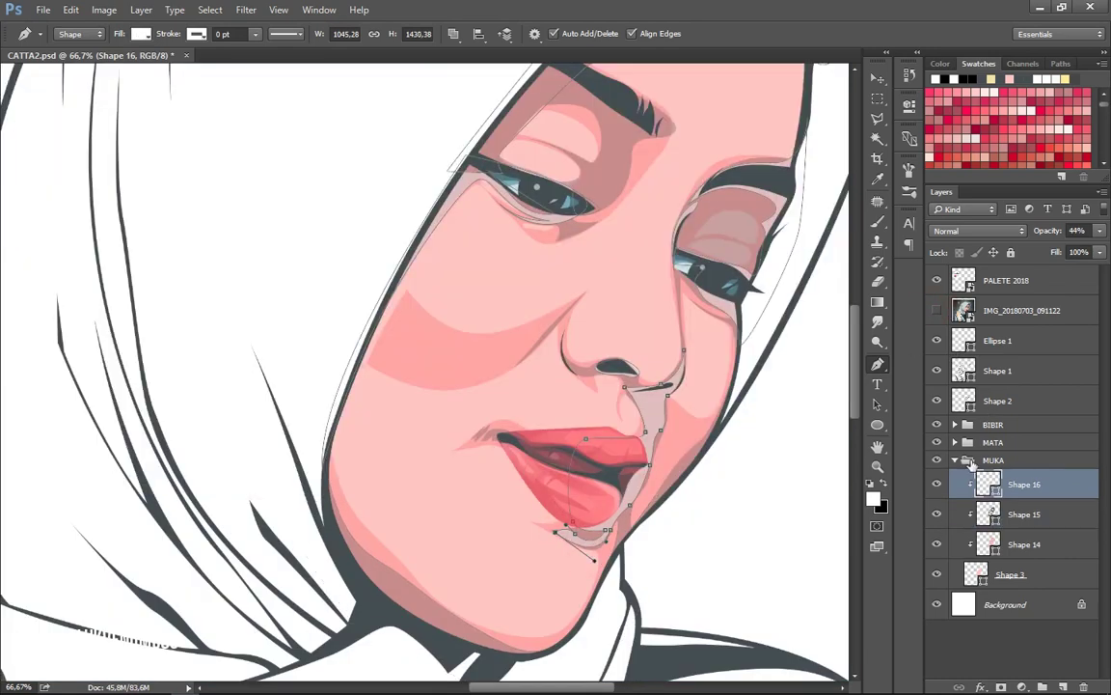
pyautogui.click(941, 313)
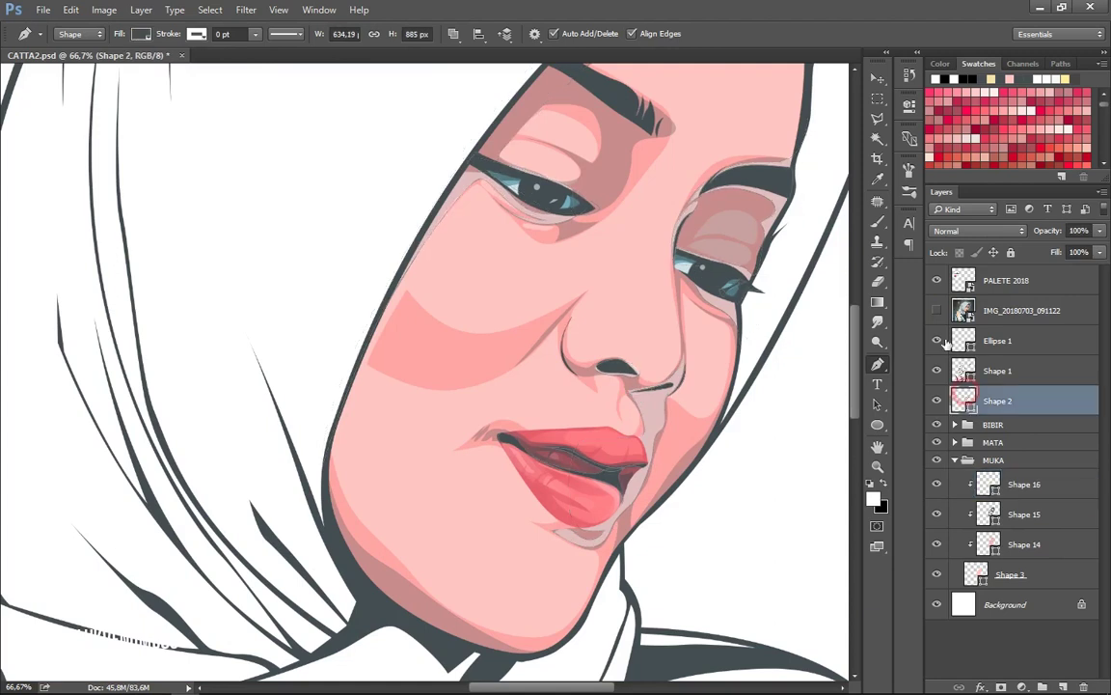
# Select the Shape 2 and Shape 16 layers, toggling the reference photo to compare.
pyautogui.click(965, 397)
pyautogui.click(939, 312)
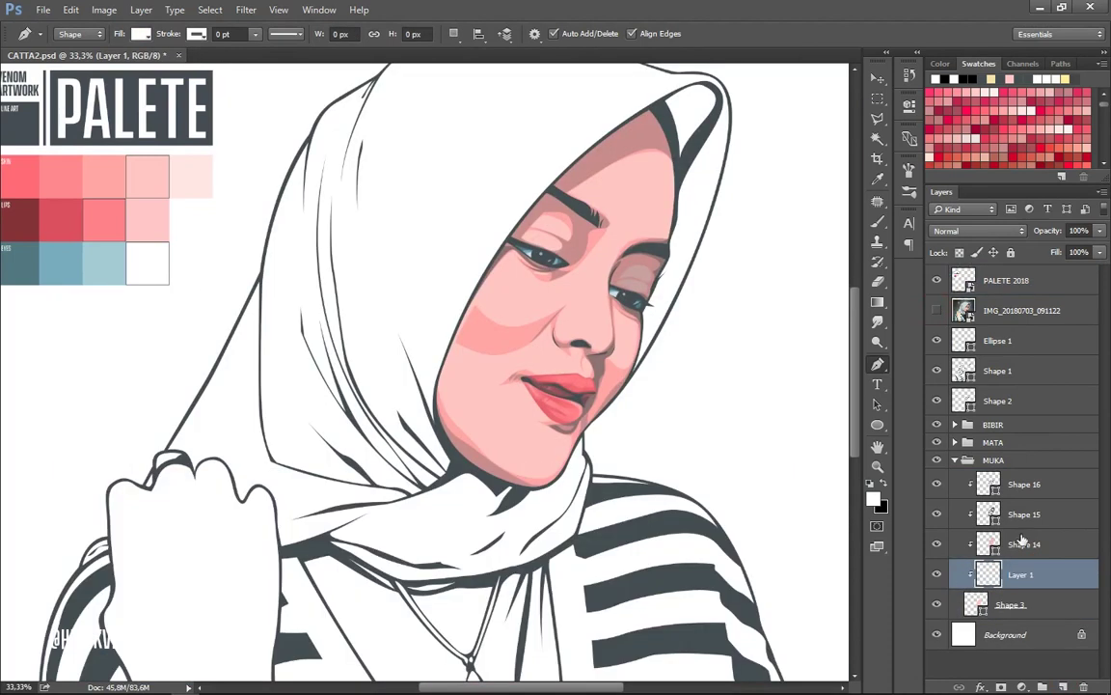
pyautogui.click(1023, 485)
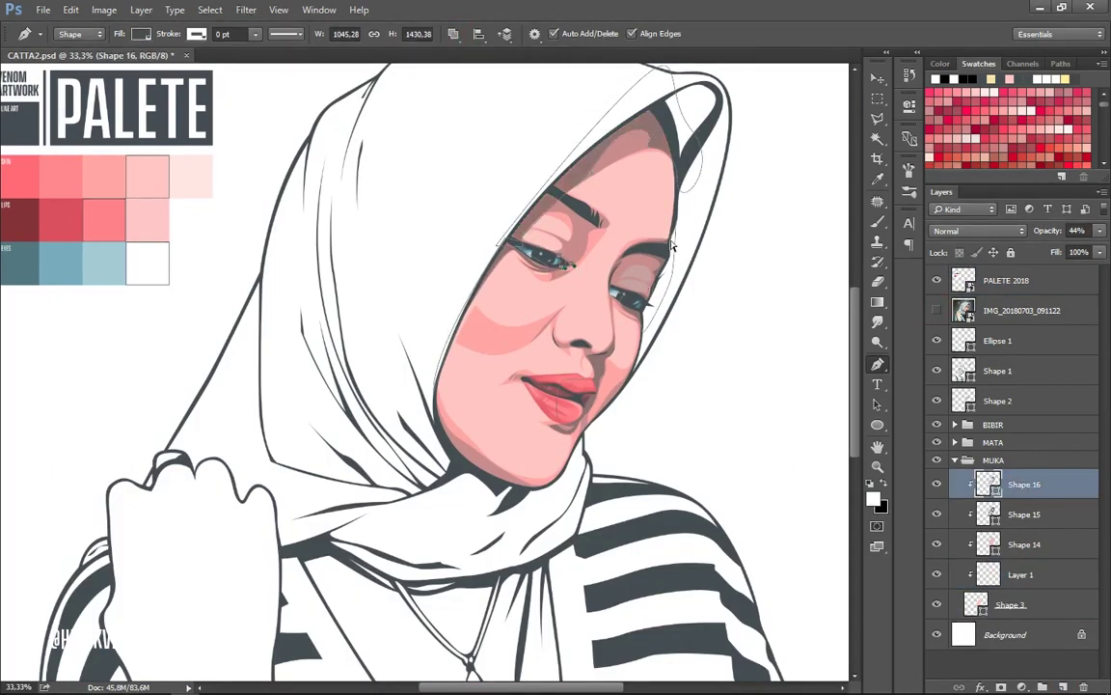
pyautogui.click(936, 310)
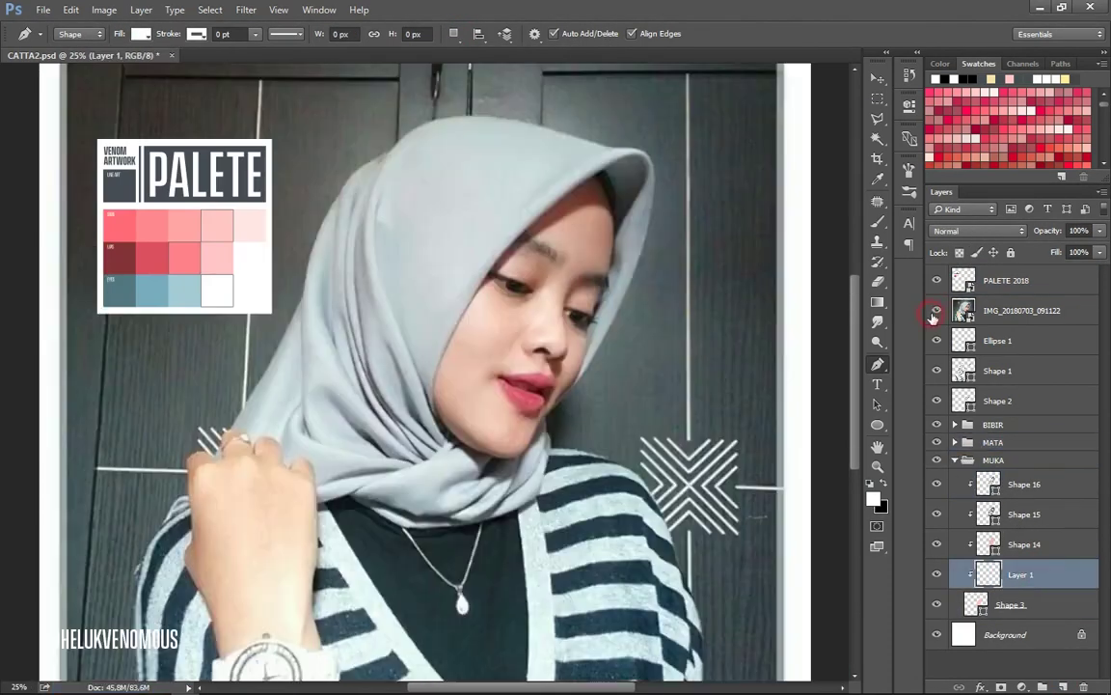
pyautogui.scroll(2, 768, 321)
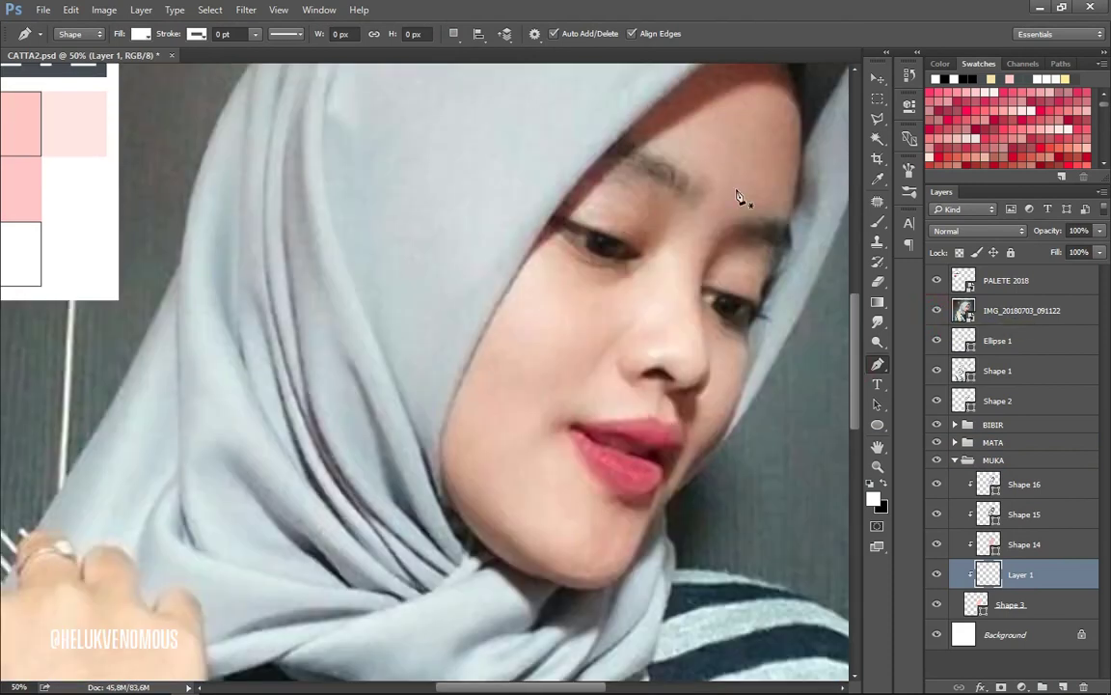
# Trace the new Shape 17 highlight outline from under the eye down the cheek to the hijab edge.
pyautogui.click(707, 190)
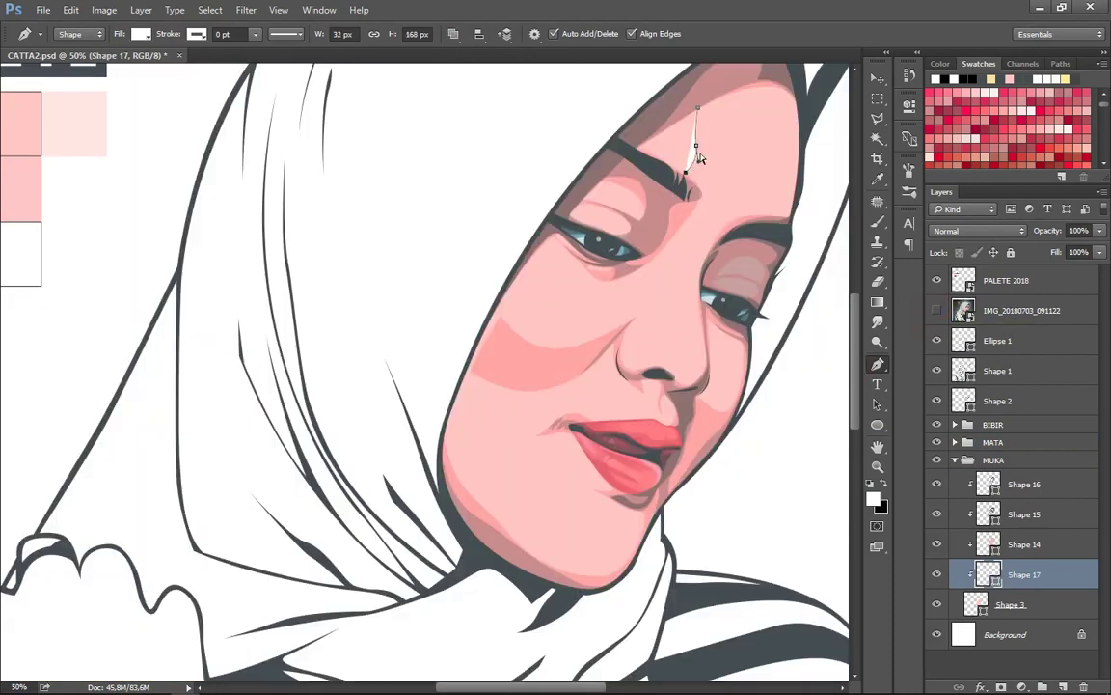
pyautogui.click(638, 146)
pyautogui.click(938, 310)
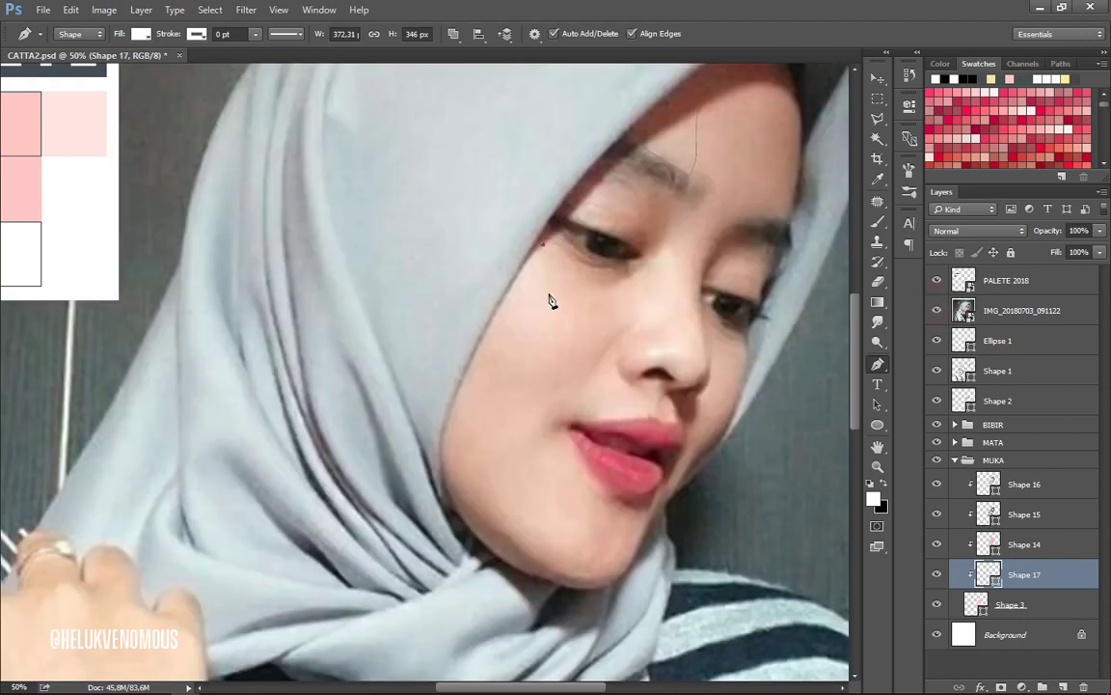
pyautogui.click(542, 246)
pyautogui.click(937, 310)
pyautogui.click(546, 295)
pyautogui.click(567, 345)
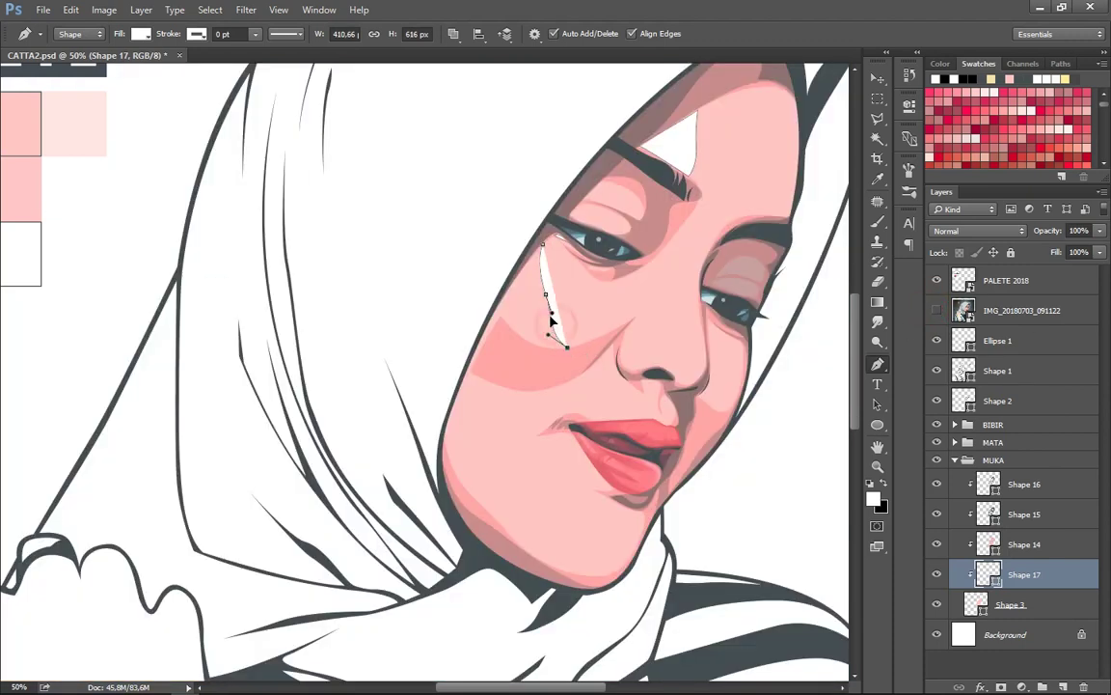
pyautogui.click(938, 310)
pyautogui.click(523, 355)
pyautogui.click(501, 314)
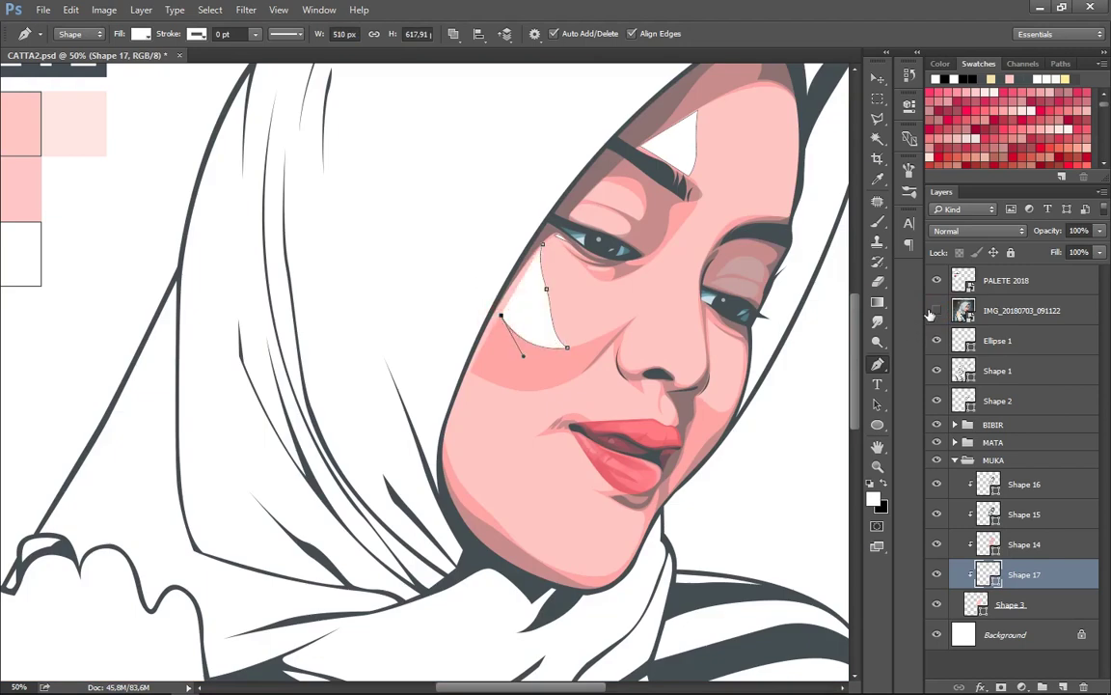
pyautogui.moveTo(431, 506); pyautogui.dragTo(426, 543)
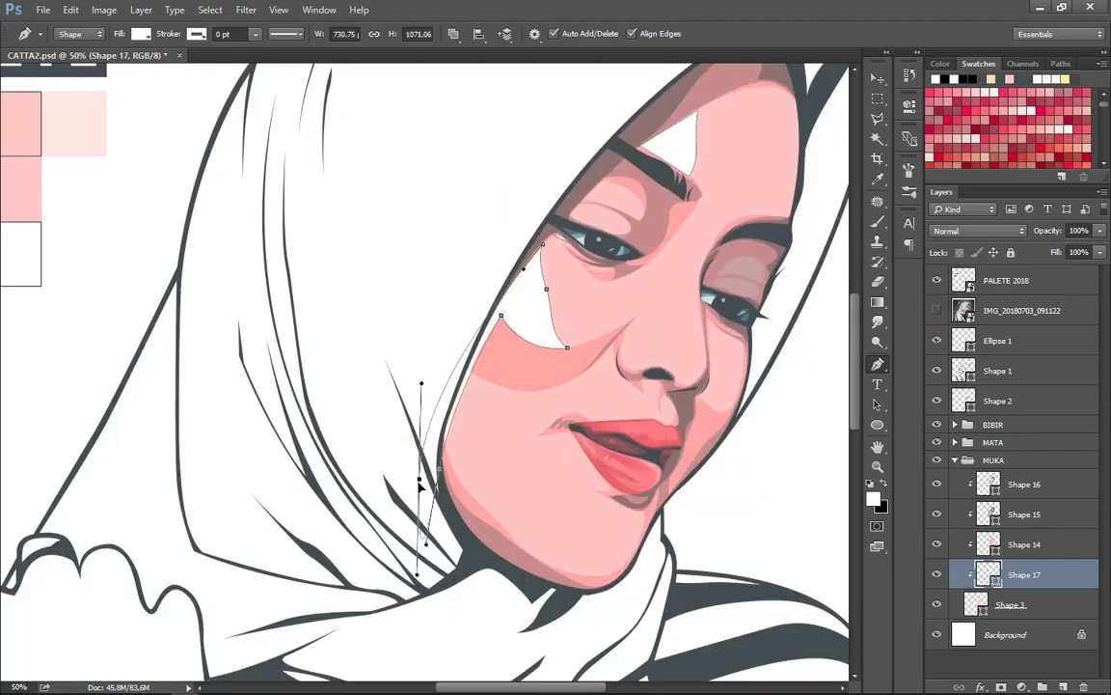
# Curve Shape 17's anchors near the nose and chin, then hide the photo and view the whole portrait.
pyautogui.scroll(-2, 569, 345)
pyautogui.click(938, 310)
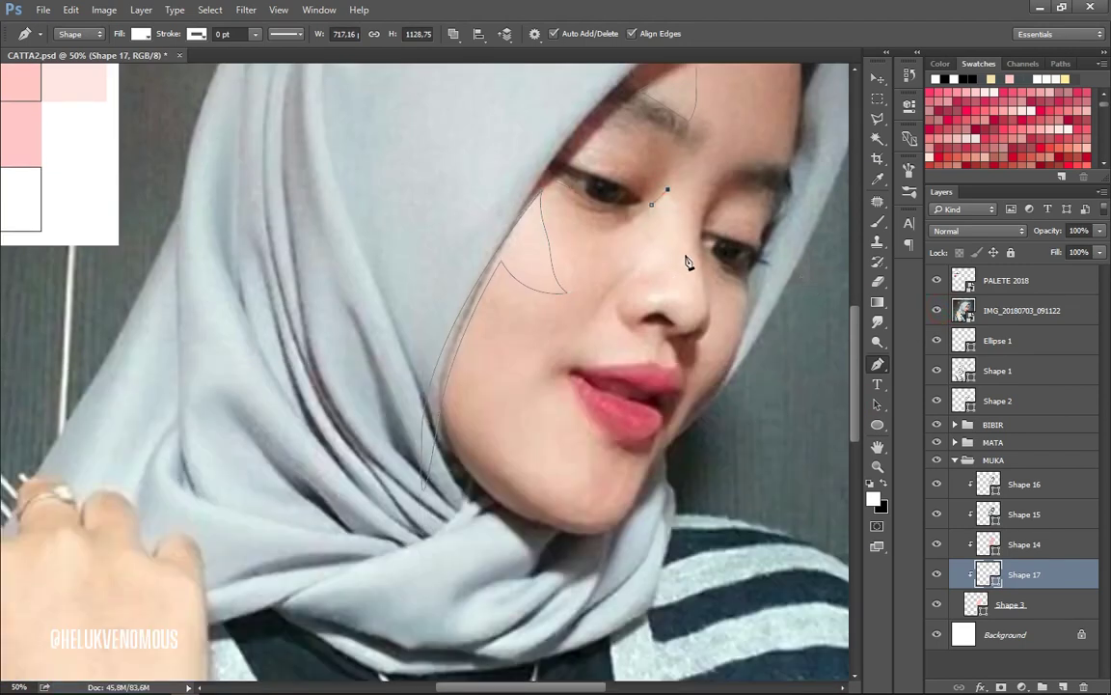
pyautogui.click(935, 310)
pyautogui.moveTo(637, 279); pyautogui.dragTo(641, 260)
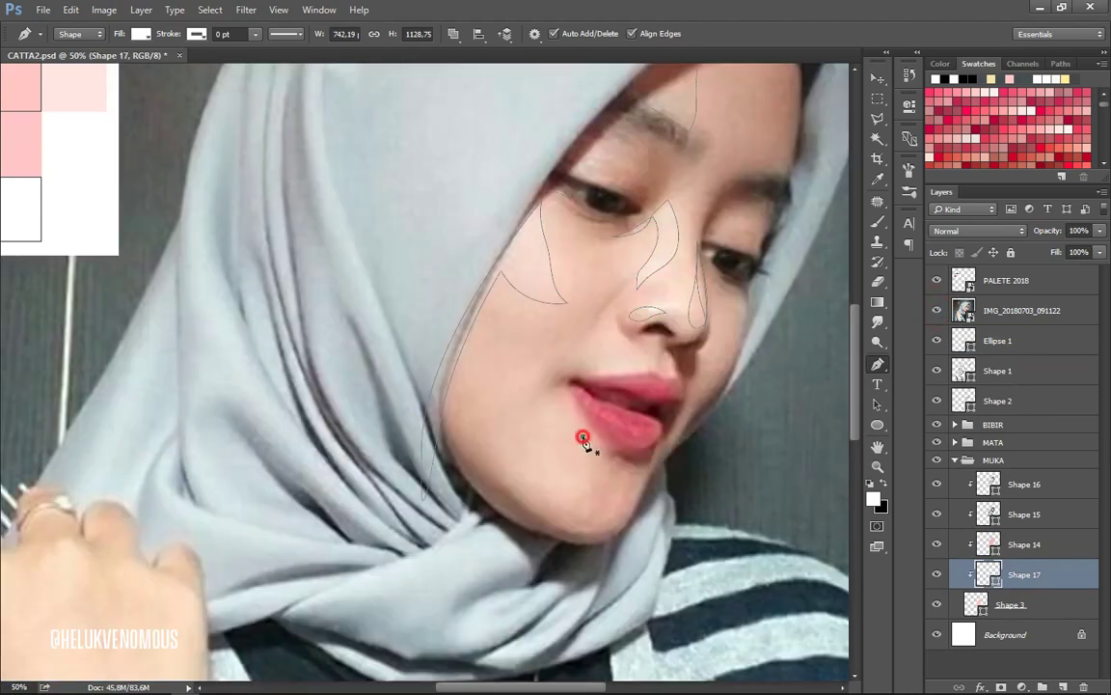
pyautogui.moveTo(541, 402); pyautogui.dragTo(564, 379)
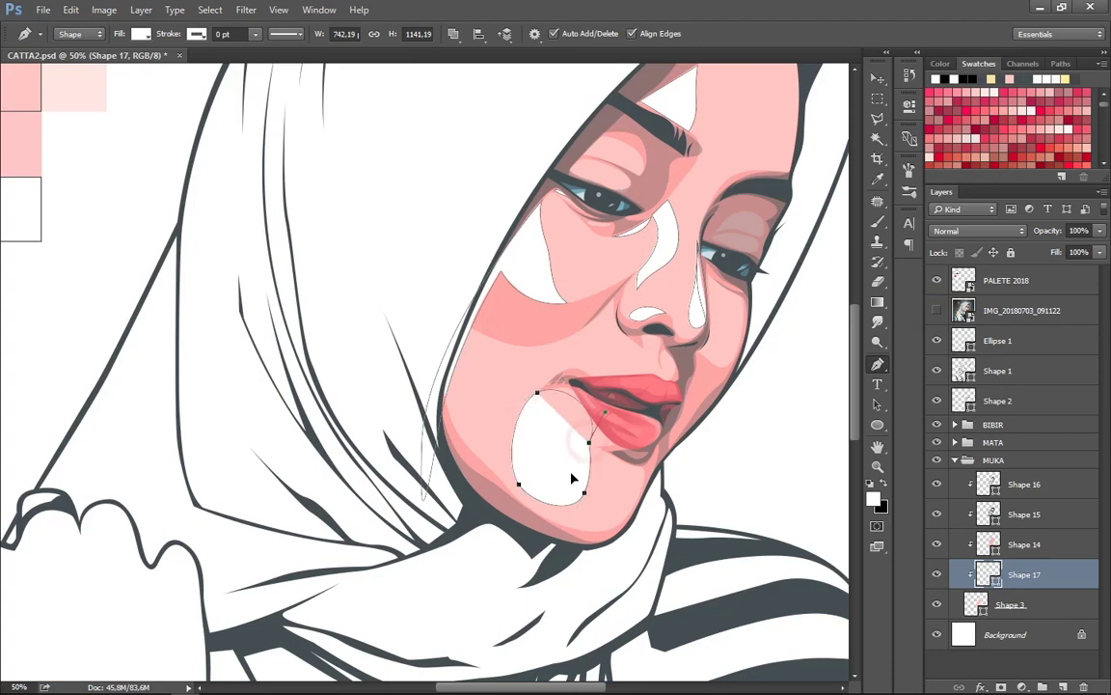
pyautogui.moveTo(605, 412); pyautogui.dragTo(586, 405)
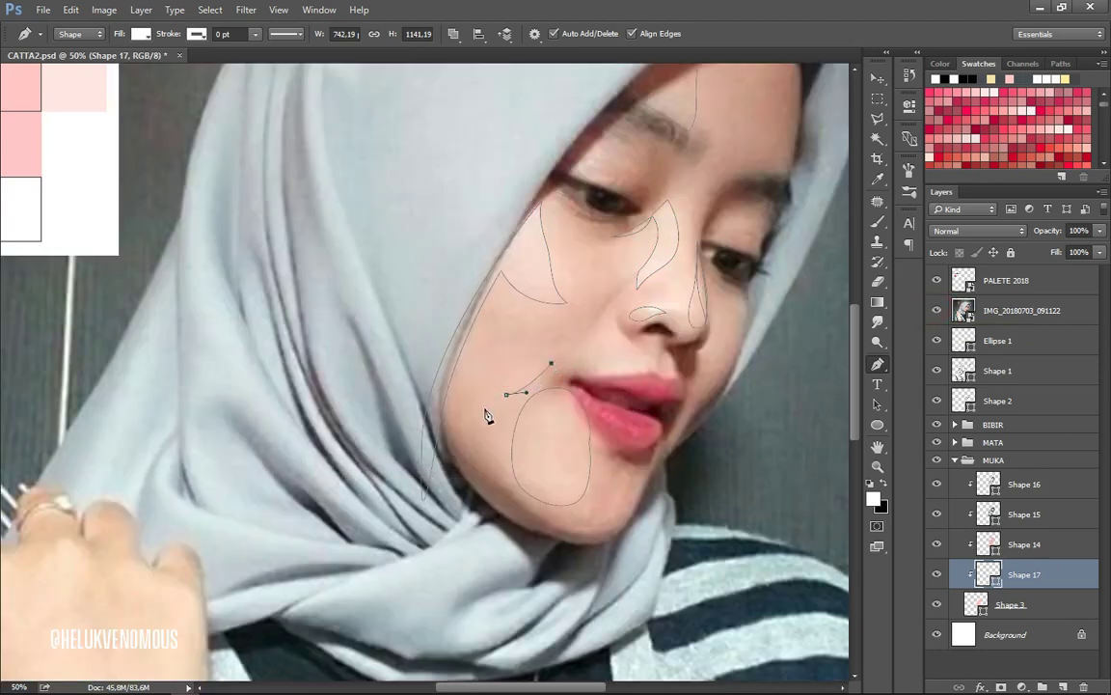
pyautogui.click(937, 310)
pyautogui.hotkey('ctrl', '0')
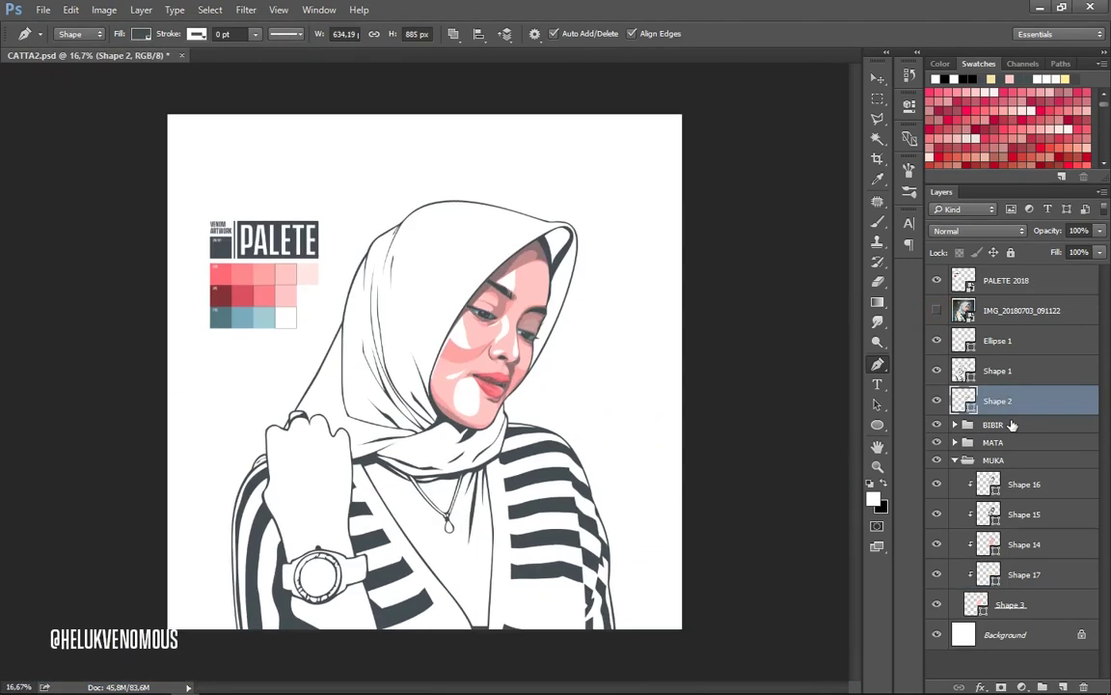
# Add a layer mask to Shape 17 and fade the chin area with a lasso selection and gradient.
pyautogui.doubleClick(963, 280)
pyautogui.press('Escape')
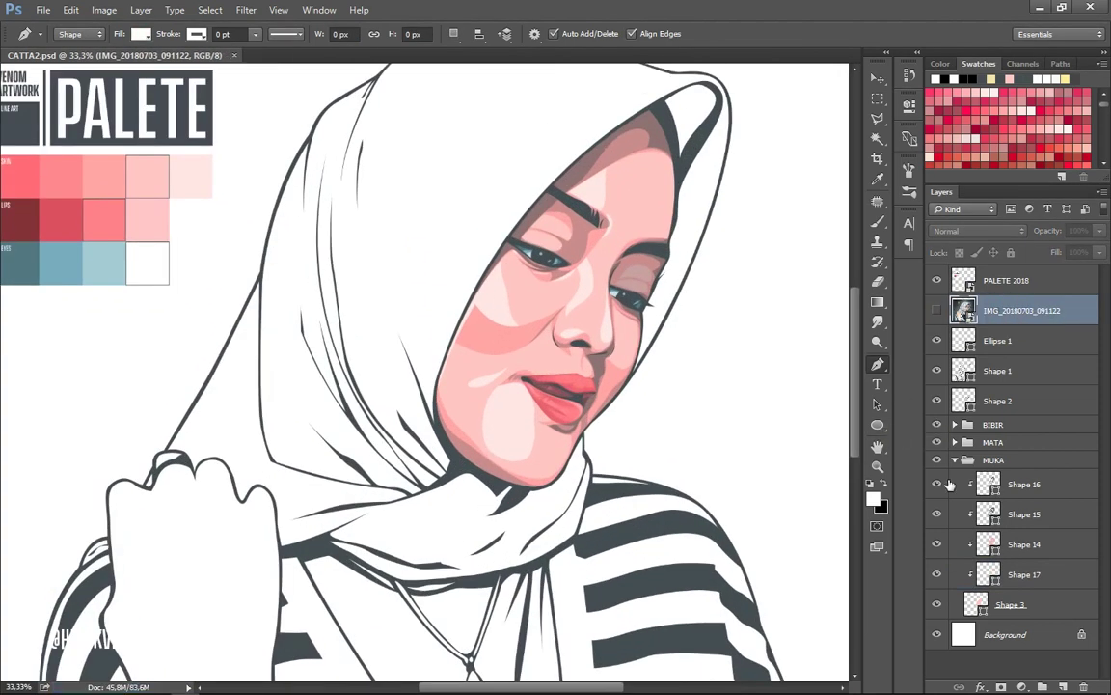
pyautogui.click(1001, 686)
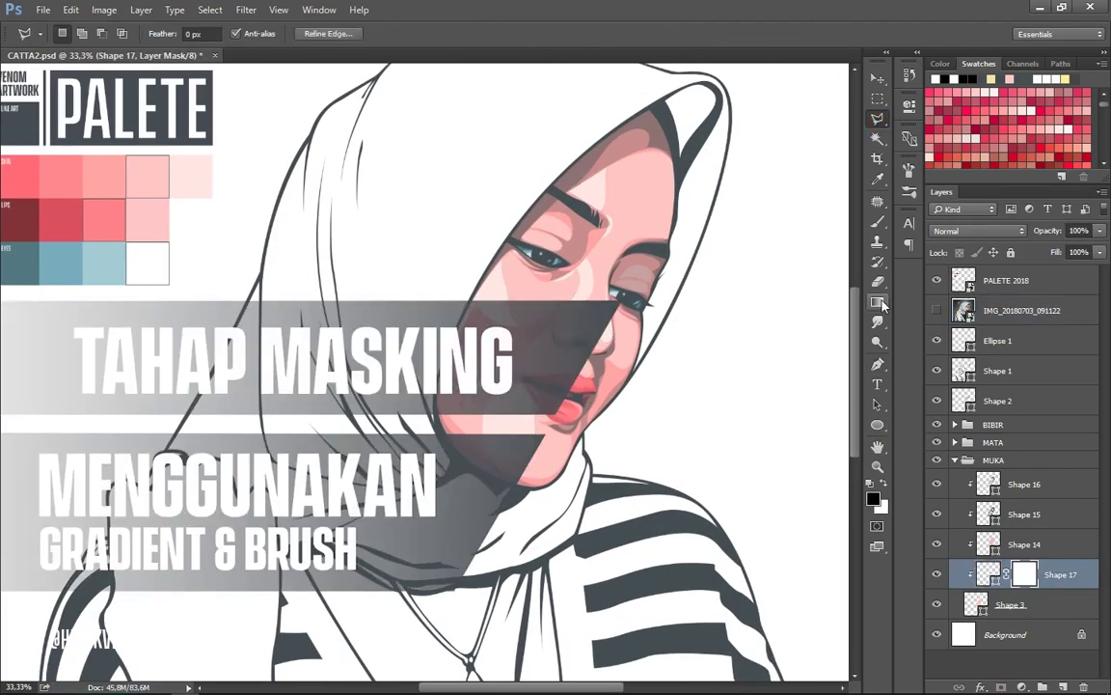
pyautogui.press('g')
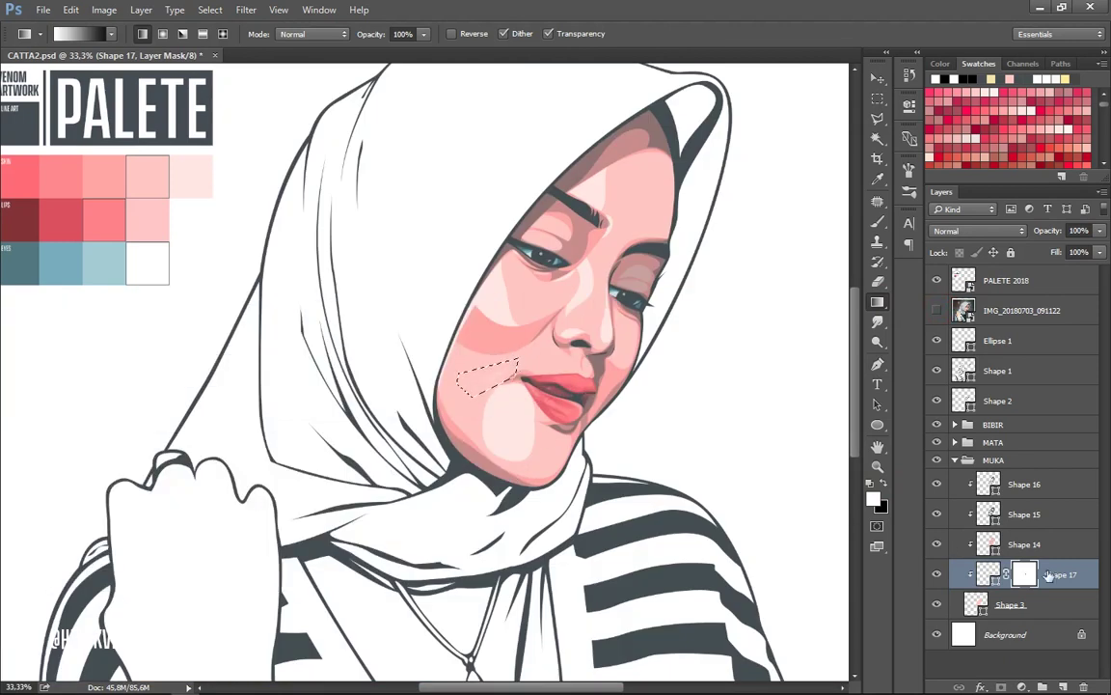
pyautogui.click(877, 118)
pyautogui.moveTo(521, 374); pyautogui.dragTo(469, 424)
pyautogui.press('g')
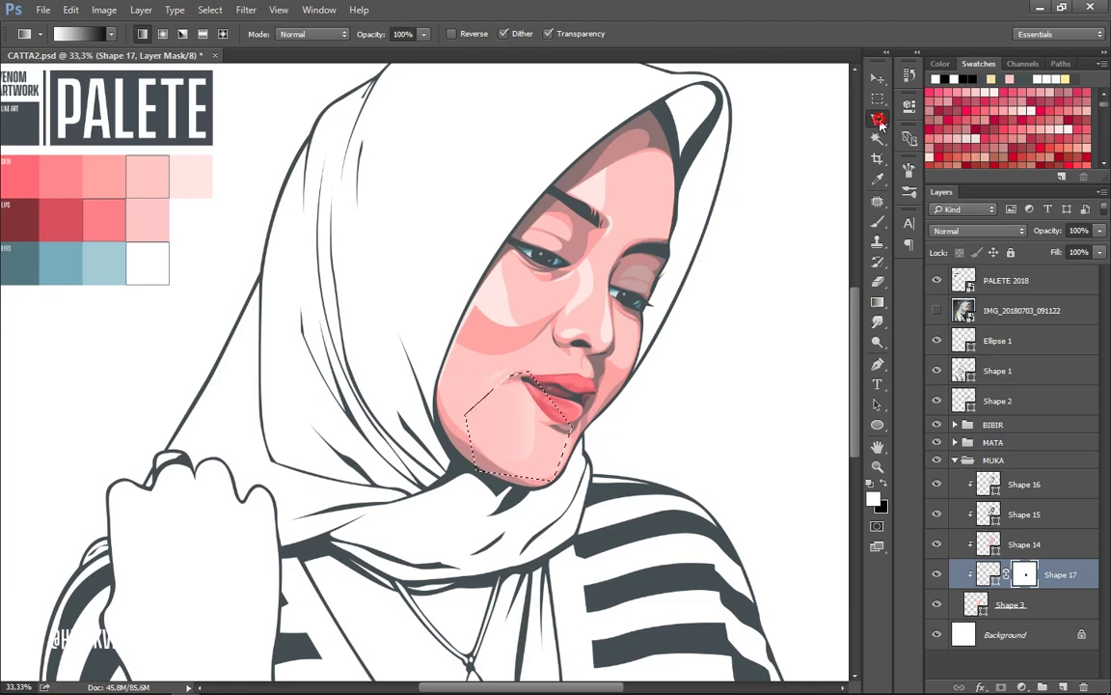
# Fade the cheek part of Shape 17's mask using a polygonal selection and gradient.
pyautogui.press('l')
pyautogui.click(501, 241)
pyautogui.click(529, 328)
pyautogui.click(455, 353)
pyautogui.click(415, 439)
pyautogui.click(502, 243)
pyautogui.press('g')
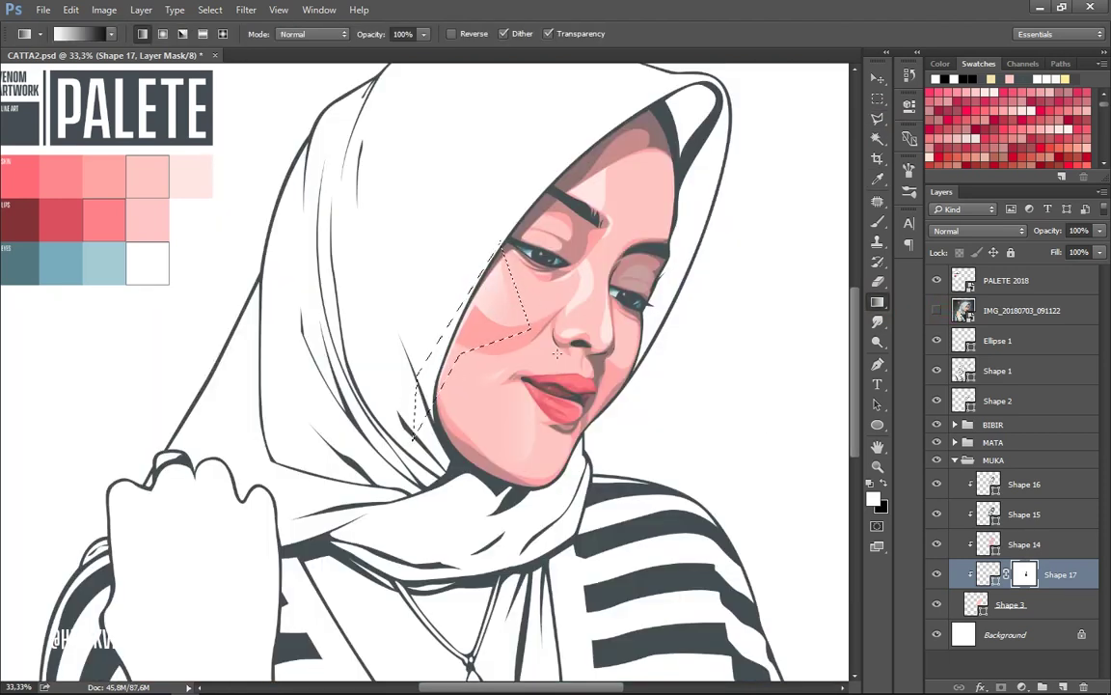
pyautogui.press('l')
pyautogui.click(564, 323)
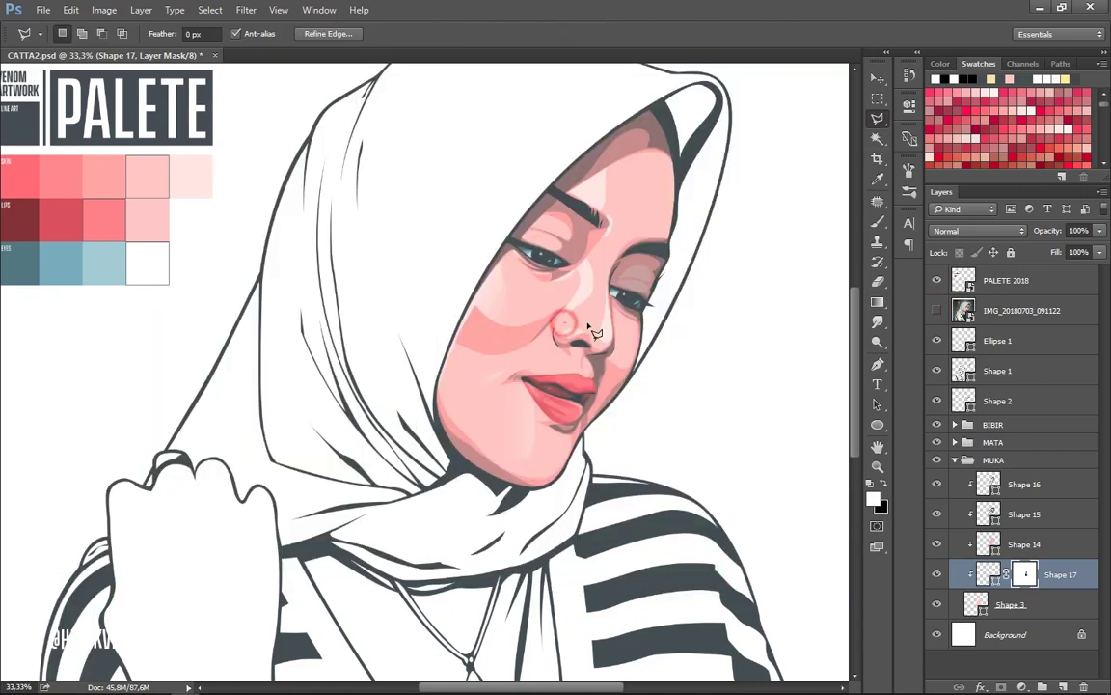
# Fade Shape 17's highlight around the nose with small polygonal selections and gradients.
pyautogui.click(556, 335)
pyautogui.press('g')
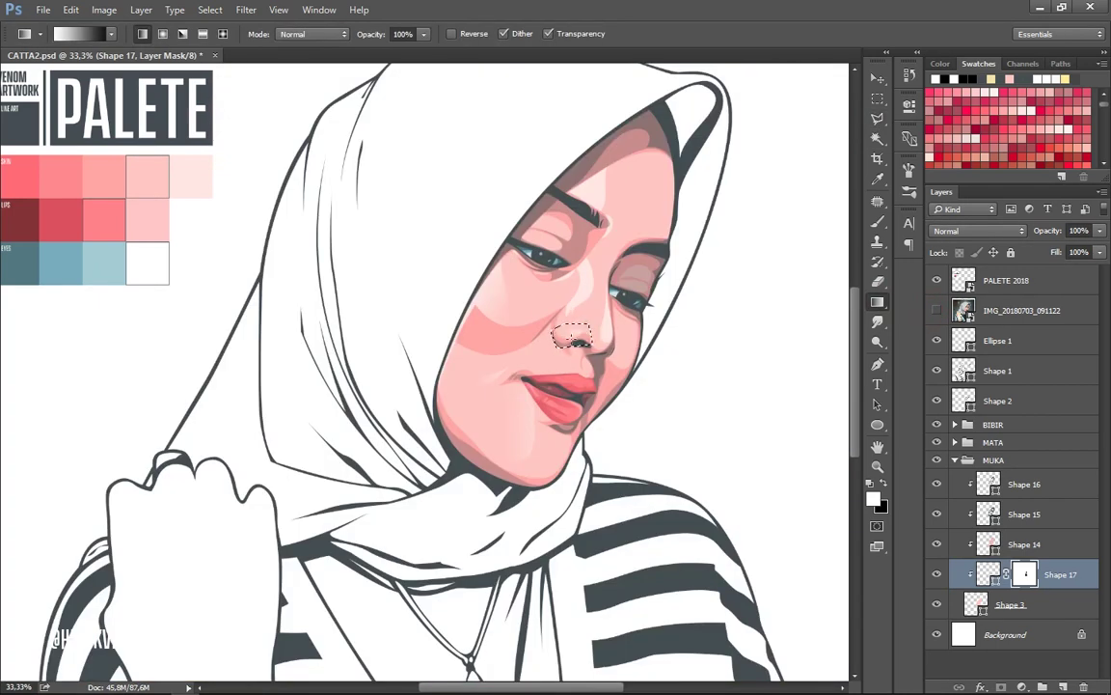
pyautogui.press('l')
pyautogui.click(615, 275)
pyautogui.click(609, 282)
pyautogui.press('g')
# Fade the highlight along the nose bridge with a redone polygonal selection and gradient.
pyautogui.press('l')
pyautogui.click(577, 256)
pyautogui.click(600, 249)
pyautogui.click(607, 293)
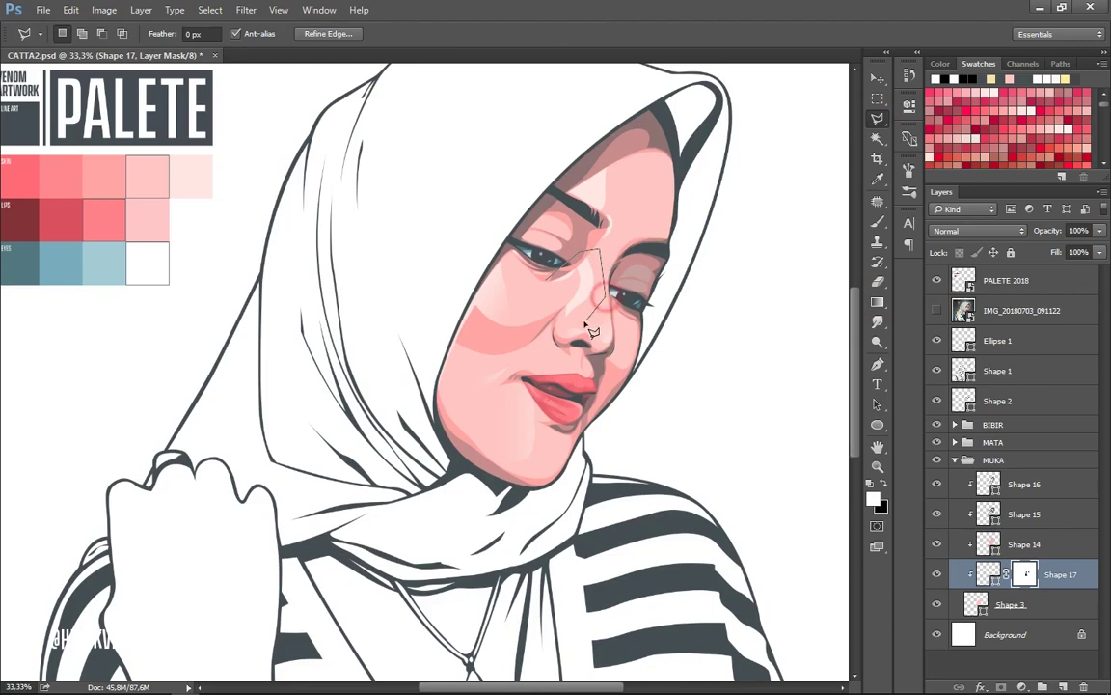
pyautogui.press('Escape')
pyautogui.click(597, 248)
pyautogui.click(568, 292)
pyautogui.press('g')
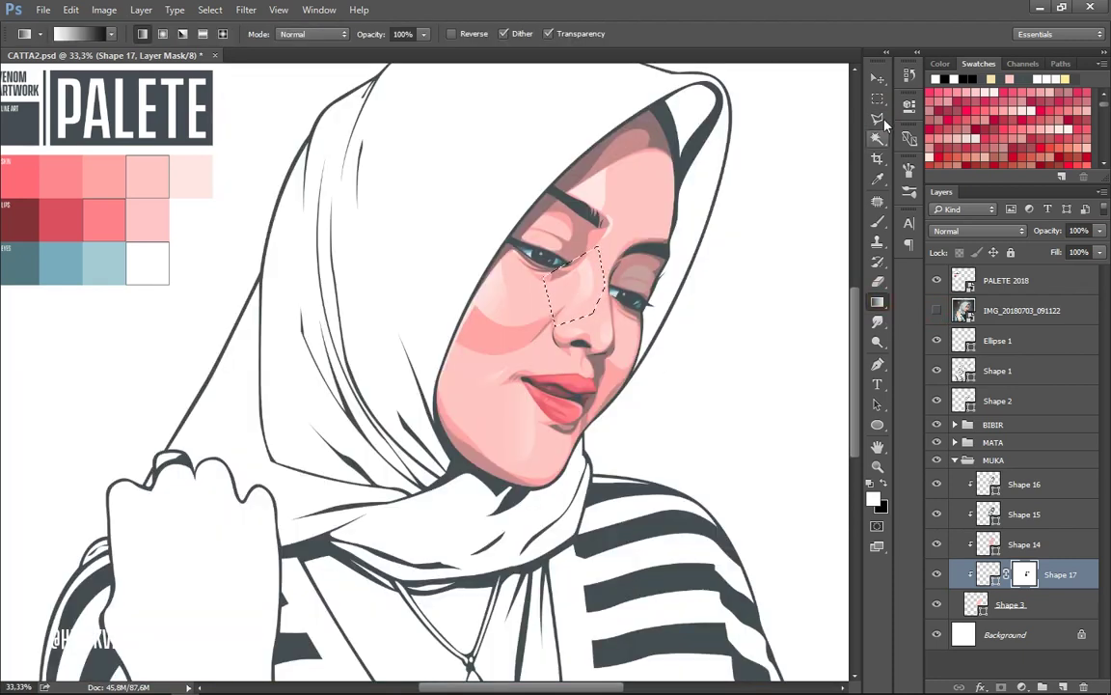
# Fade the forehead highlight beside the brow, checking against the reference photo.
pyautogui.press('l')
pyautogui.click(618, 148)
pyautogui.press('g')
pyautogui.click(937, 310)
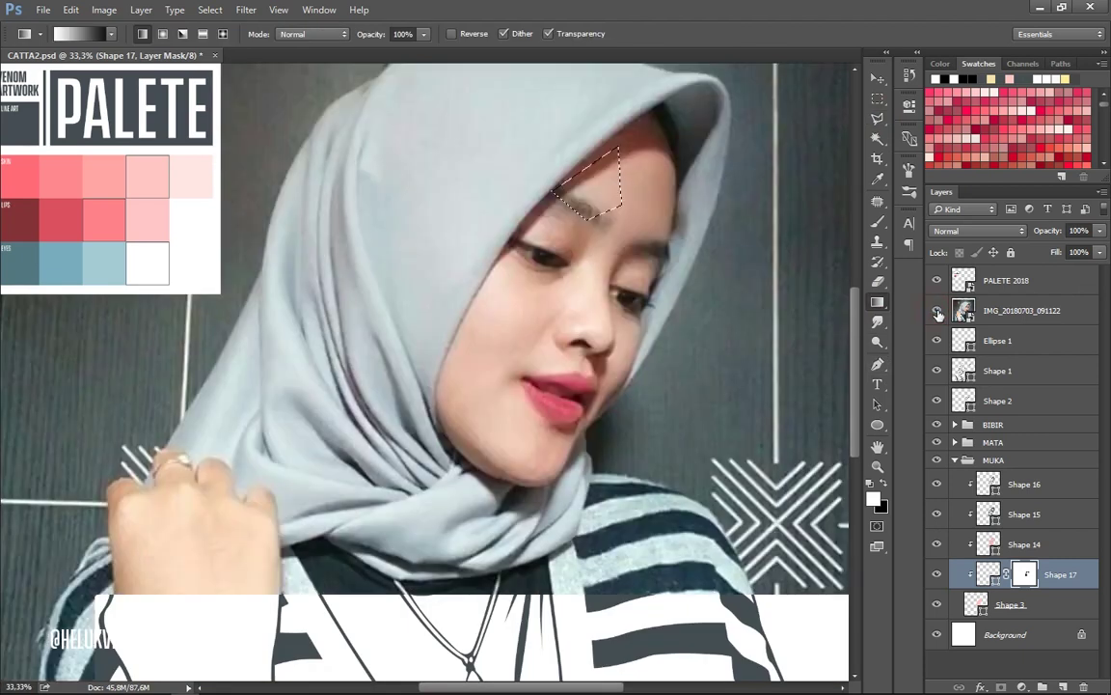
pyautogui.click(937, 310)
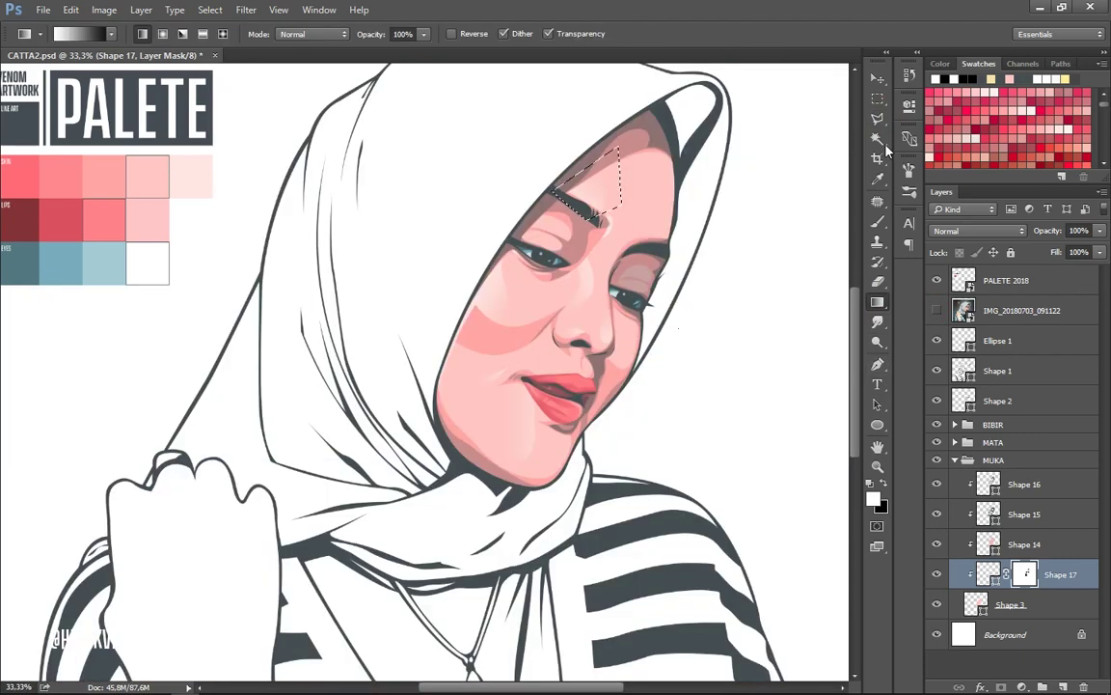
pyautogui.press('l')
pyautogui.click(605, 212)
pyautogui.moveTo(605, 212); pyautogui.dragTo(618, 246)
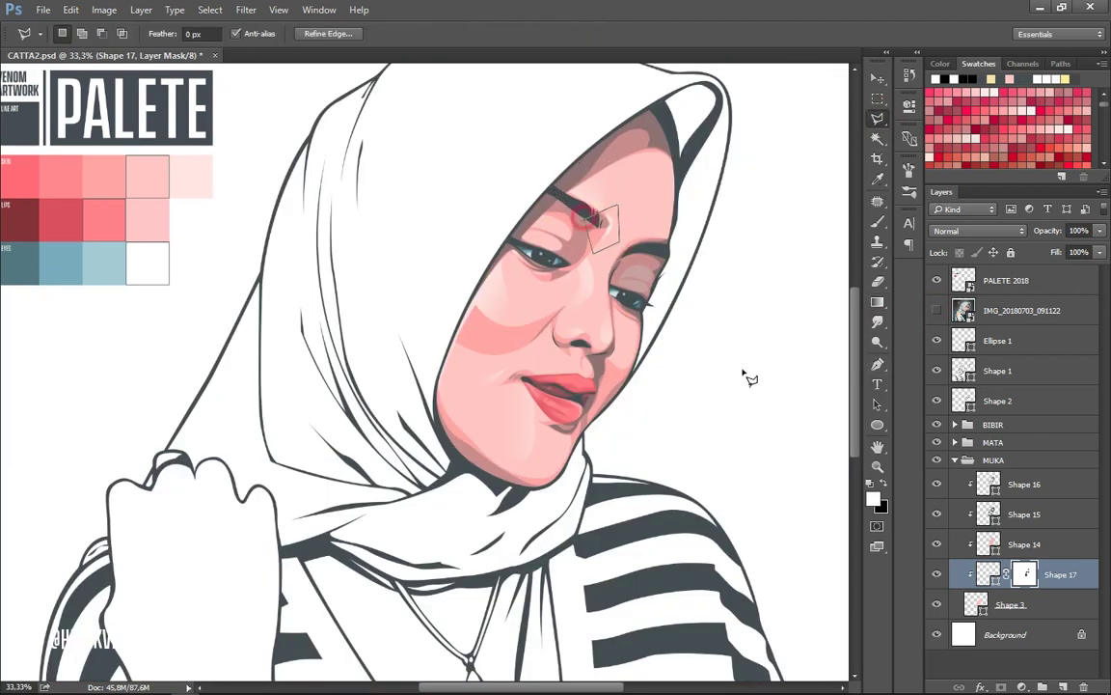
pyautogui.hscroll(3, 744, 377)
pyautogui.press('g')
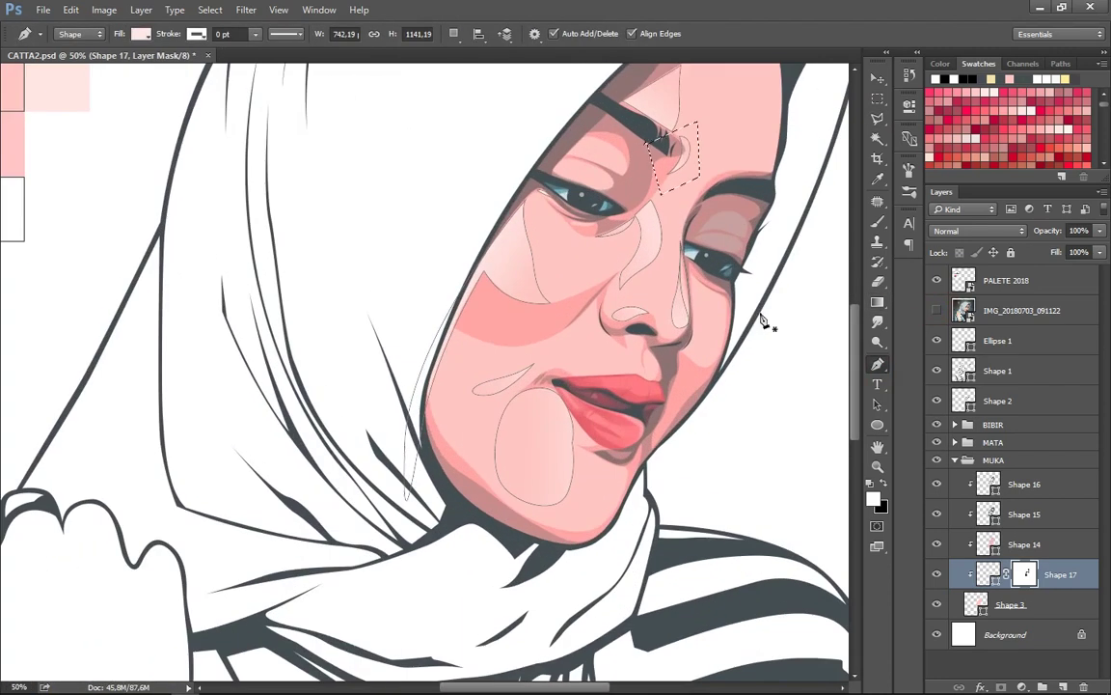
# Convert a Pen path above the eye into a selection and fade it with a gradient.
pyautogui.moveTo(586, 147); pyautogui.dragTo(588, 158)
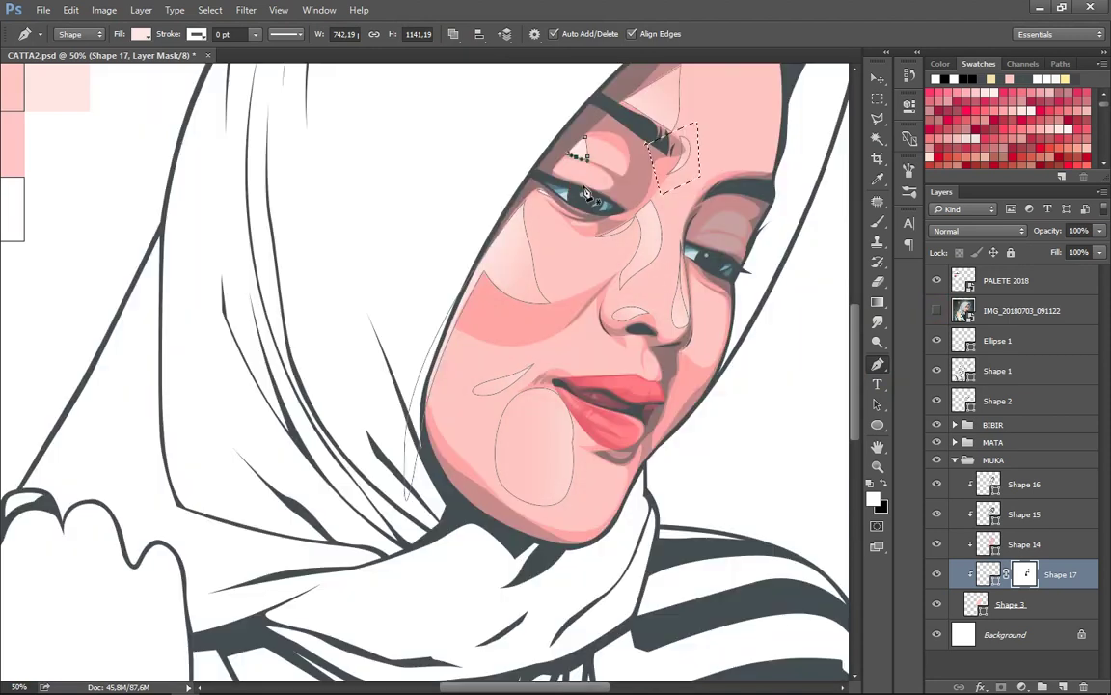
pyautogui.moveTo(570, 166); pyautogui.dragTo(557, 167)
pyautogui.press('l')
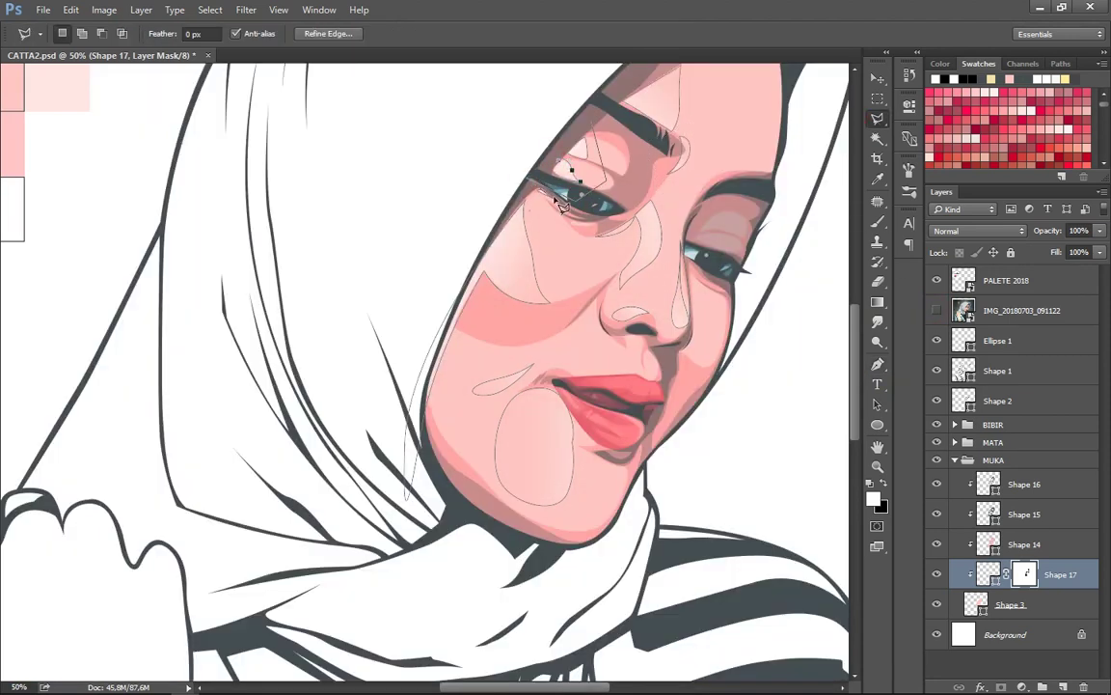
pyautogui.hotkey('ctrl', 'Return')
pyautogui.press('g')
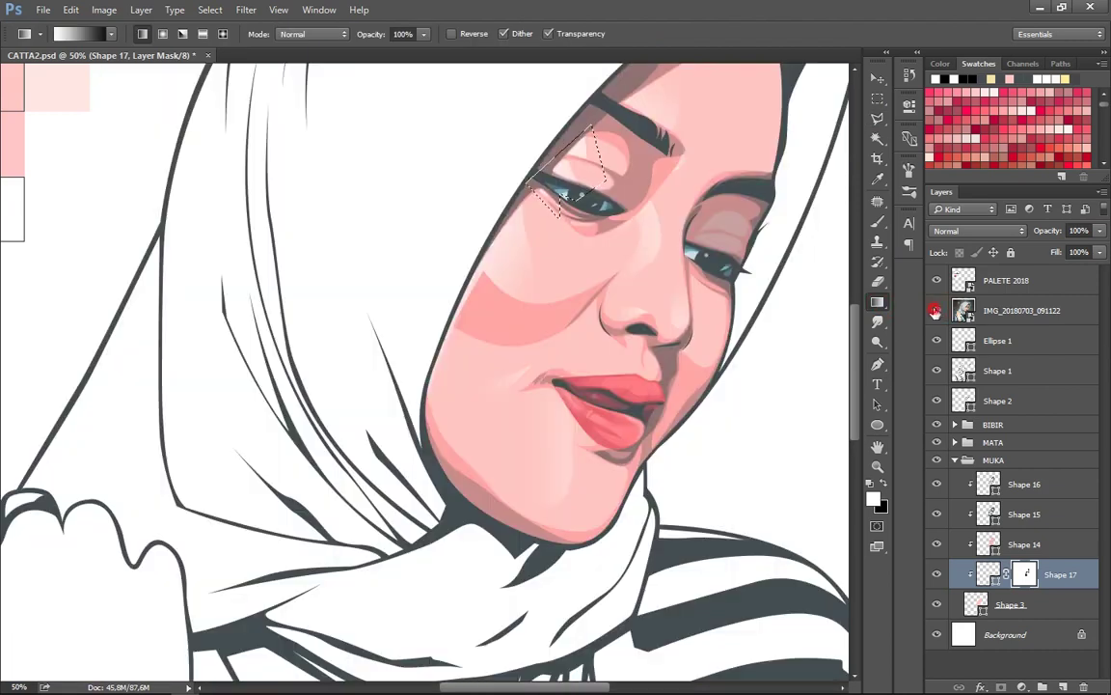
pyautogui.click(935, 312)
pyautogui.click(994, 546)
# Add a layer mask to Shape 14 and fade the cheek blush with a gradient.
pyautogui.click(1001, 687)
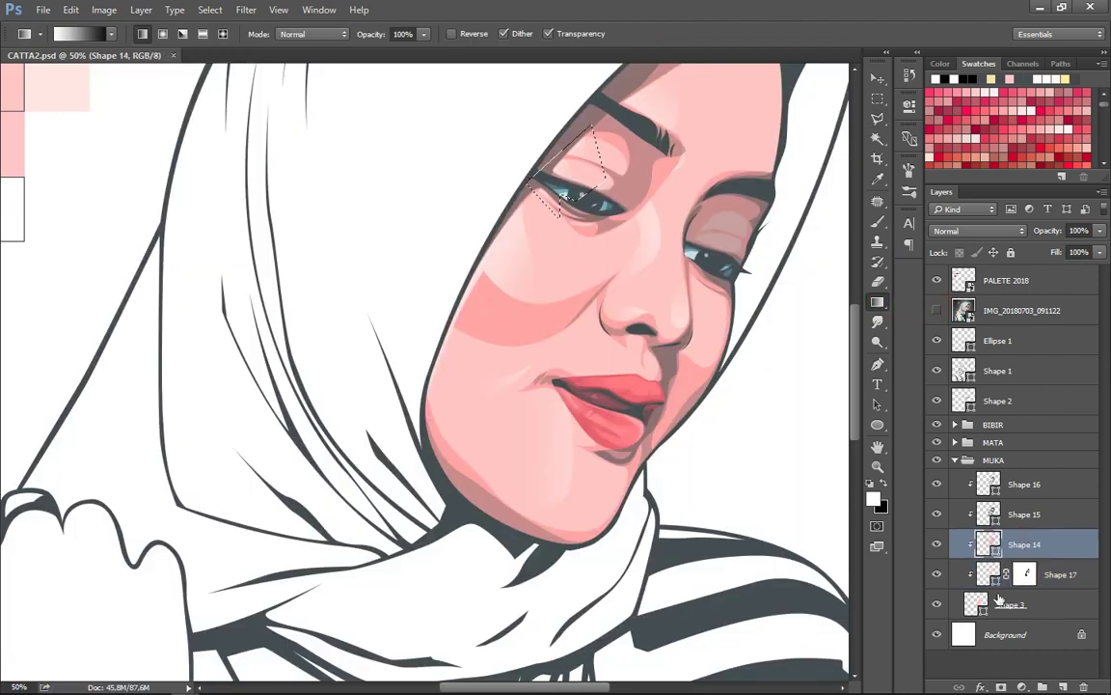
pyautogui.hotkey('ctrl', 'i')
pyautogui.press('l')
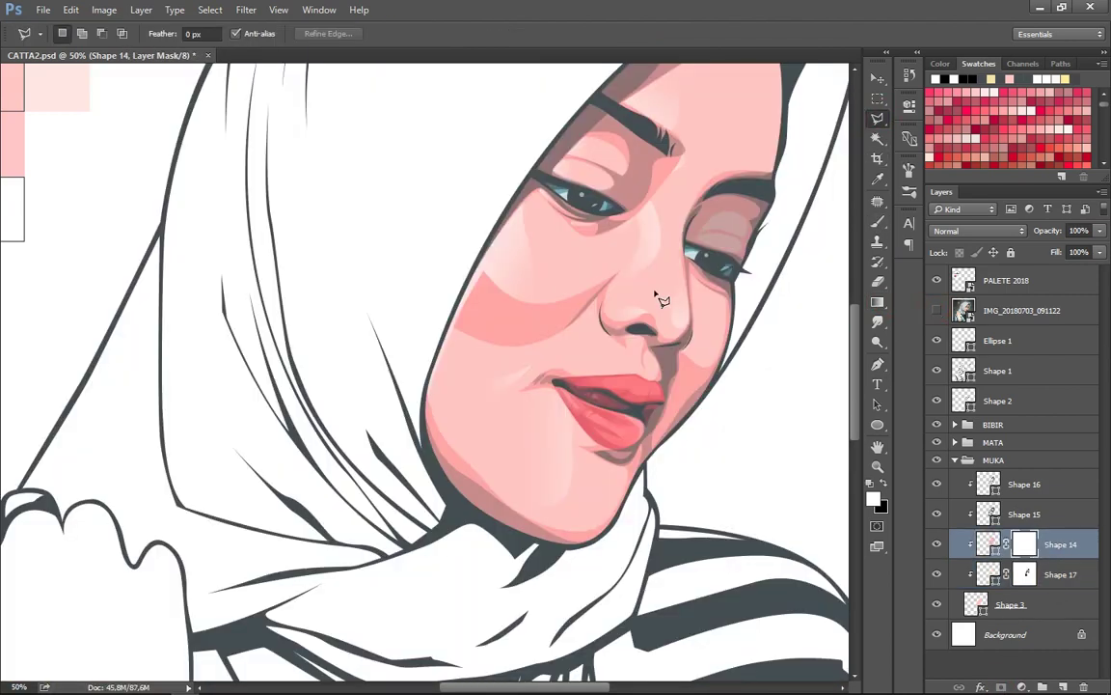
pyautogui.click(541, 362)
pyautogui.click(410, 373)
pyautogui.click(420, 265)
pyautogui.click(470, 254)
pyautogui.click(629, 264)
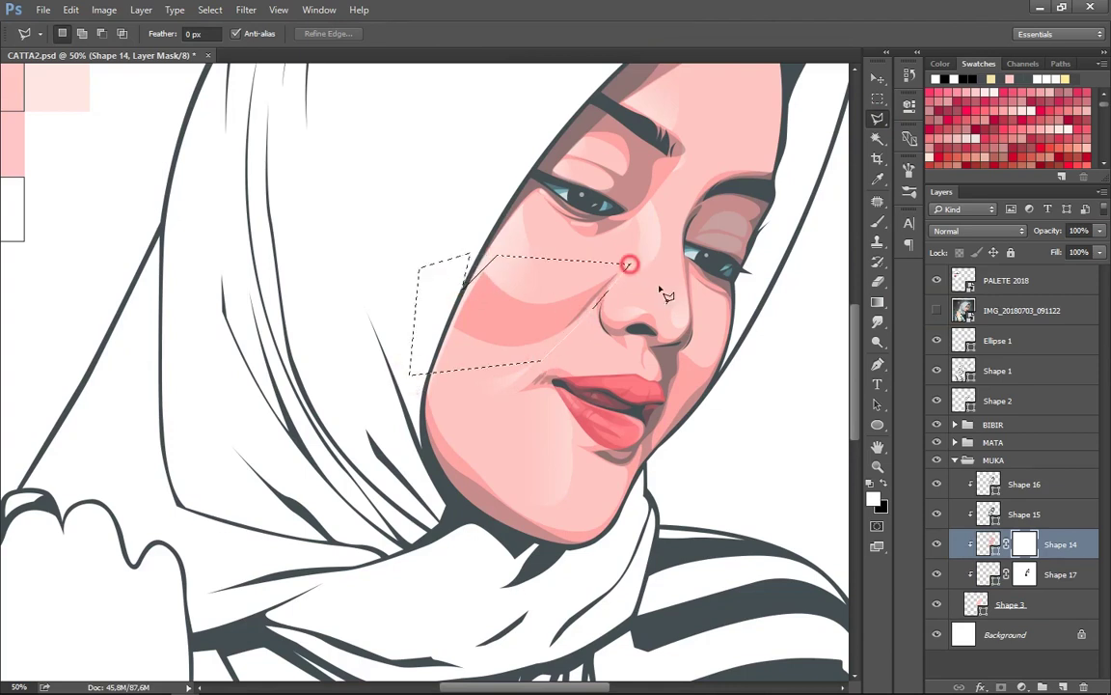
pyautogui.press('g')
pyautogui.moveTo(606, 307); pyautogui.dragTo(454, 289)
pyautogui.hotkey('ctrl', '-')
pyautogui.hotkey('ctrl', '-')
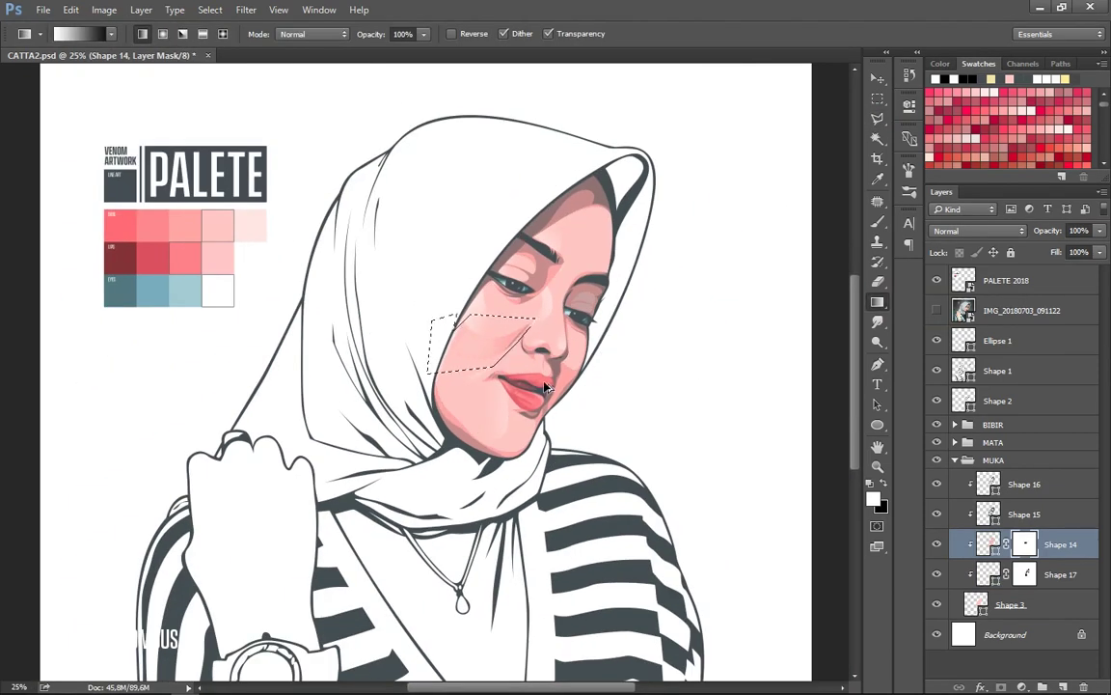
# Lasso the area beside the lips and target Shape 14's mask for a gradient fade.
pyautogui.click(1013, 460)
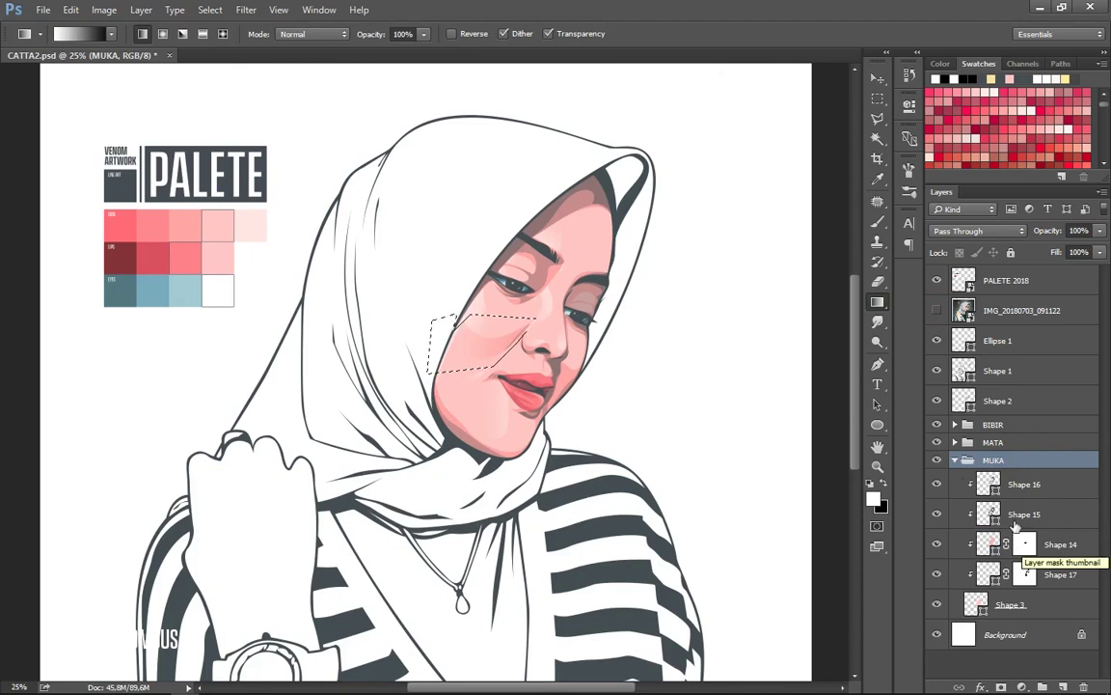
pyautogui.click(1026, 575)
pyautogui.press('b')
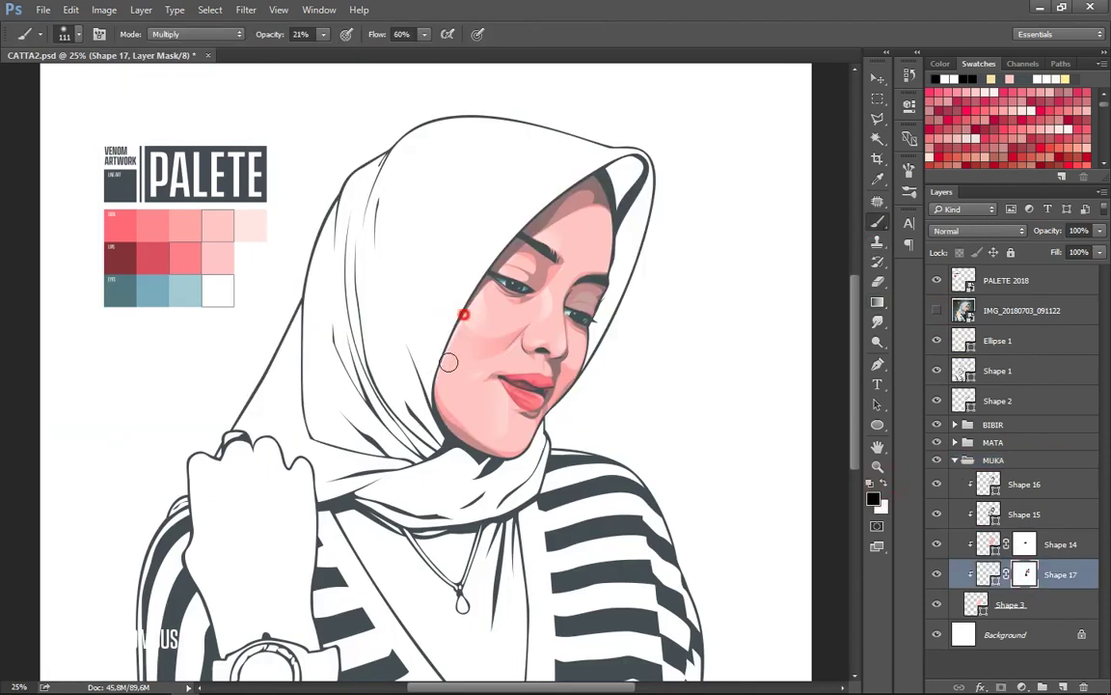
pyautogui.hotkey('ctrl', '+')
pyautogui.click(1061, 544)
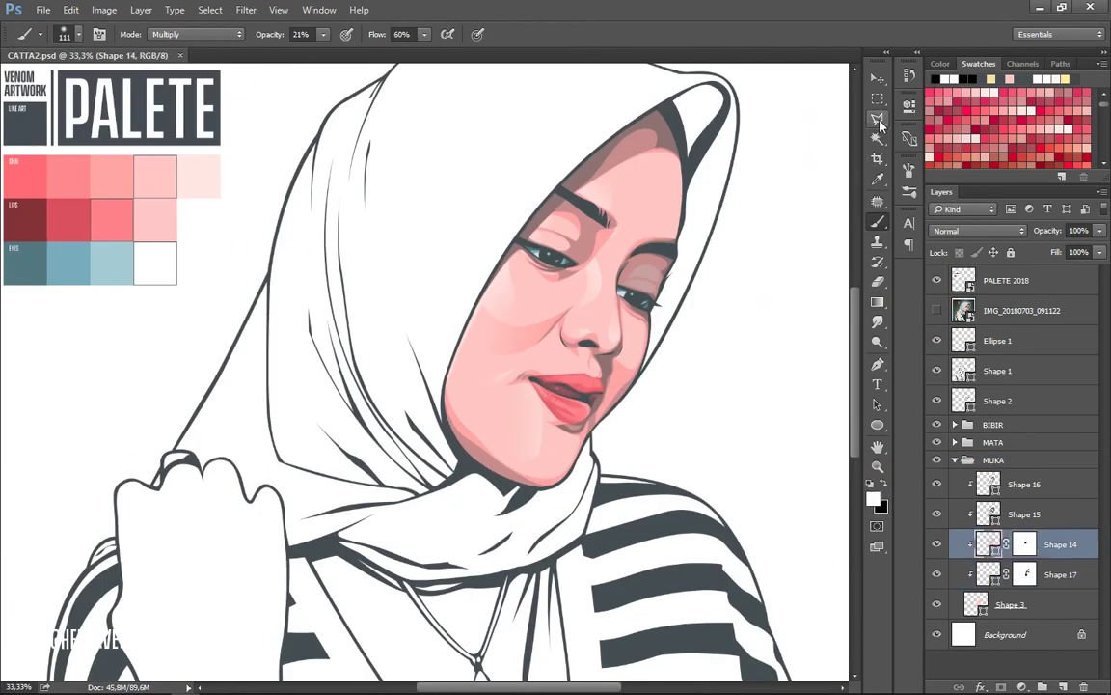
pyautogui.click(878, 119)
pyautogui.moveTo(508, 397)
pyautogui.mouseDown()
pyautogui.moveTo(487, 389)
pyautogui.moveTo(531, 389)
pyautogui.mouseUp()
pyautogui.press('g')
pyautogui.click(1025, 544)
# Select the jaw and lower cheek with a polygonal lasso, comparing against the reference photo.
pyautogui.click(936, 309)
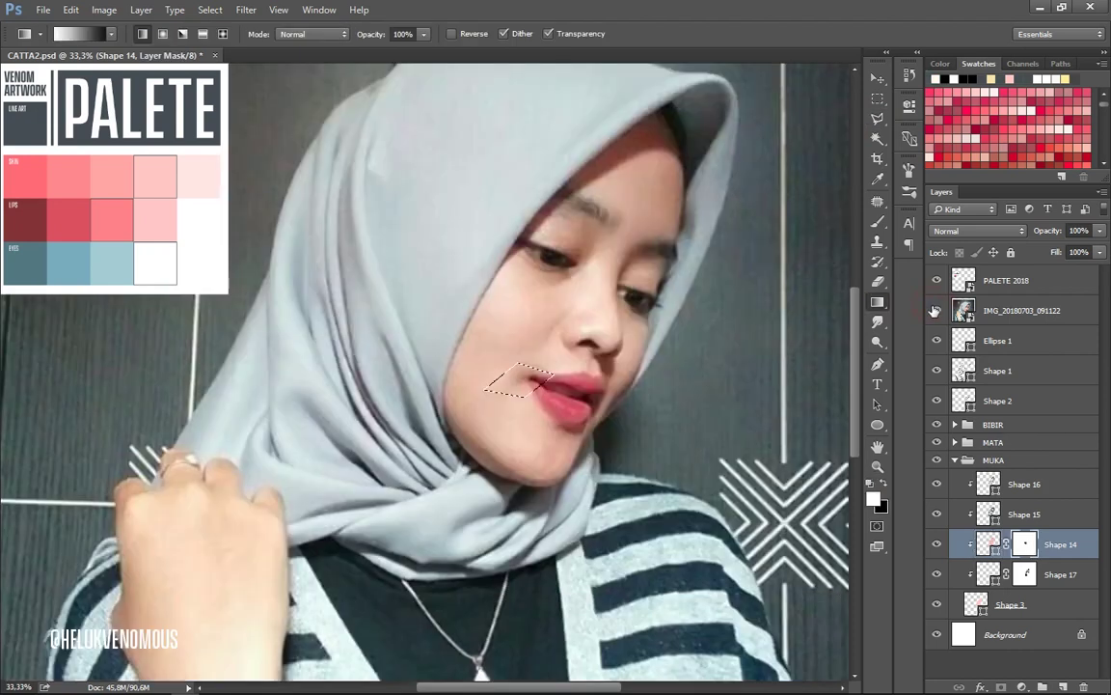
pyautogui.press('p')
pyautogui.click(443, 374)
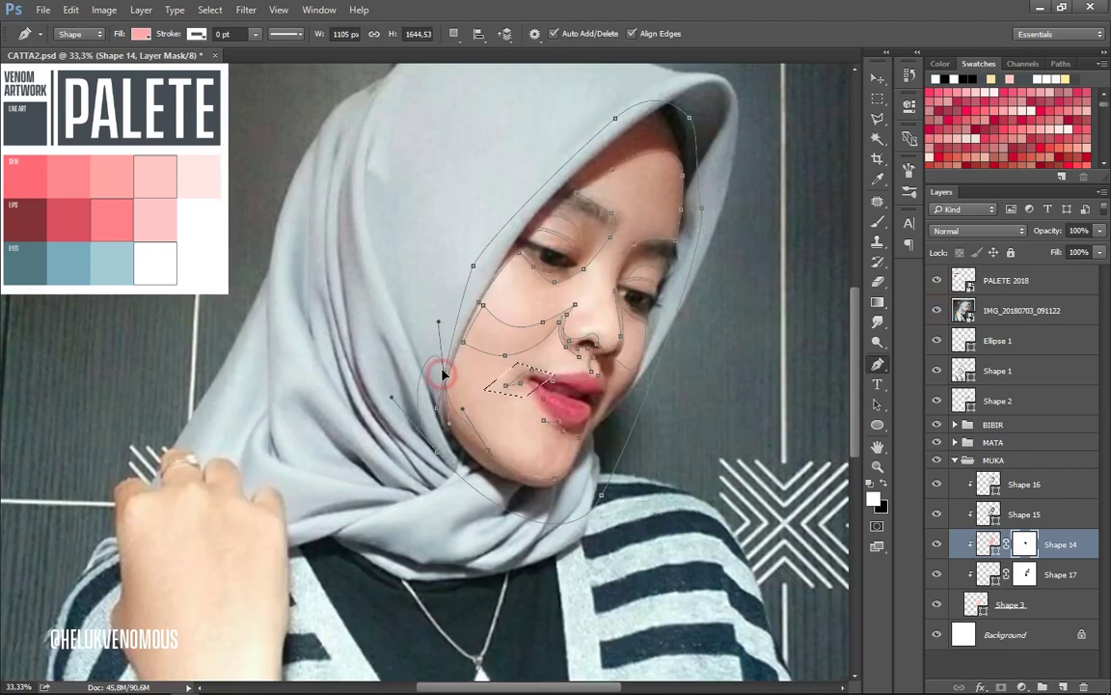
pyautogui.click(936, 310)
pyautogui.press('l')
pyautogui.click(451, 343)
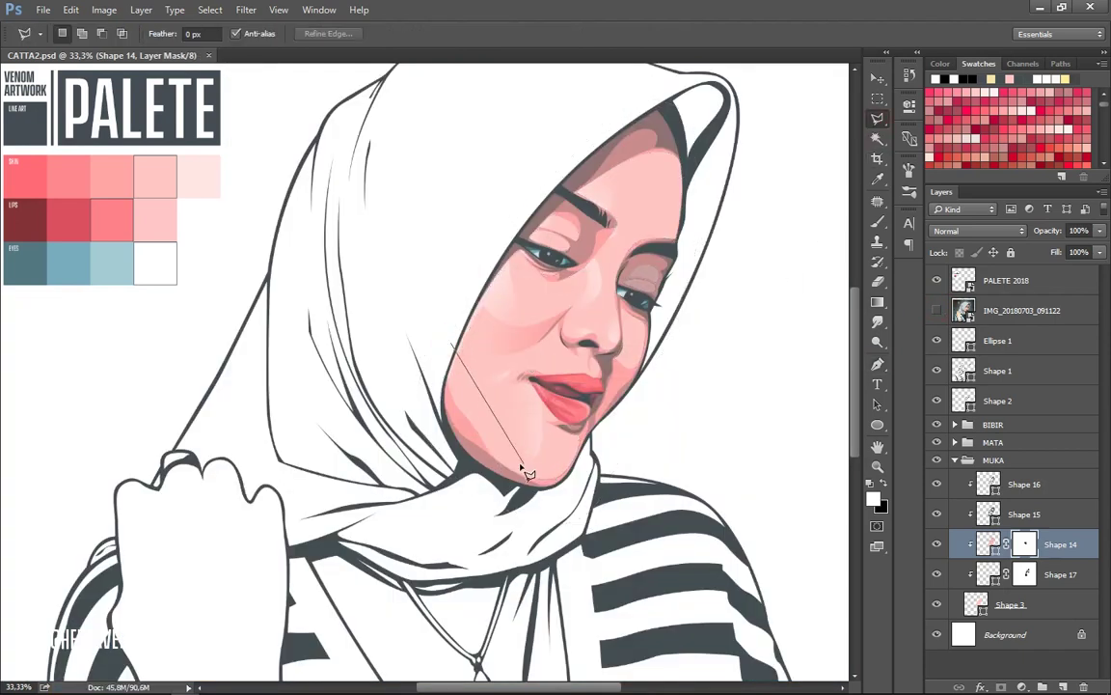
pyautogui.moveTo(528, 473); pyautogui.dragTo(373, 471)
pyautogui.click(374, 418)
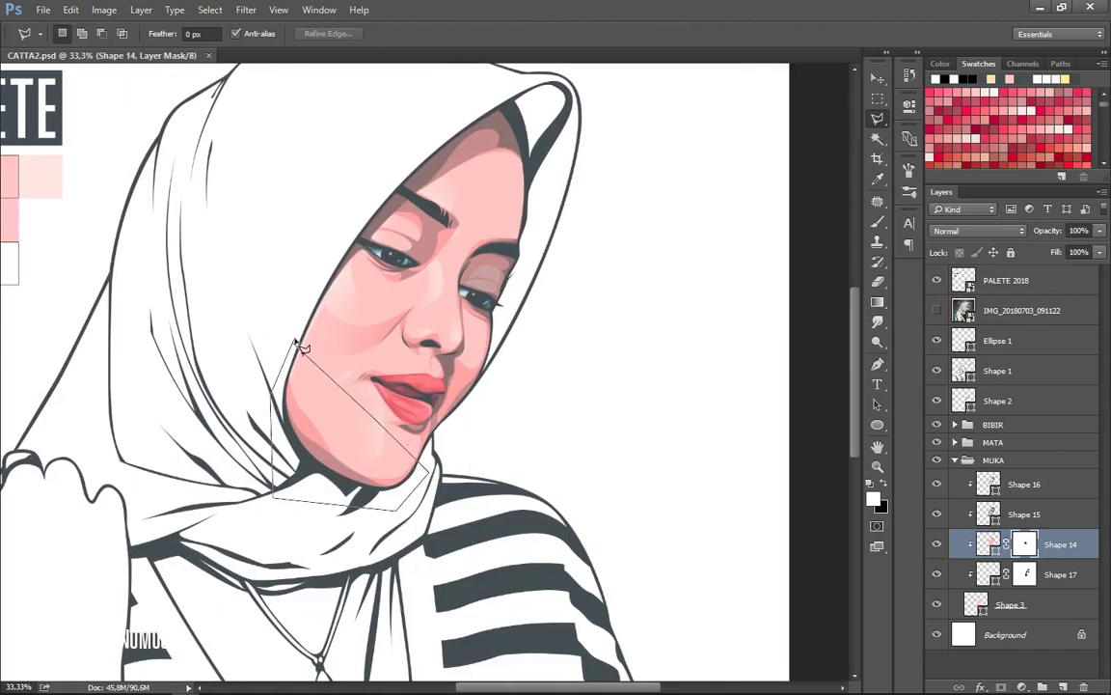
pyautogui.click(294, 343)
pyautogui.moveTo(294, 343); pyautogui.dragTo(448, 343)
# Apply the gradient fade to the jaw, save the document, and deselect.
pyautogui.press('p')
pyautogui.press('g')
pyautogui.click(936, 310)
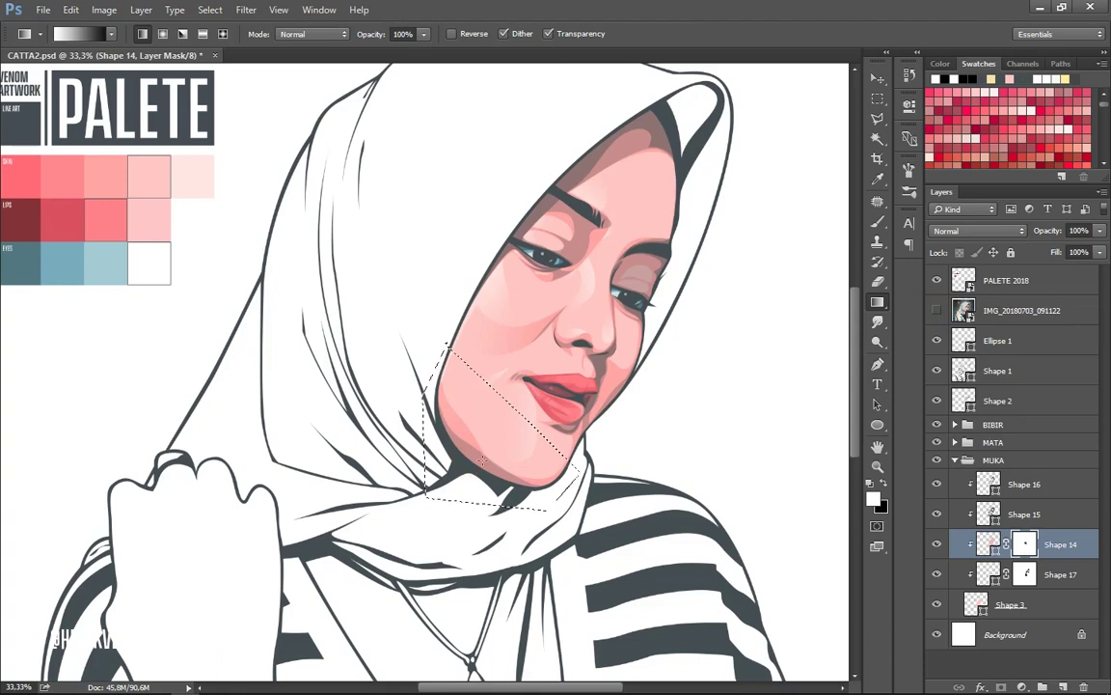
pyautogui.hotkey('ctrl', 's')
pyautogui.press('b')
pyautogui.hotkey('ctrl', 'd')
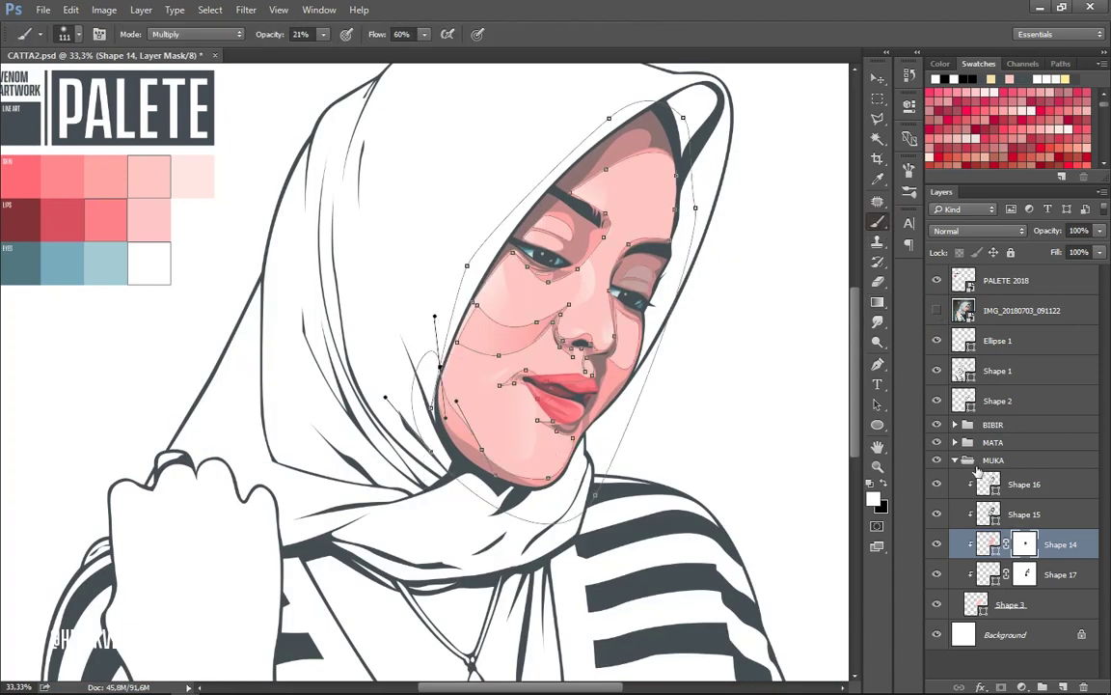
# Paint black on Shape 14's mask with a 195 brush to fade forehead shading, then resize it to 117.
pyautogui.hotkey('ctrl', 'h')
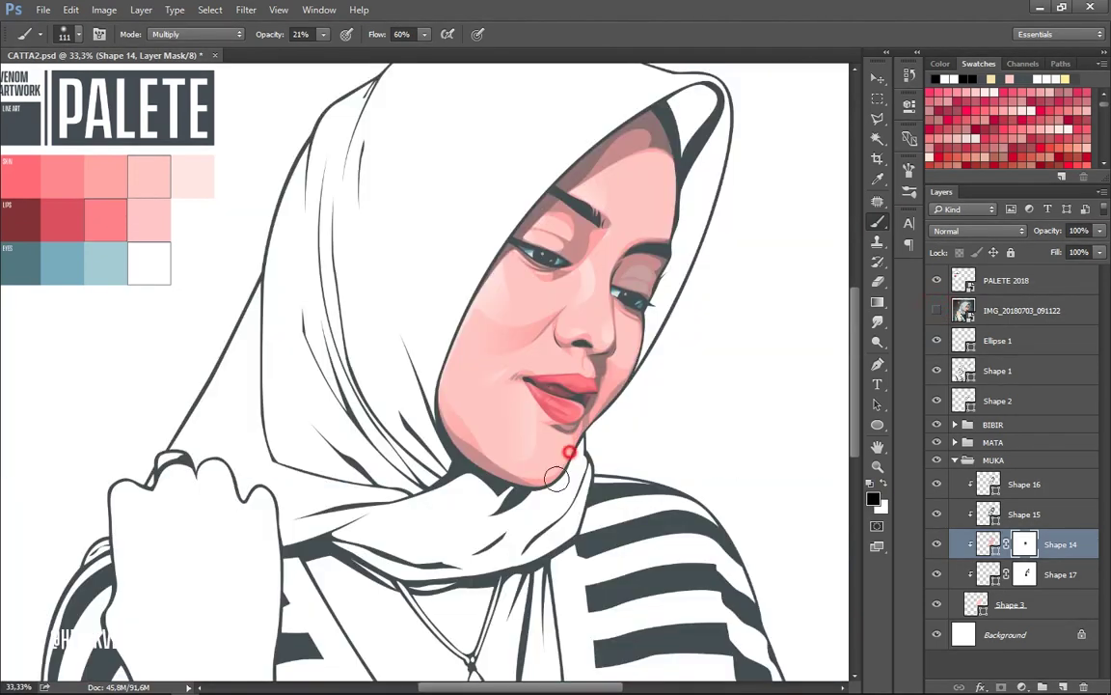
pyautogui.click(64, 34)
pyautogui.write('195')
pyautogui.press('Return')
pyautogui.moveTo(613, 220); pyautogui.dragTo(633, 162)
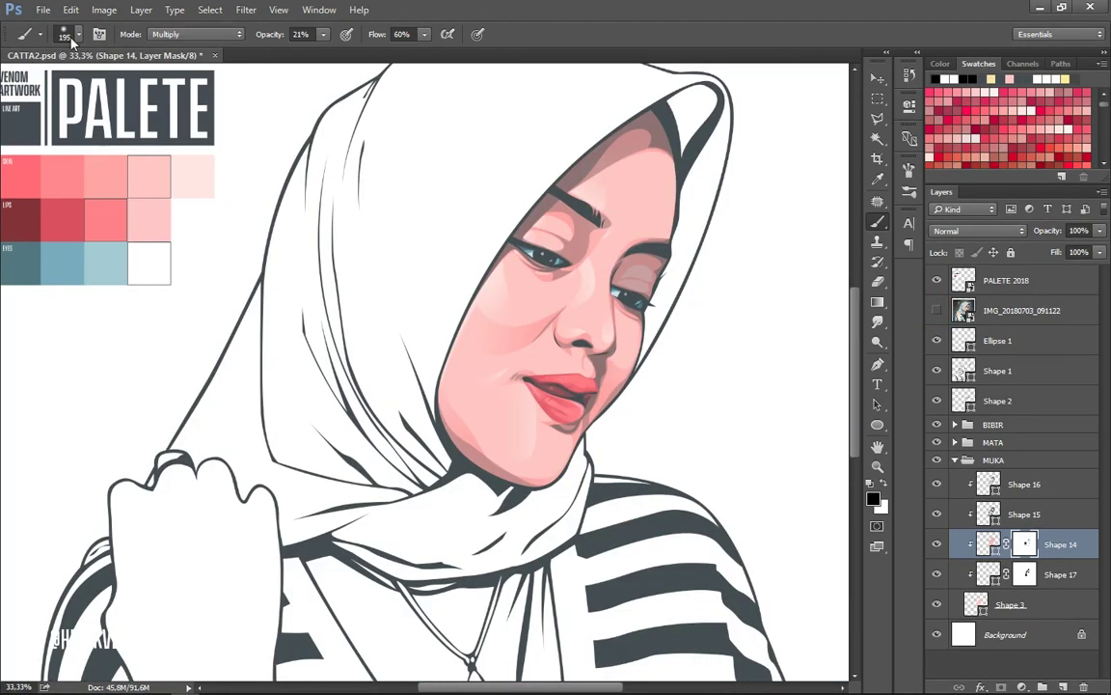
pyautogui.click(64, 34)
pyautogui.write('117')
pyautogui.press('Return')
pyautogui.click(877, 364)
pyautogui.click(453, 34)
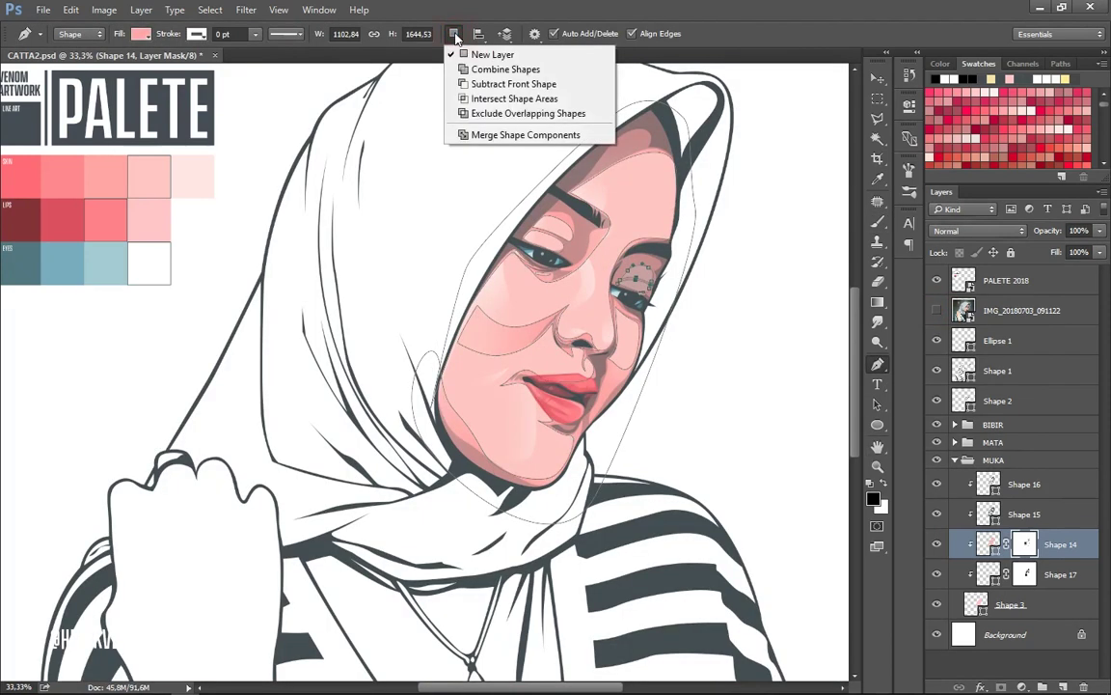
# Add two anchor points to the shading shape above the right eye.
pyautogui.click(1024, 513)
pyautogui.hotkey('ctrl', '+')
pyautogui.hscroll(5, 543, 675)
pyautogui.click(541, 183)
pyautogui.click(561, 156)
pyautogui.click(576, 145)
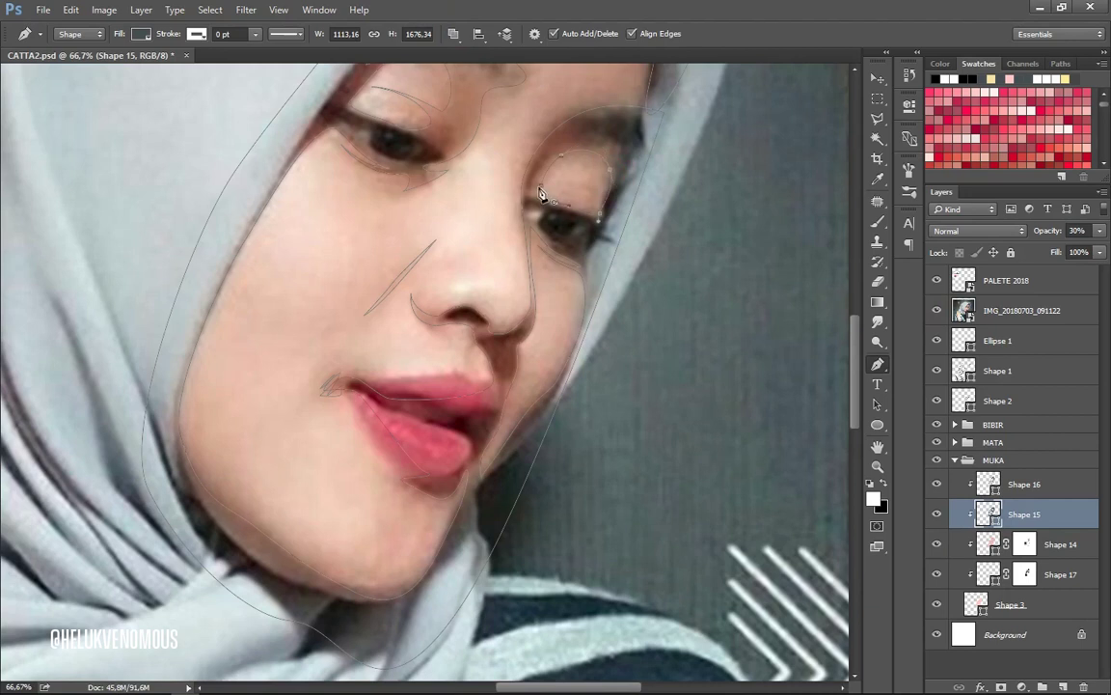
pyautogui.hotkey('ctrl', ',')
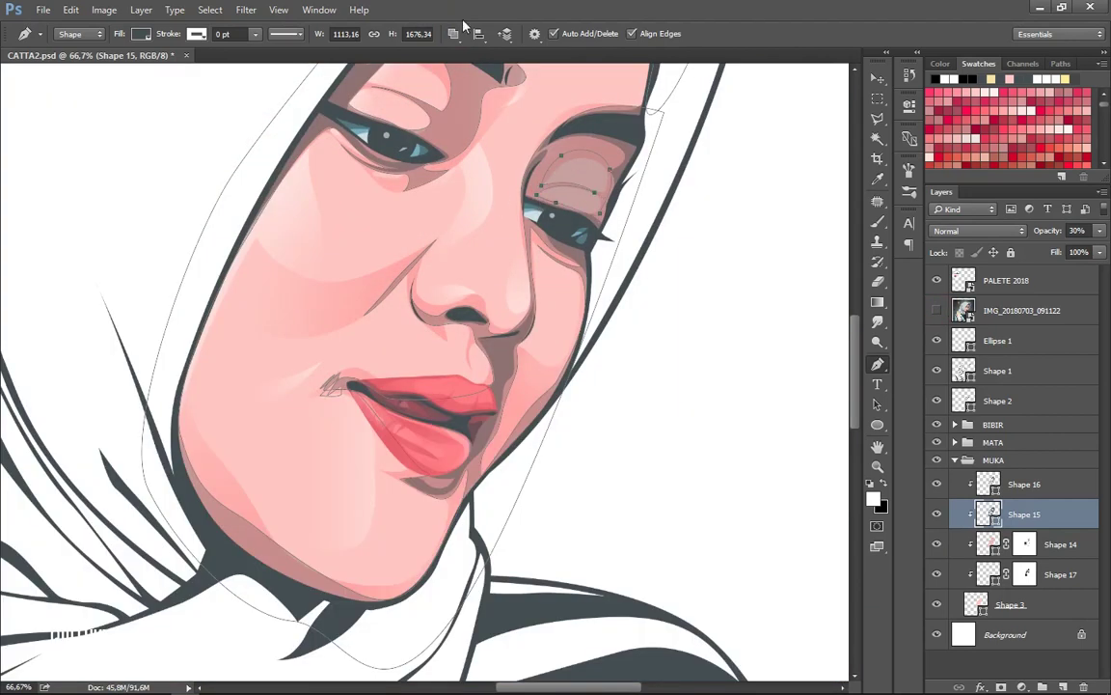
# Check Shape 16 and Shape 14, zoom out to the whole face, and select Shape 15.
pyautogui.click(1024, 484)
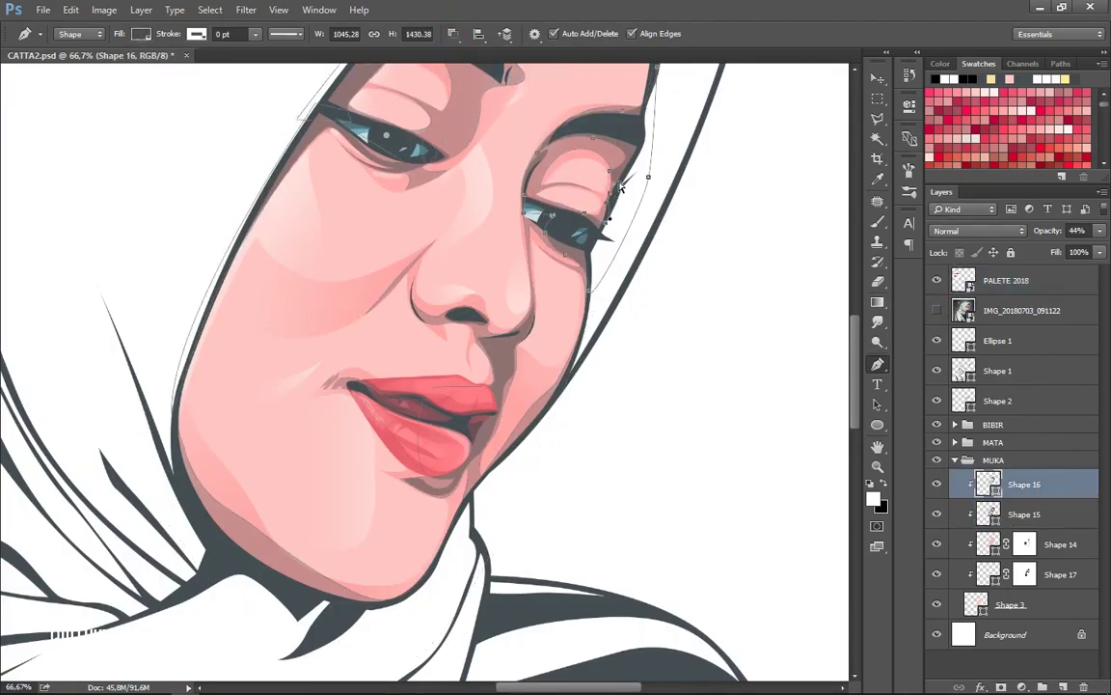
pyautogui.click(1013, 544)
pyautogui.hotkey('ctrl', '-')
pyautogui.press('b')
pyautogui.hotkey('ctrl', ',')
pyautogui.hotkey('ctrl', ',')
pyautogui.hotkey('ctrl', '-')
pyautogui.click(1037, 514)
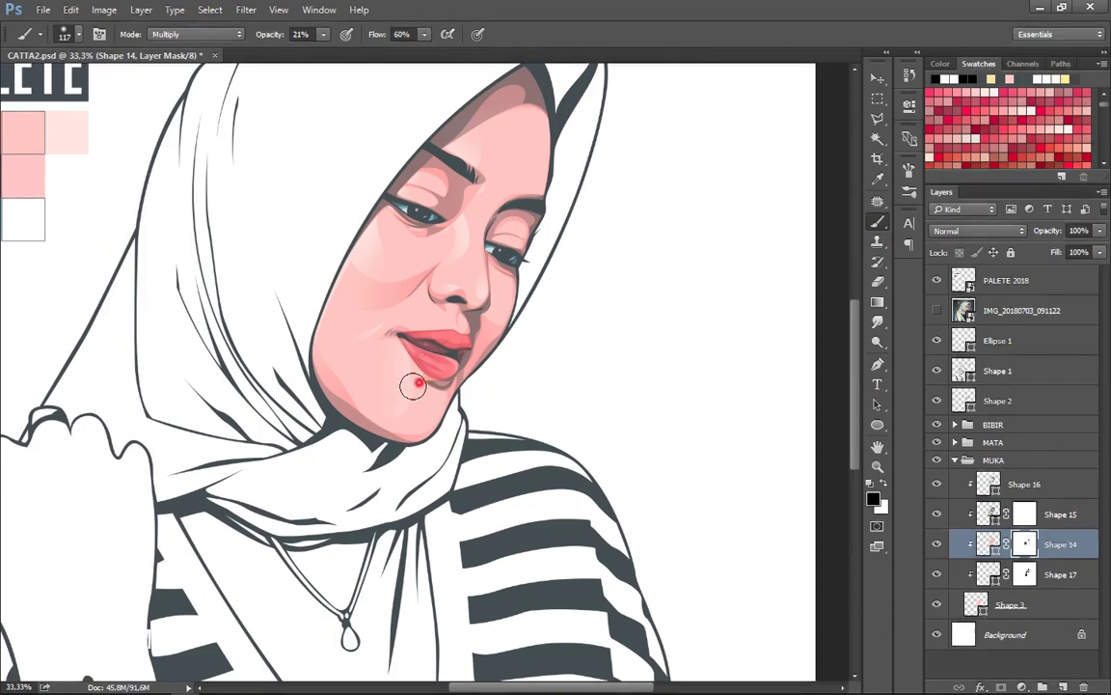
# Brush black on Shape 15's mask at size 145 to fade shading near the nose bridge and brow.
pyautogui.scroll(2, 484, 344)
pyautogui.click(449, 307)
pyautogui.click(483, 248)
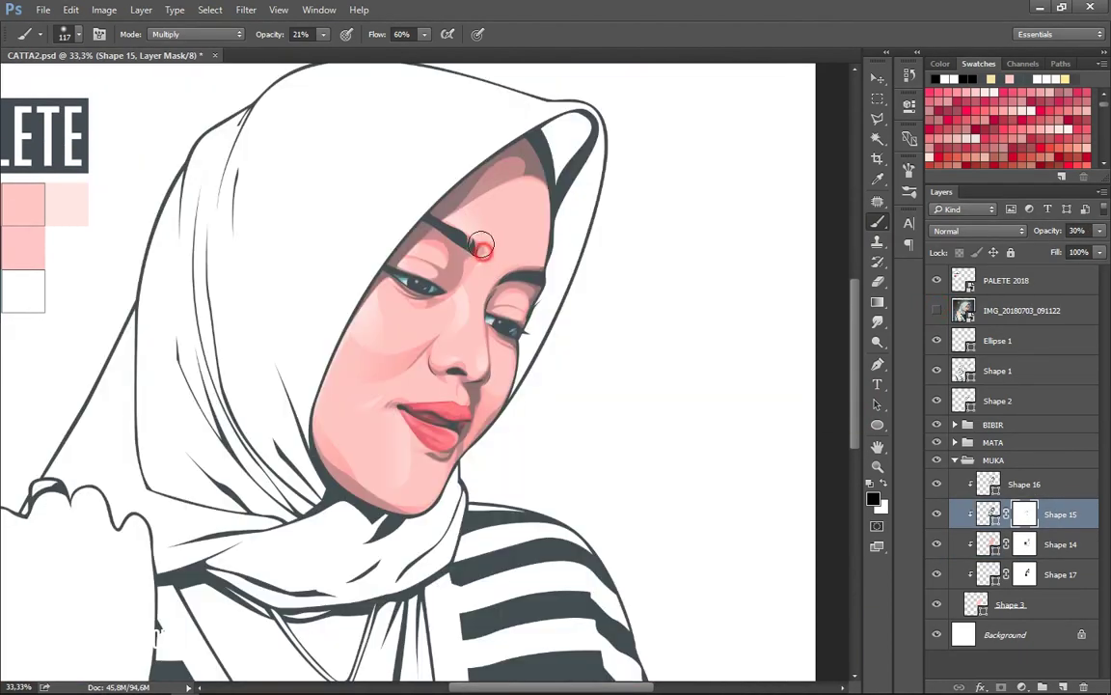
pyautogui.click(78, 33)
pyautogui.press('Return')
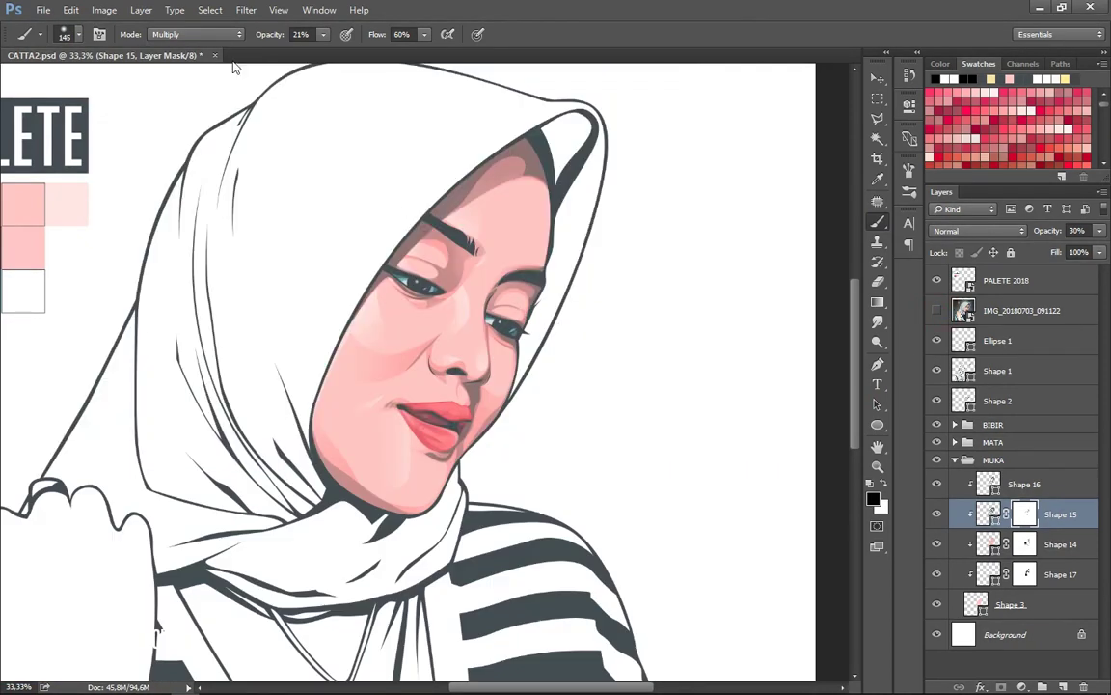
pyautogui.click(936, 309)
pyautogui.click(937, 310)
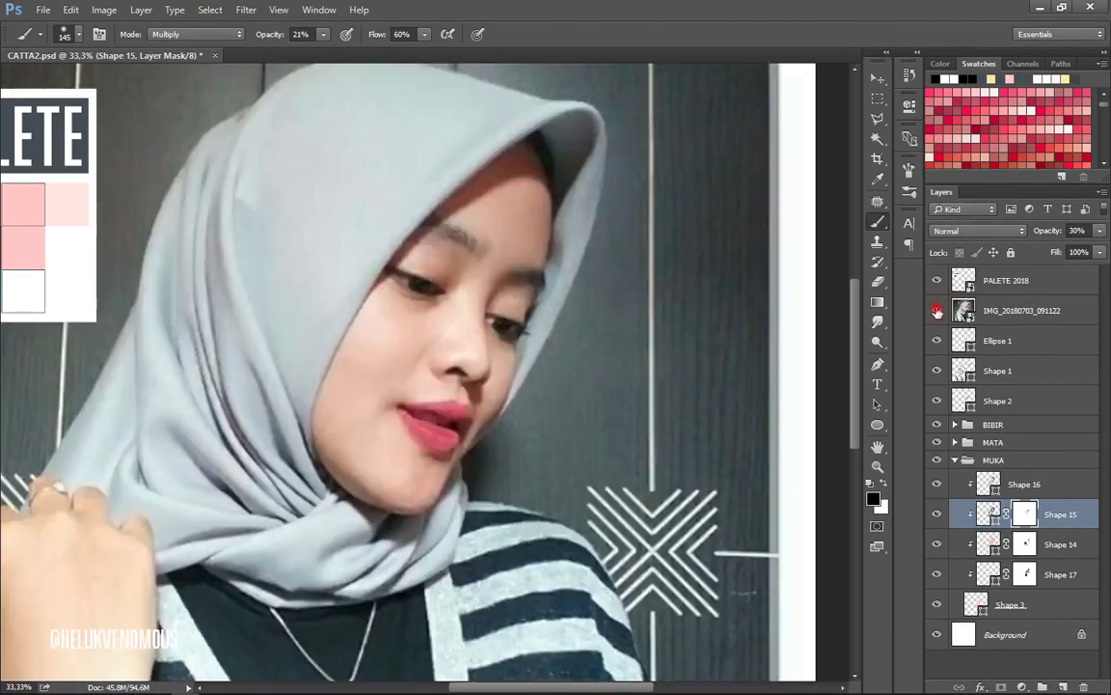
# Fade Shape 15's shading around the eye with an 85-size brush.
pyautogui.hotkey('alt', '[')
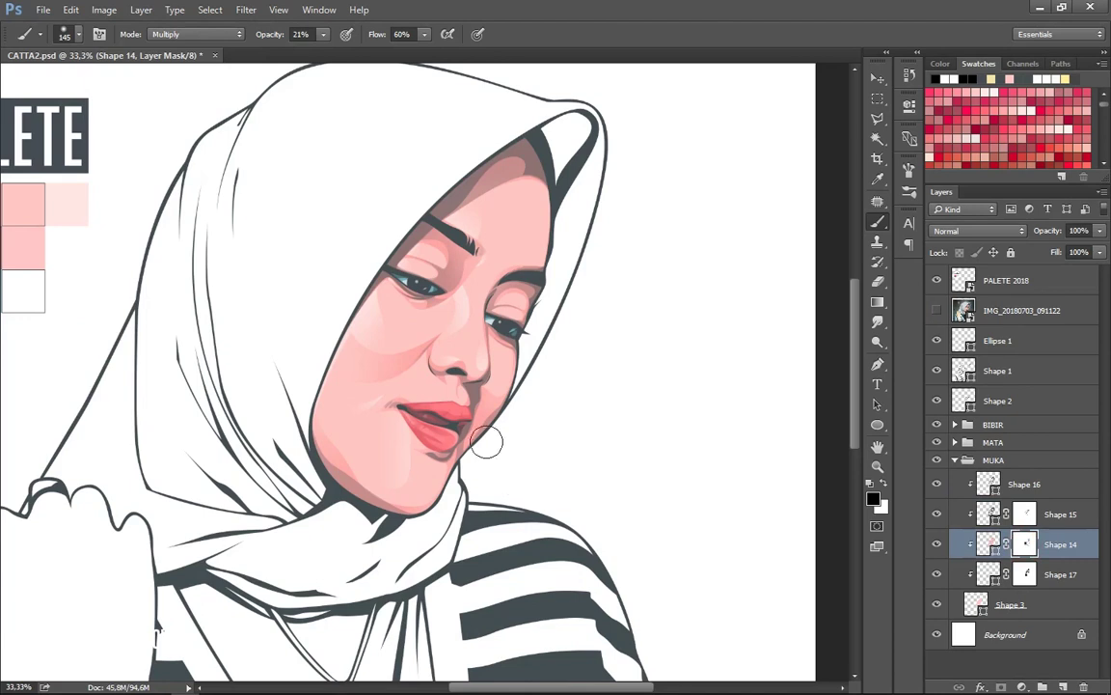
pyautogui.click(64, 34)
pyautogui.doubleClick(142, 140)
pyautogui.hotkey('alt', ']')
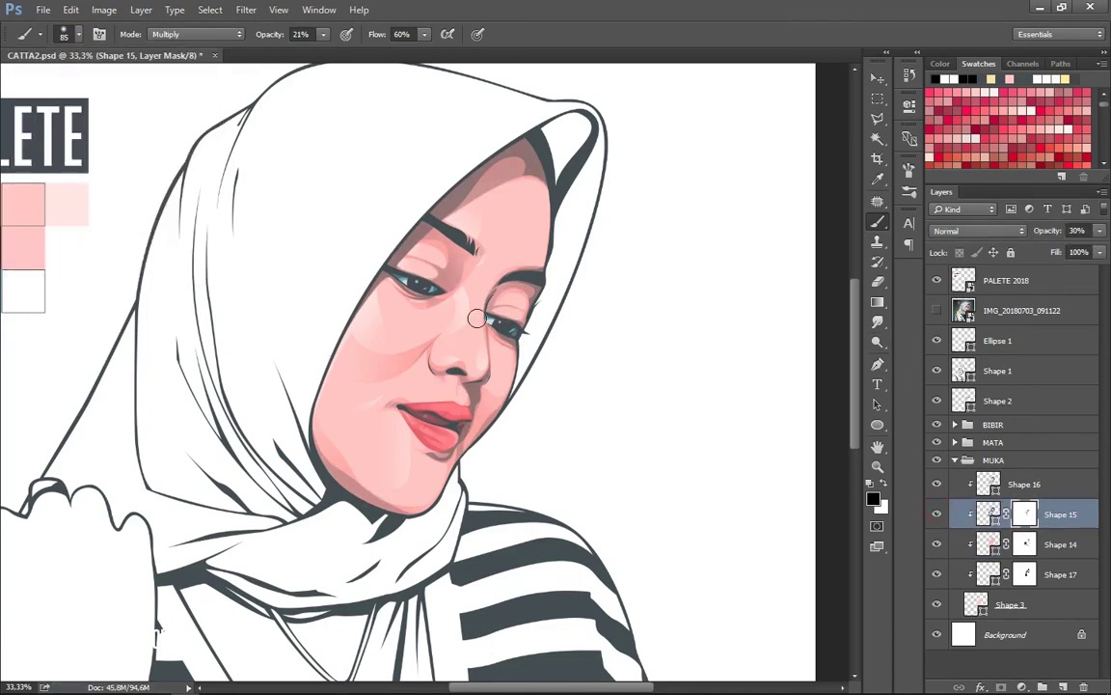
pyautogui.moveTo(522, 302); pyautogui.dragTo(503, 325)
# Add an anchor point above the eye on Shape 16 and give it a layer mask.
pyautogui.hotkey('alt', ']')
pyautogui.press('p')
pyautogui.hotkey('ctrl', '+')
pyautogui.click(472, 174)
pyautogui.click(1022, 687)
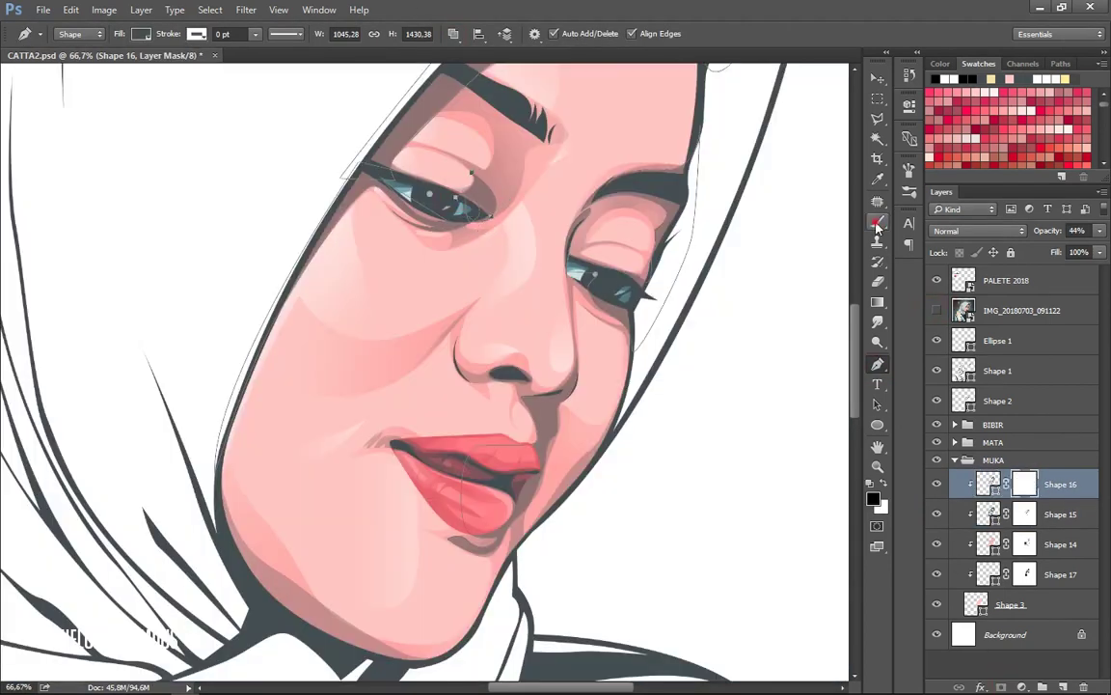
# Fade Shape 16's shading near and below the eyes by brushing its mask.
pyautogui.press('b')
pyautogui.moveTo(471, 166); pyautogui.dragTo(488, 178)
pyautogui.moveTo(488, 234)
pyautogui.mouseDown()
pyautogui.moveTo(475, 254)
pyautogui.moveTo(434, 217)
pyautogui.mouseUp()
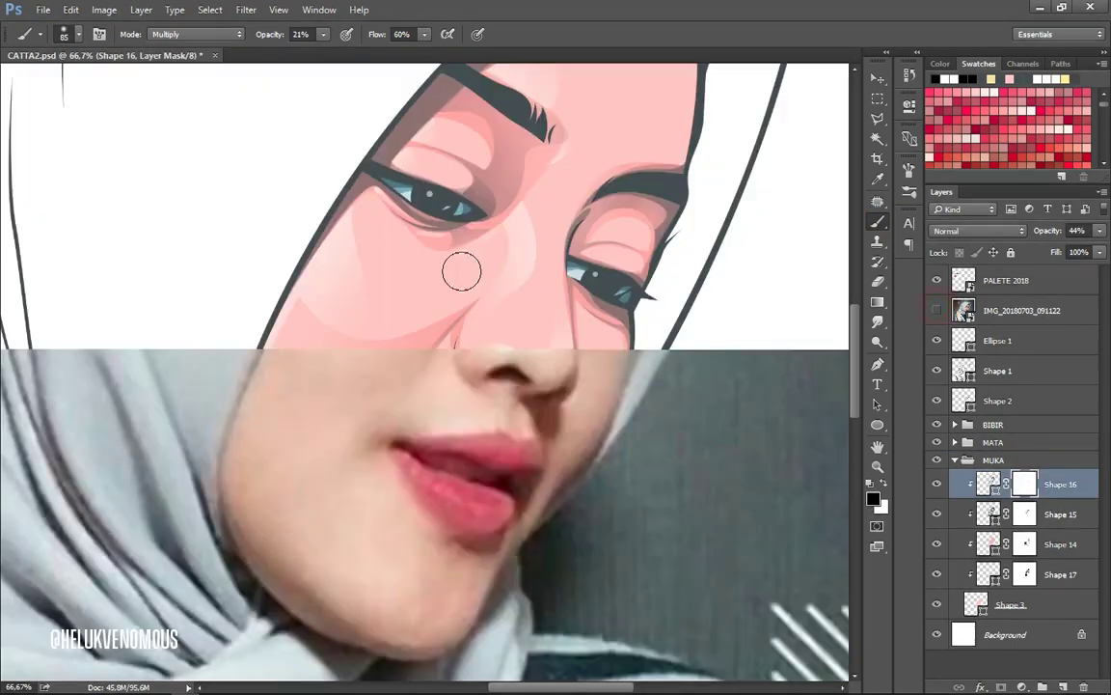
pyautogui.click(352, 212)
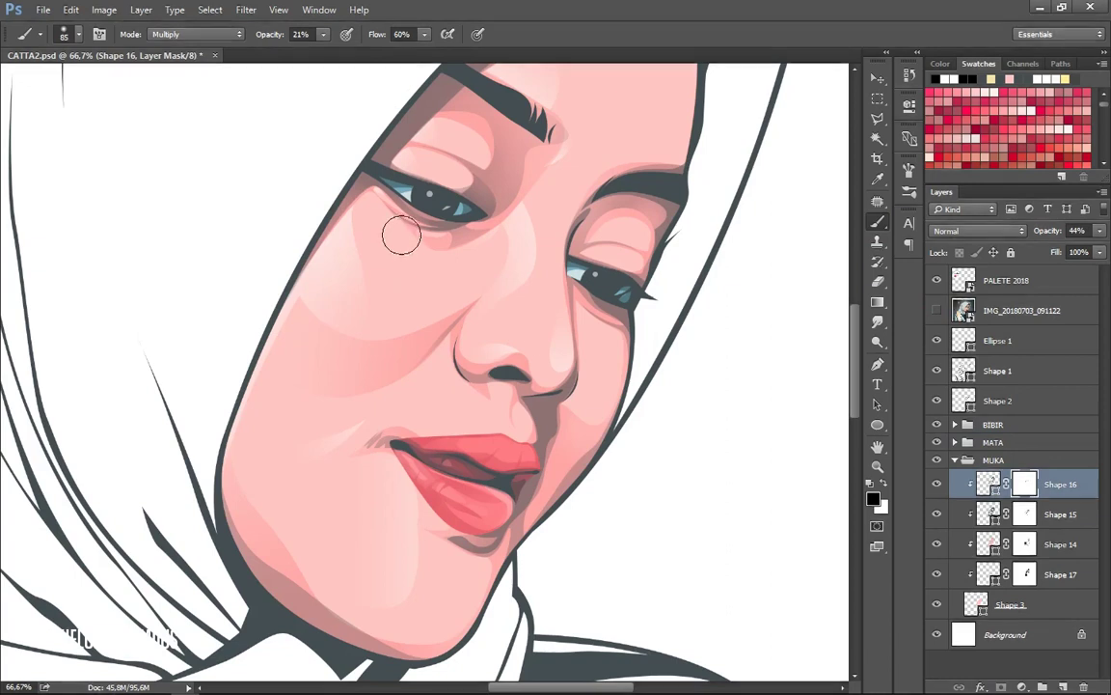
# Review Shape 15's paths and test a chin dab on its mask, then undo it.
pyautogui.click(1025, 513)
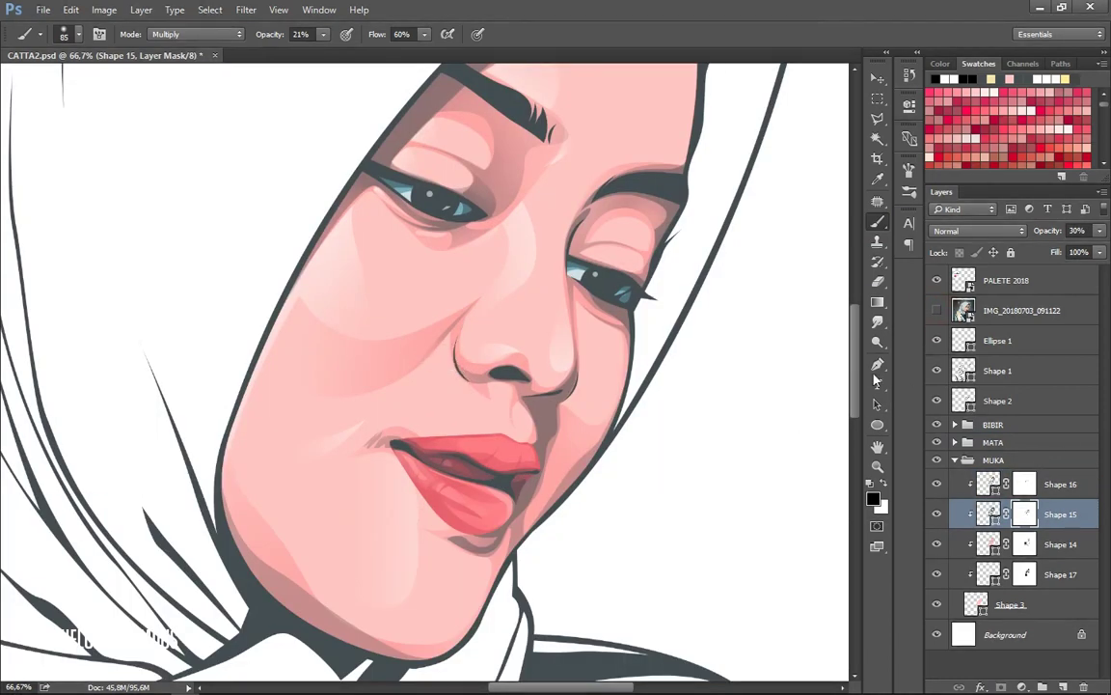
pyautogui.press('p')
pyautogui.click(474, 379)
pyautogui.press('b')
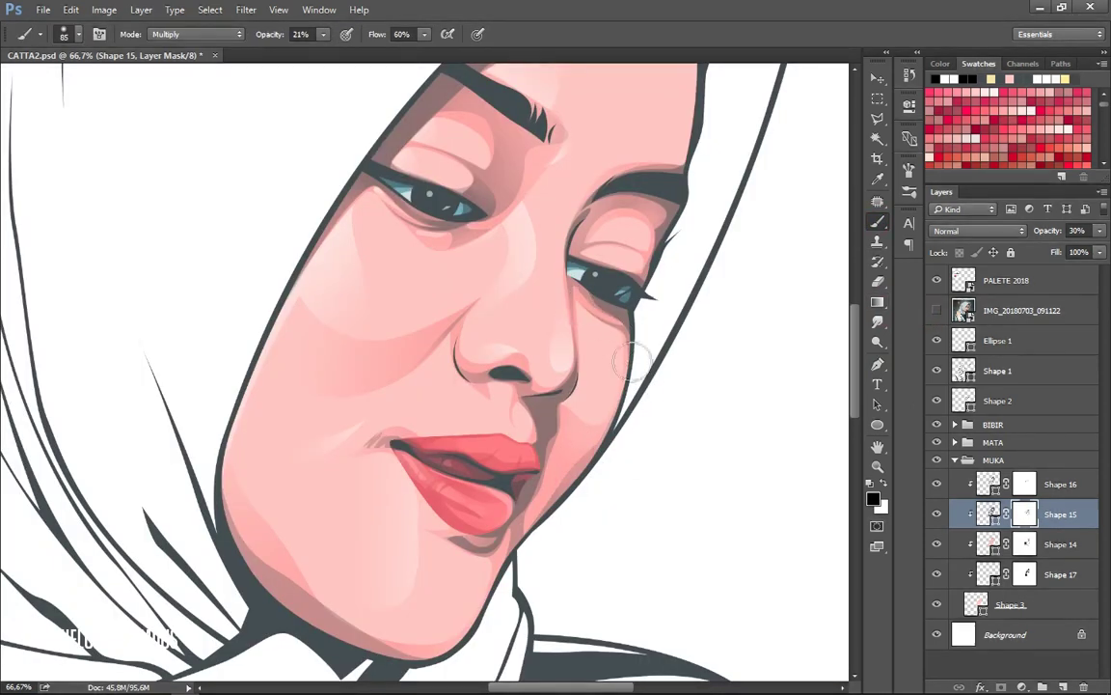
pyautogui.click(937, 309)
pyautogui.click(566, 451)
pyautogui.hotkey('ctrl', 'z')
pyautogui.click(937, 309)
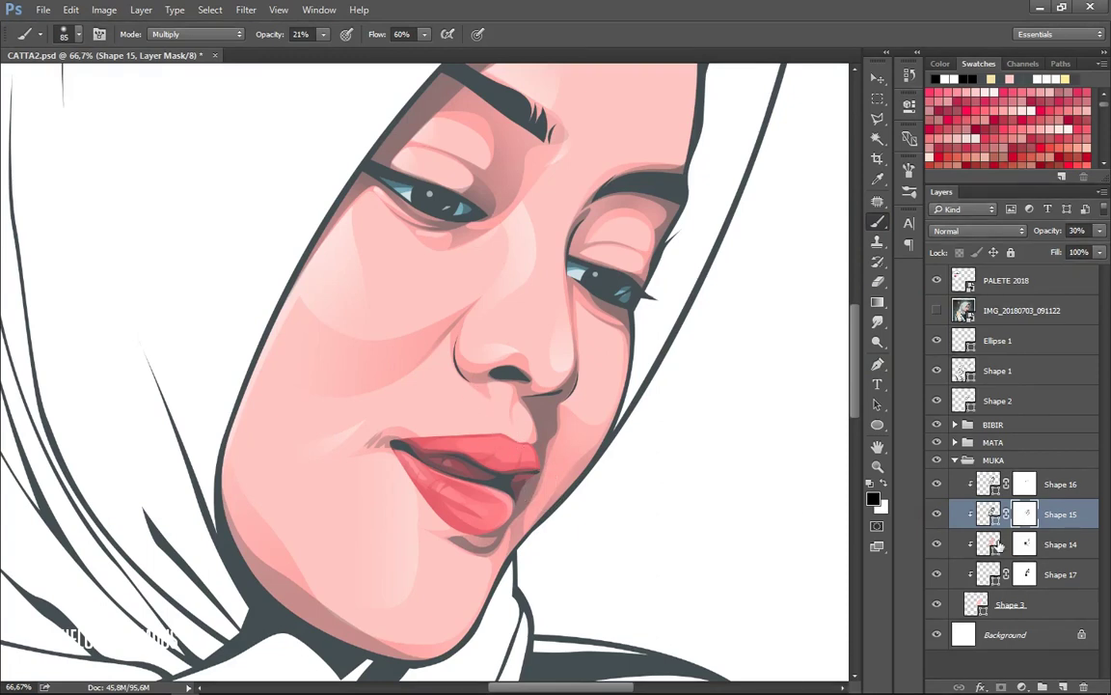
# Erase Shape 16's mask strokes at the lip corner and fade Shape 15's chin shading.
pyautogui.keyDown('ctrl'); pyautogui.click(481, 402); pyautogui.keyUp('ctrl')
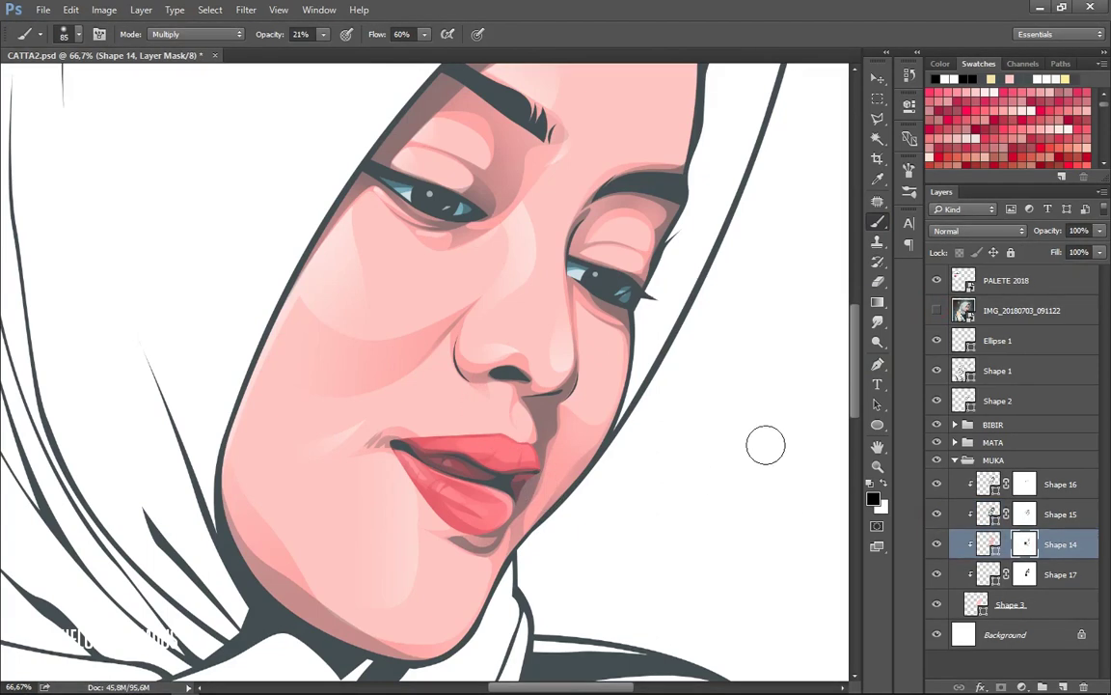
pyautogui.keyDown('ctrl'); pyautogui.click(523, 439); pyautogui.keyUp('ctrl')
pyautogui.click(937, 310)
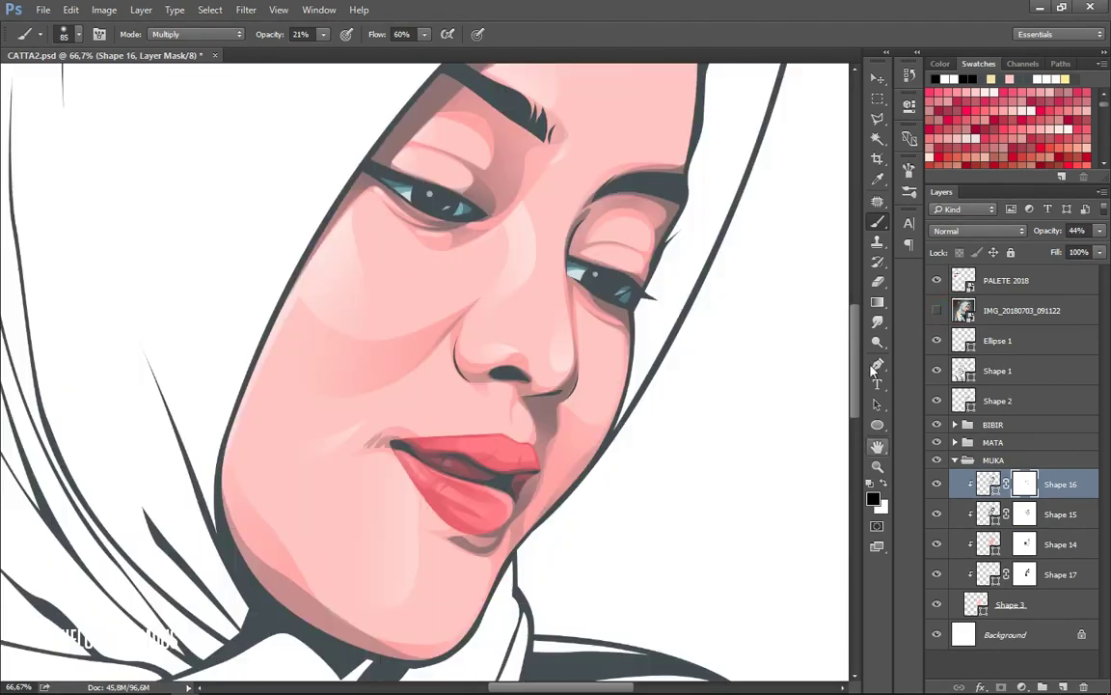
pyautogui.press('e')
pyautogui.click(528, 477)
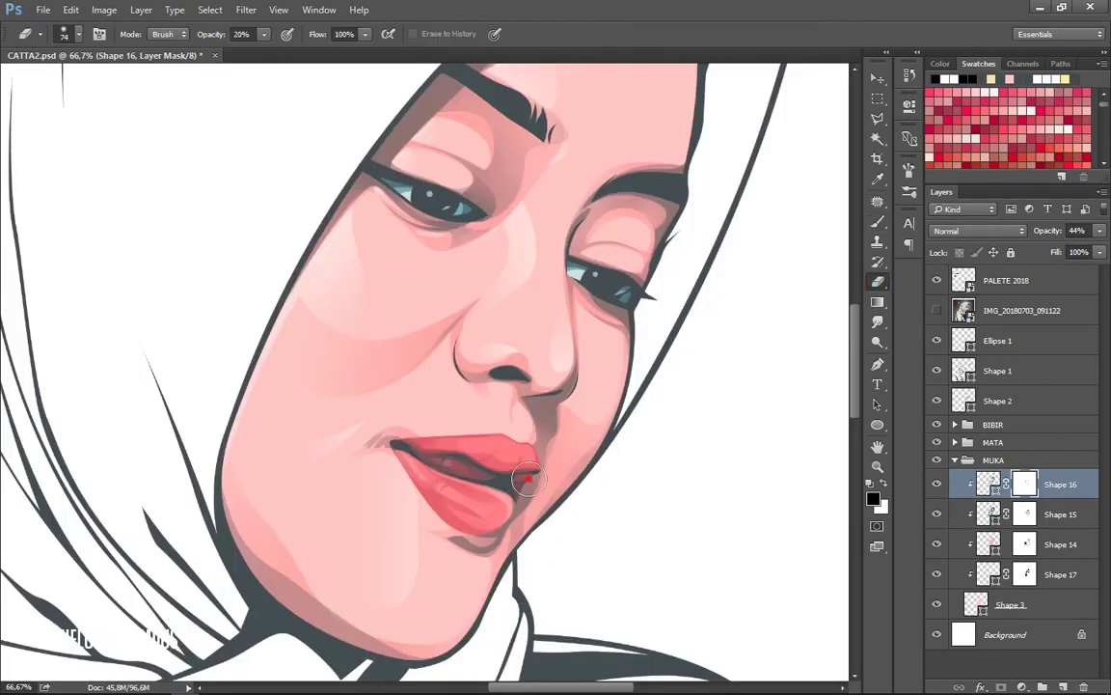
pyautogui.press('b')
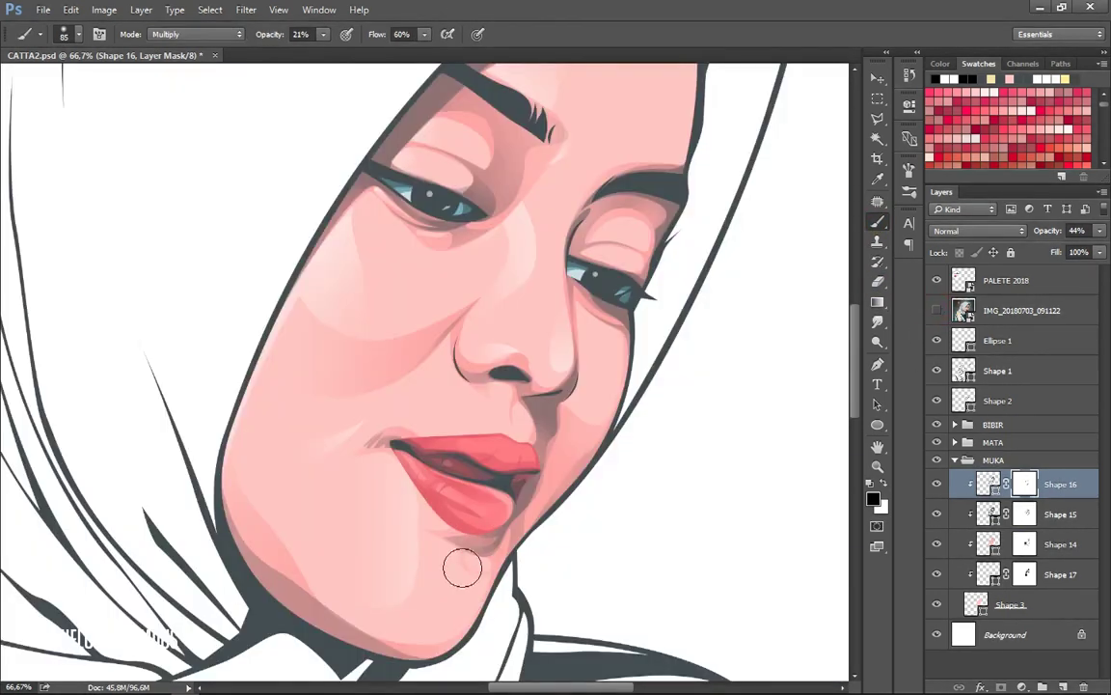
pyautogui.hotkey('alt', '[')
pyautogui.click(476, 571)
pyautogui.click(443, 538)
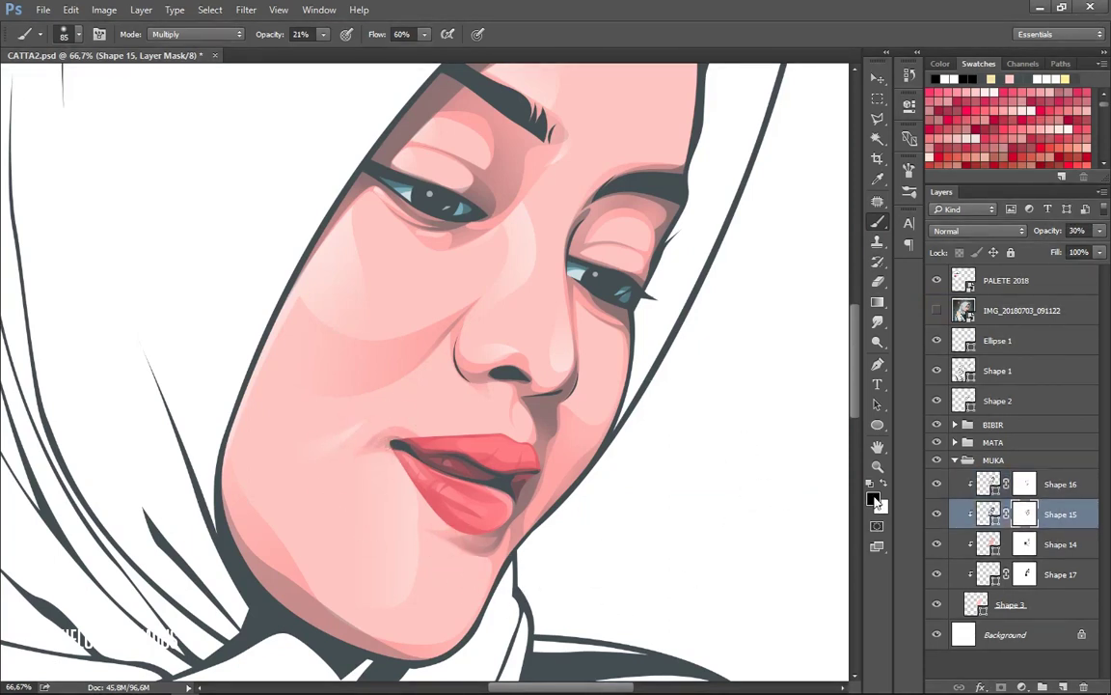
# Draw a highlight above the upper lip into Shape 17 using Combine Shapes.
pyautogui.hotkey('alt', '[')
pyautogui.hotkey('alt', '[')
pyautogui.press('p')
pyautogui.click(937, 310)
pyautogui.click(453, 34)
pyautogui.click(492, 70)
pyautogui.click(413, 439)
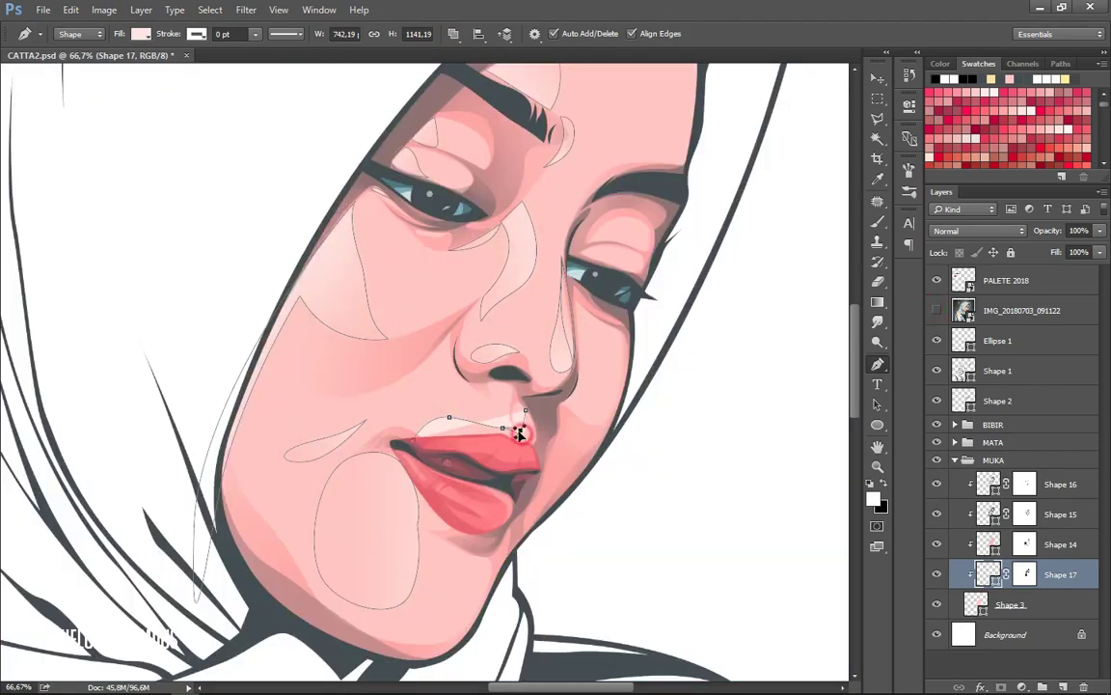
# Paint Shape 17's layer mask to soften the lip highlight.
pyautogui.click(1026, 574)
pyautogui.press('b')
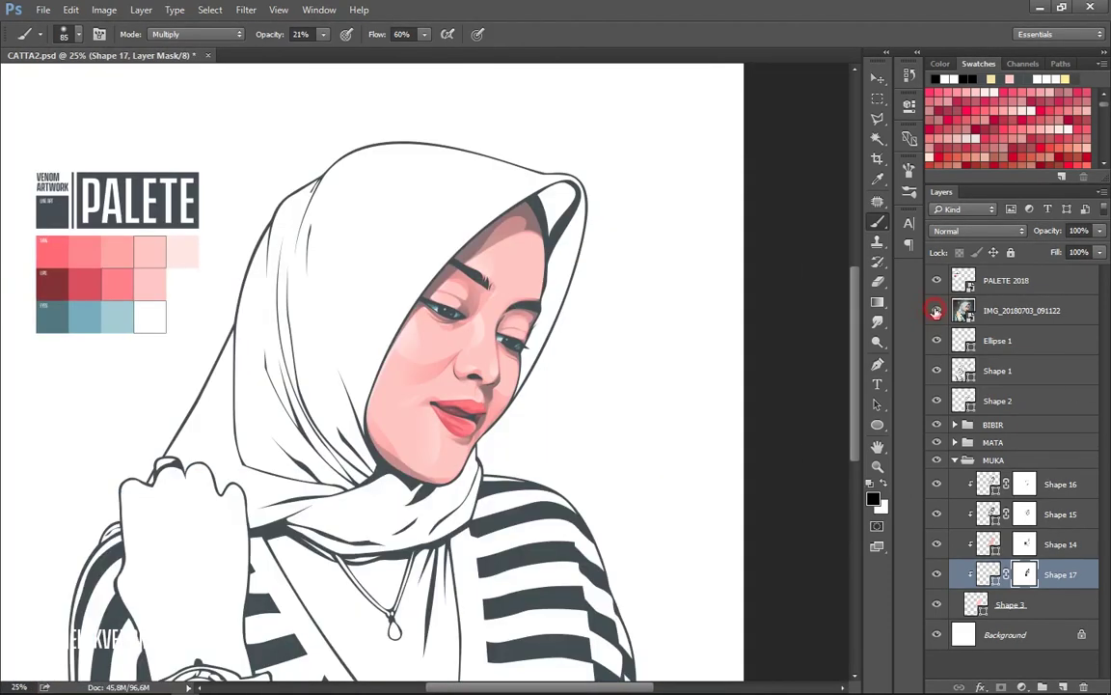
pyautogui.press('p')
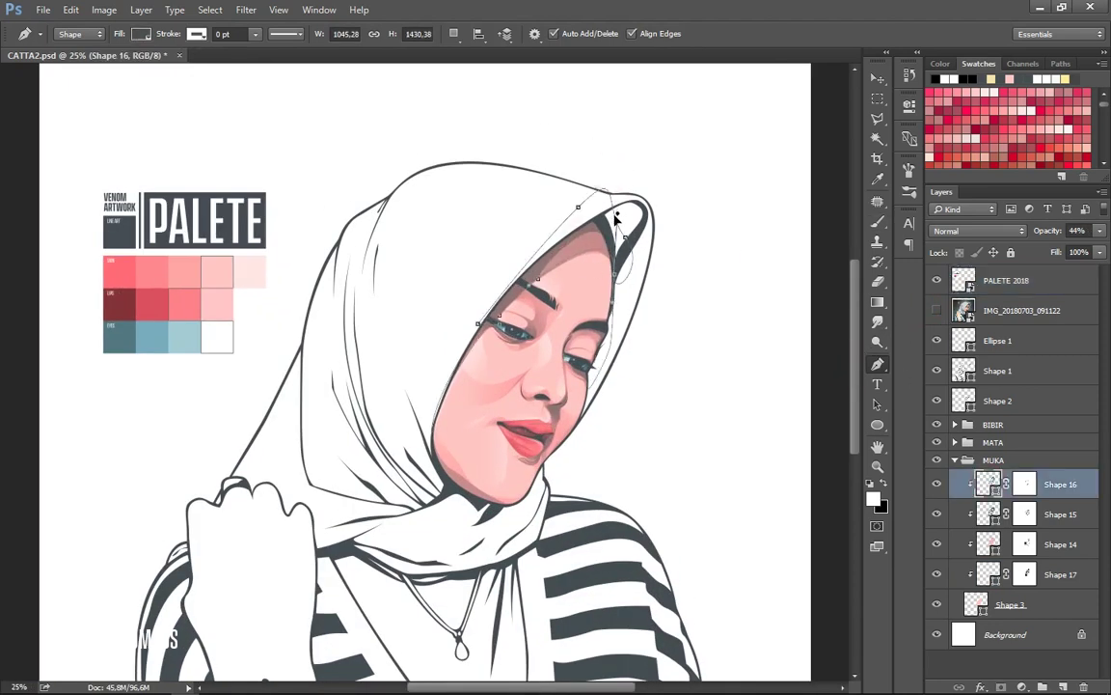
pyautogui.press('b')
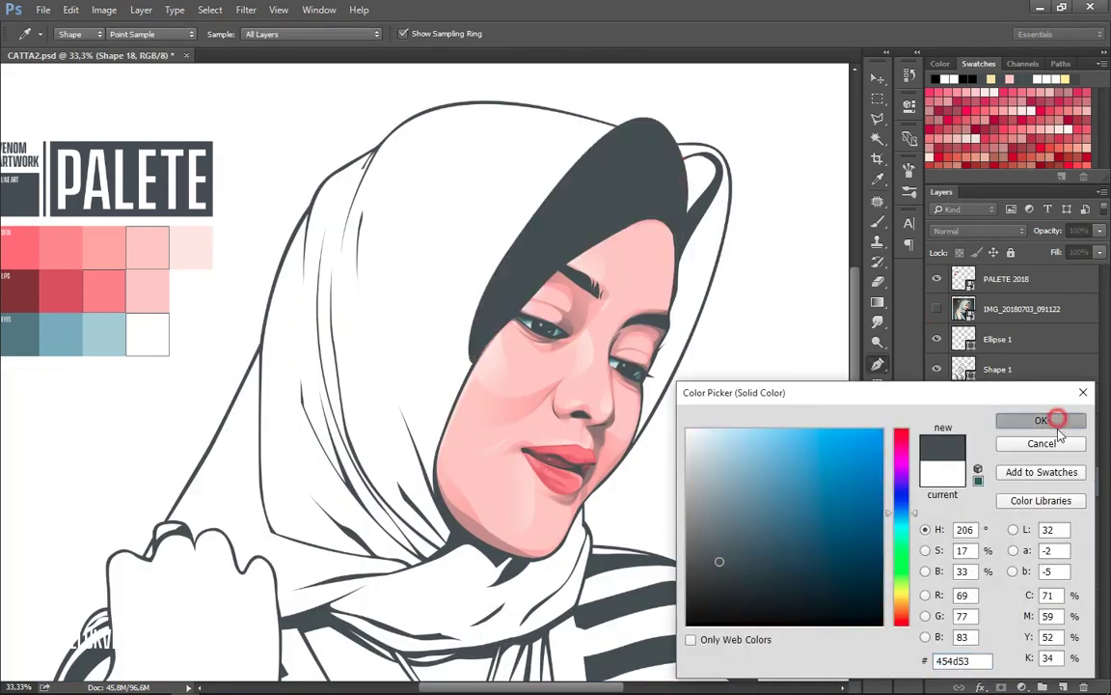
# Fill Shape 18 dark grey 454d53, mask it, and fade it with a black-to-white gradient.
pyautogui.click(1057, 421)
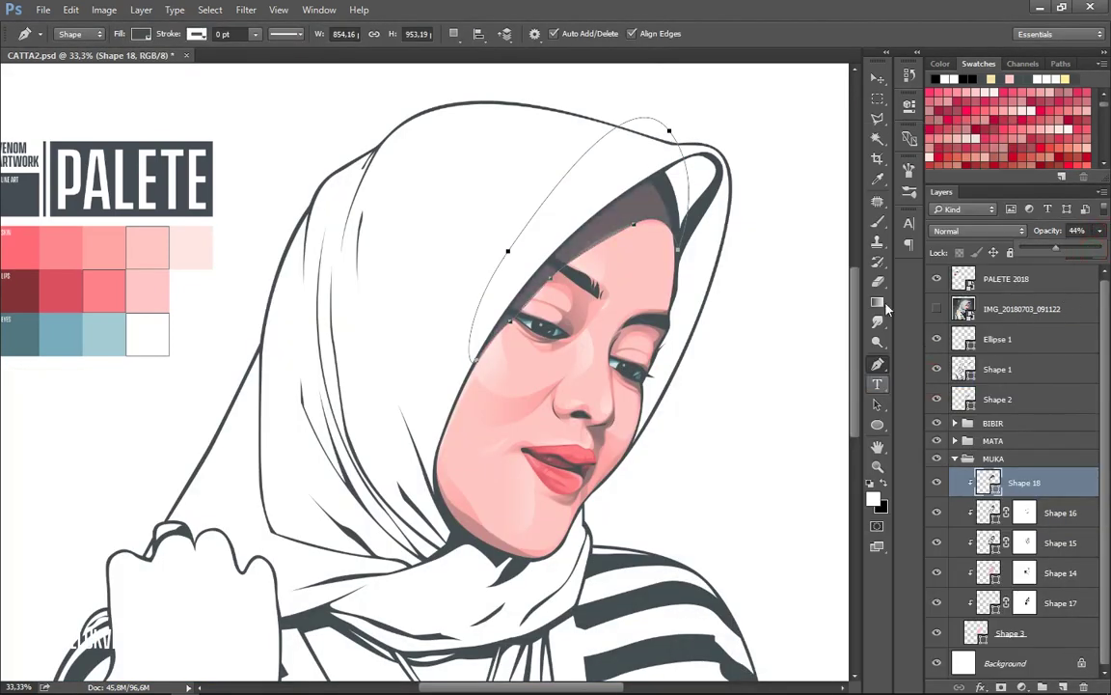
pyautogui.click(878, 302)
pyautogui.click(1000, 687)
pyautogui.moveTo(579, 188); pyautogui.dragTo(493, 319)
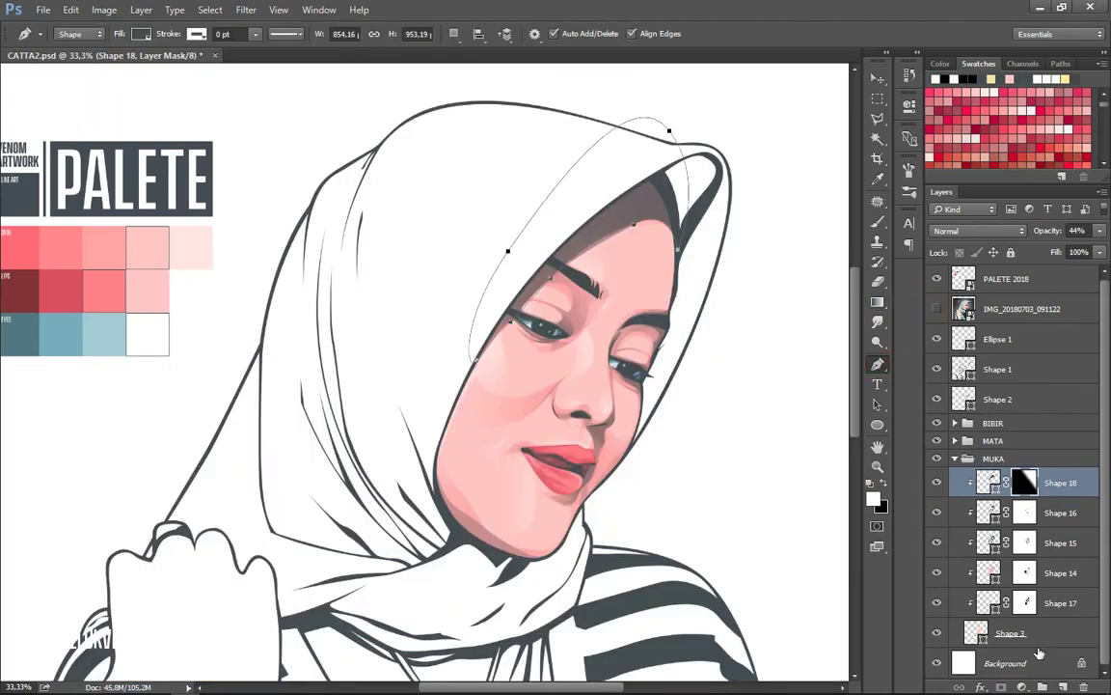
# Clip Shape 19 to the face, mask it, and fade it with a gradient.
pyautogui.rightClick(1022, 459)
pyautogui.click(930, 429)
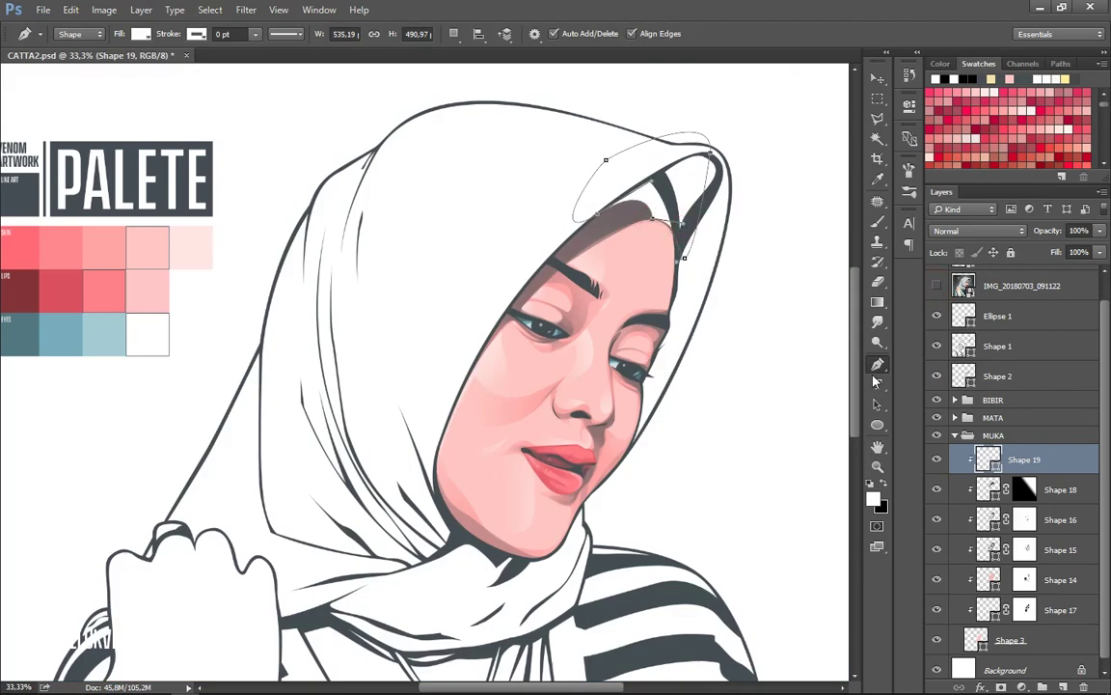
pyautogui.click(1002, 686)
pyautogui.press('g')
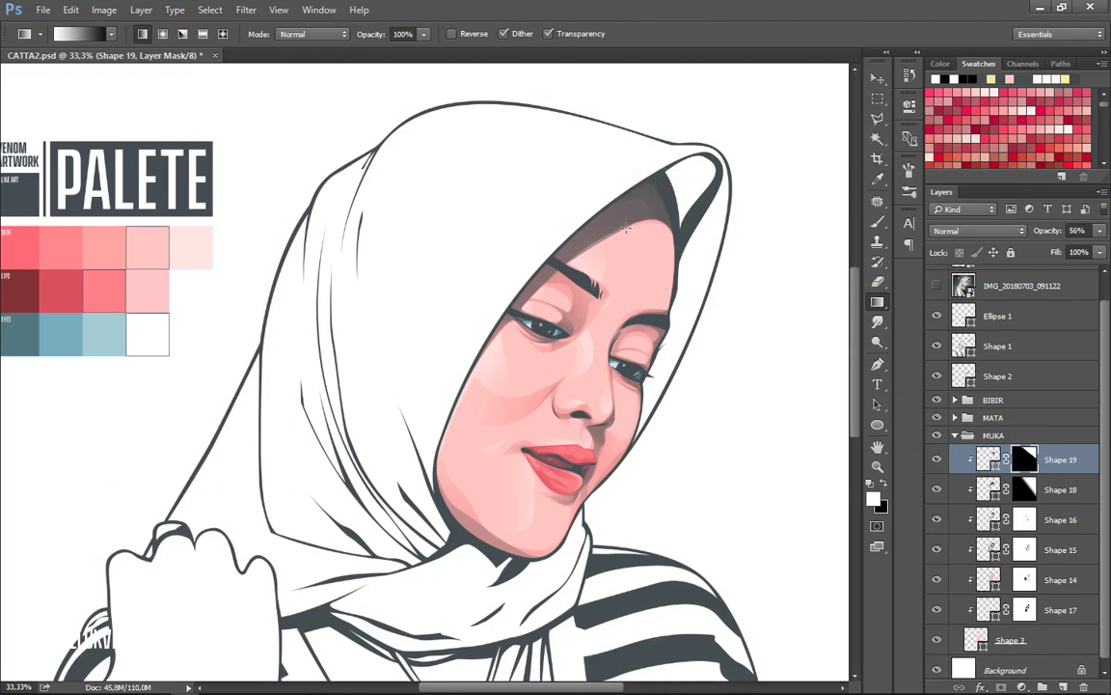
pyautogui.hotkey('ctrl', '-')
pyautogui.press('p')
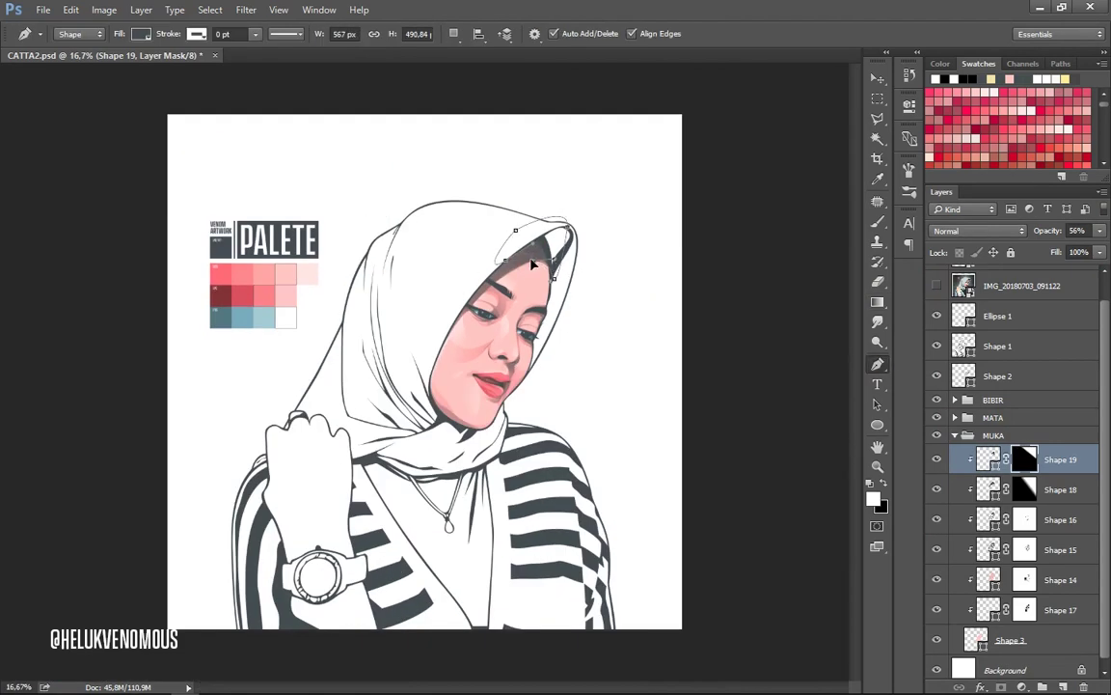
pyautogui.press('g')
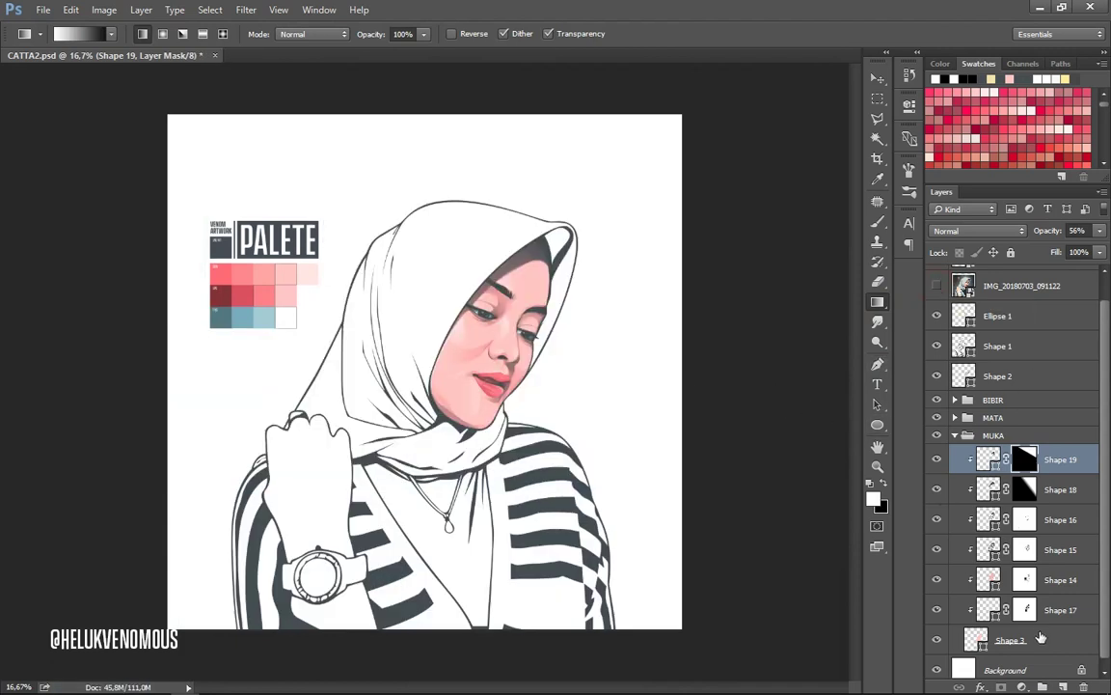
# Select Shape 17, compare with the reference photo, and zoom in on the face.
pyautogui.click(1060, 610)
pyautogui.click(1100, 231)
pyautogui.click(937, 286)
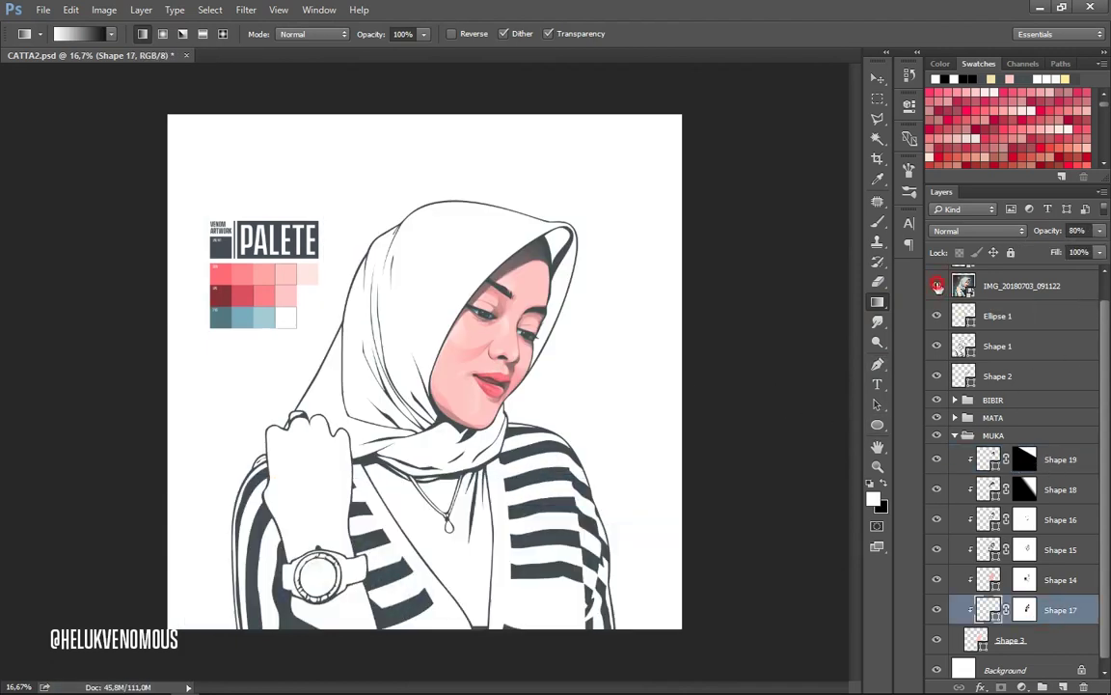
pyautogui.hotkey('ctrl', '+')
pyautogui.hotkey('ctrl', '+')
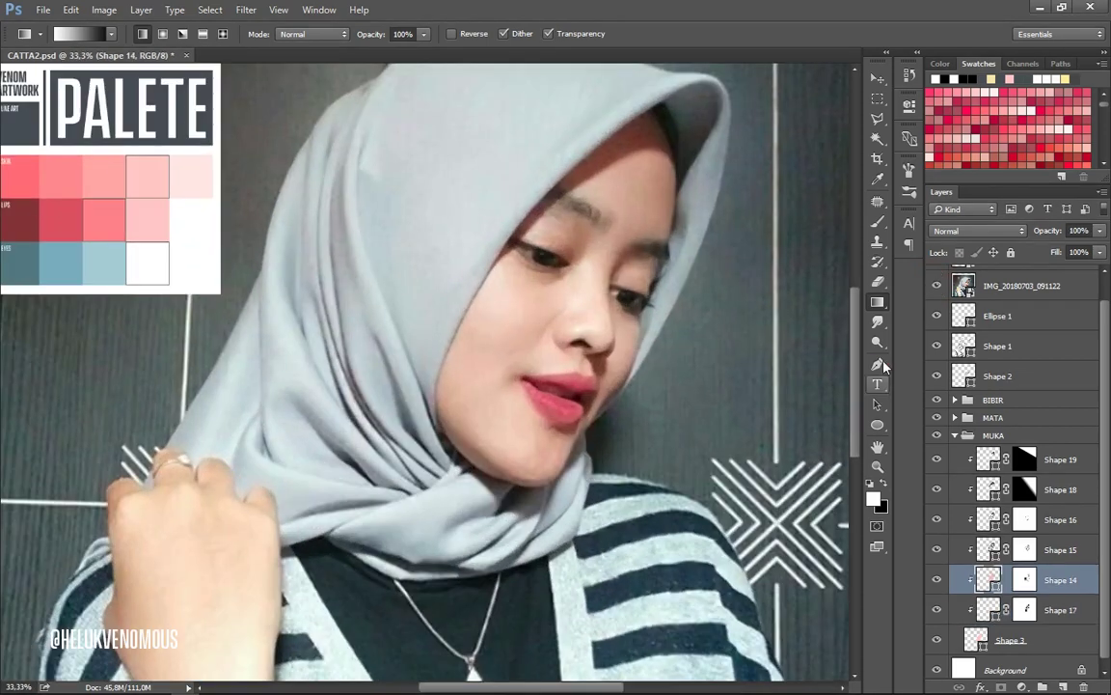
pyautogui.hotkey('alt', ']')
pyautogui.press('p')
pyautogui.click(937, 285)
pyautogui.hotkey('ctrl', '-')
pyautogui.click(1024, 549)
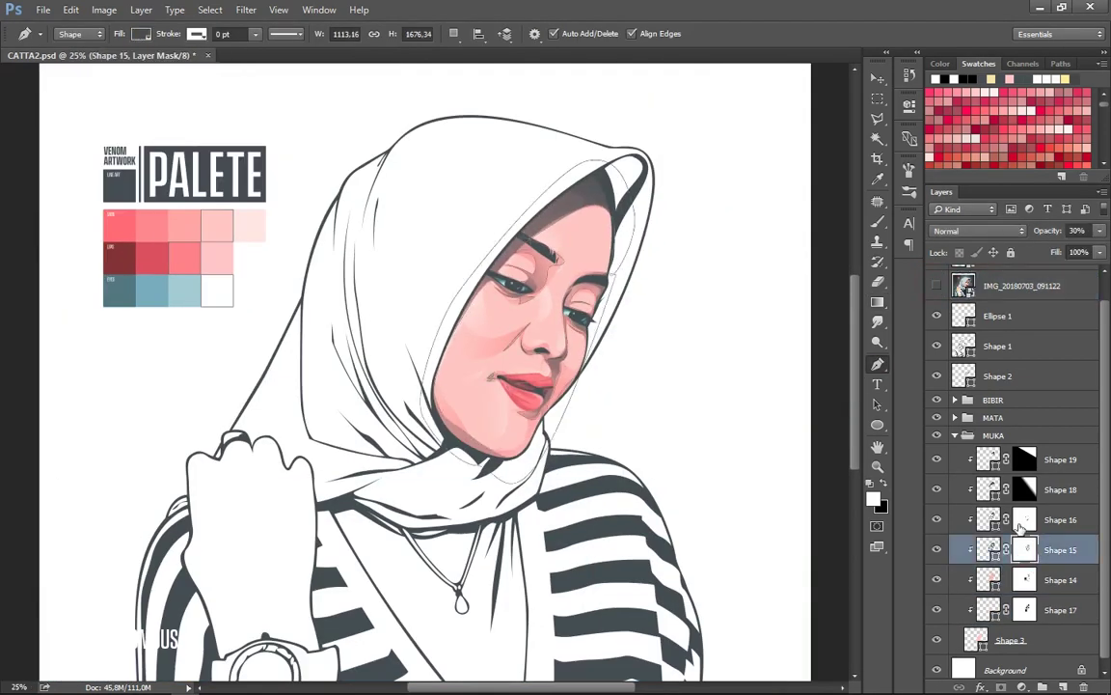
pyautogui.press('b')
# Zoom into the chin, compare against the reference, and check the brush presets.
pyautogui.hotkey('ctrl', '+')
pyautogui.press('p')
pyautogui.hotkey('ctrl', ',')
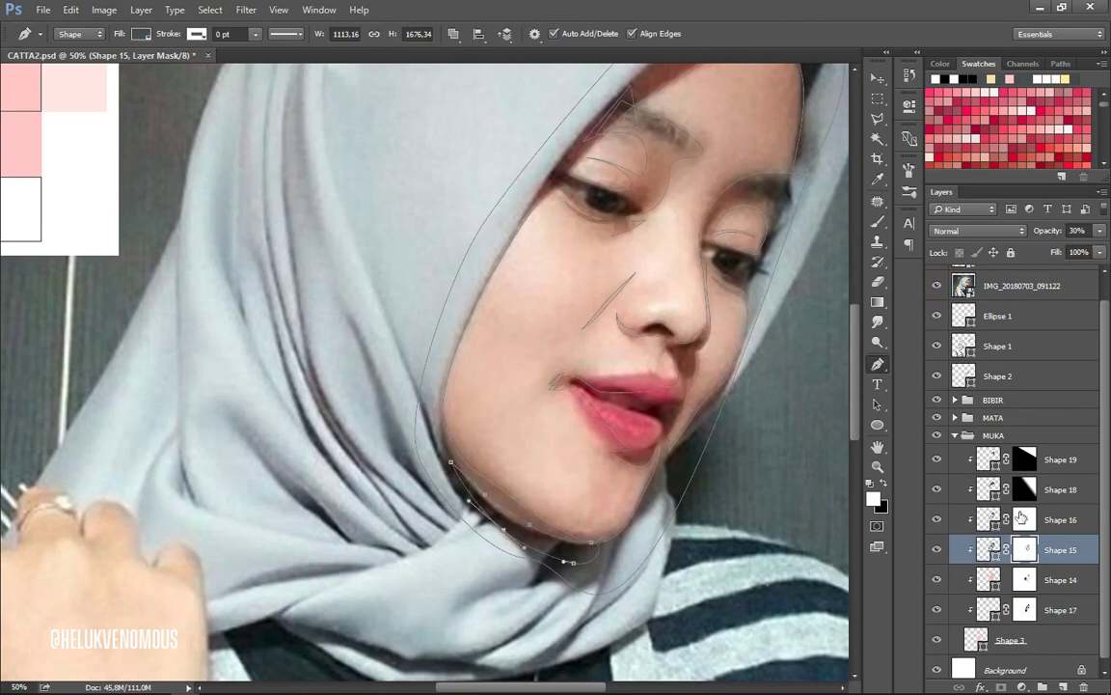
pyautogui.hotkey('ctrl', ',')
pyautogui.press('b')
pyautogui.press('p')
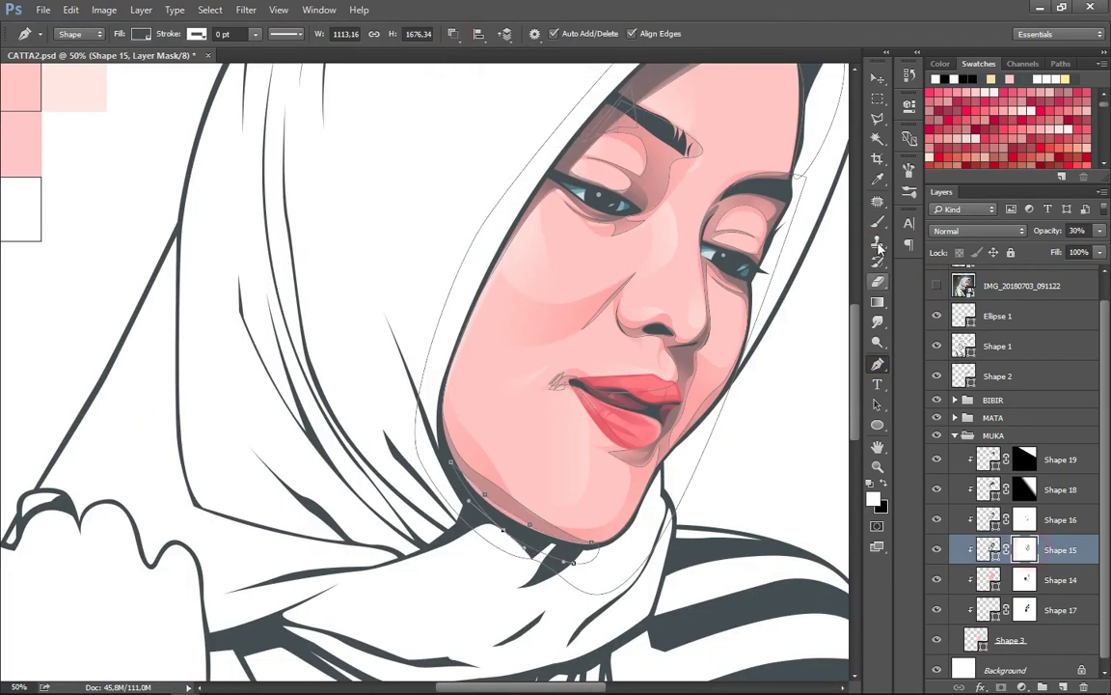
pyautogui.press('b')
pyautogui.click(72, 34)
pyautogui.hotkey('ctrl', ',')
pyautogui.hotkey('ctrl', ',')
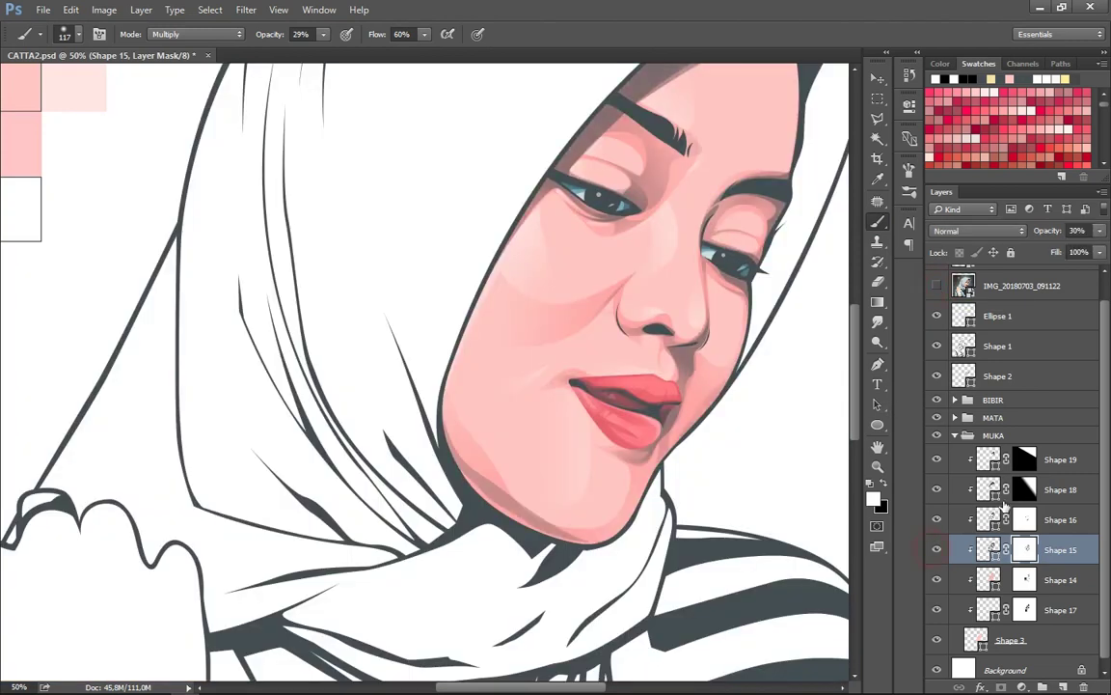
# With black foreground, paint Shape 15's mask to hide the pink chin shading.
pyautogui.click(1025, 519)
pyautogui.click(886, 487)
pyautogui.click(1031, 606)
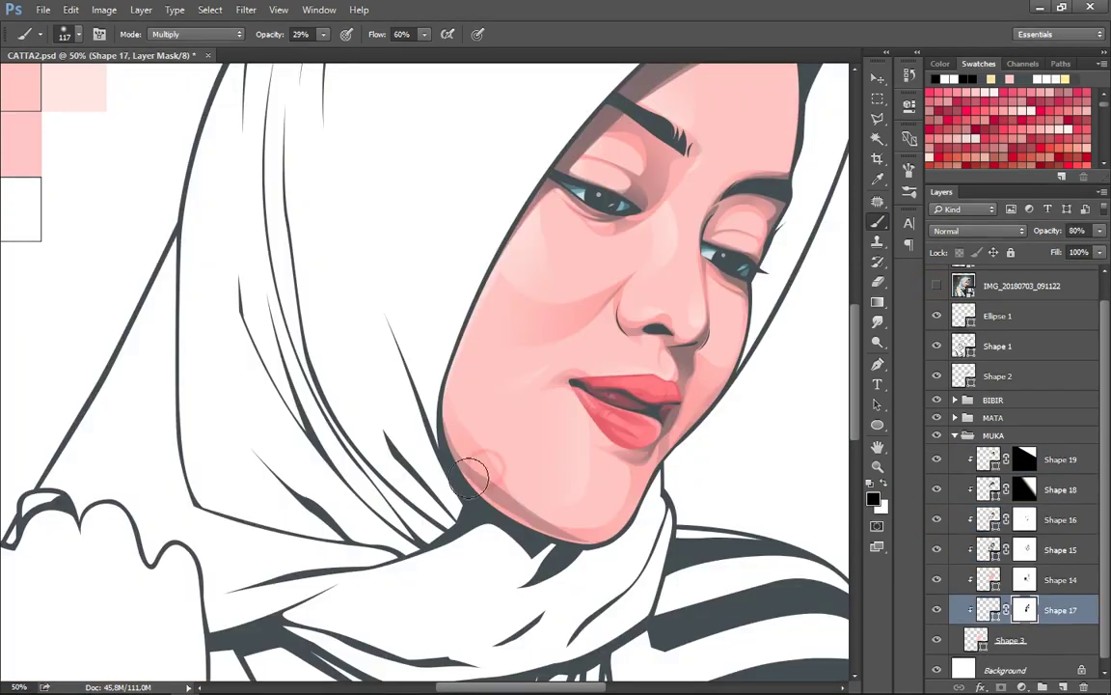
pyautogui.click(1023, 572)
pyautogui.click(1024, 549)
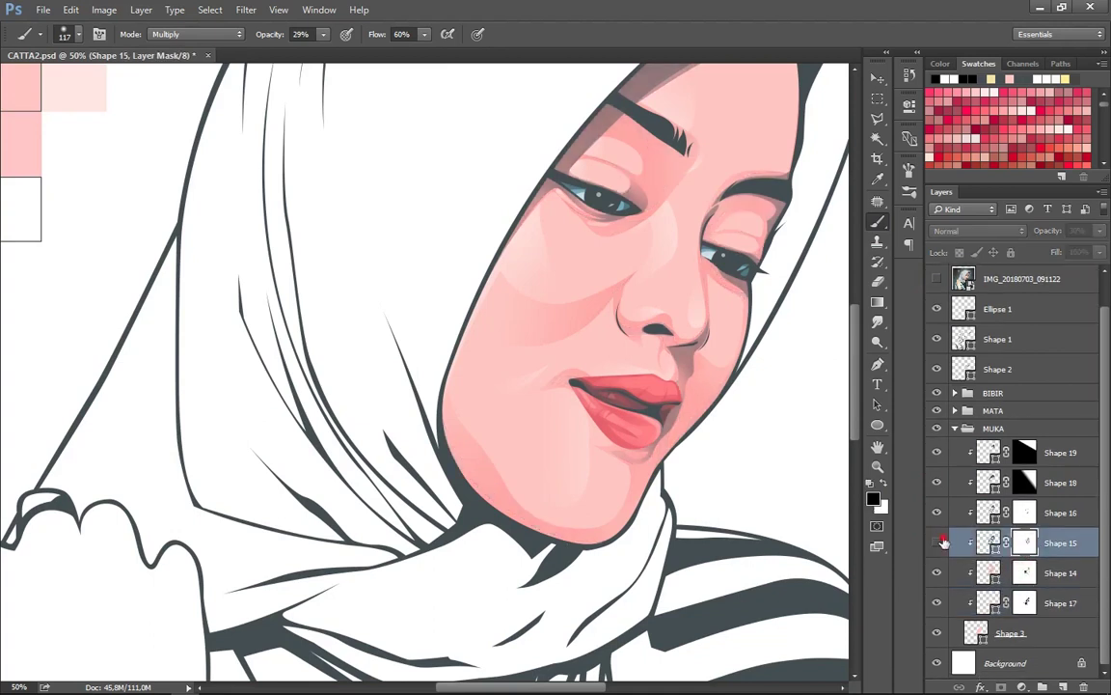
pyautogui.moveTo(553, 513); pyautogui.dragTo(607, 554)
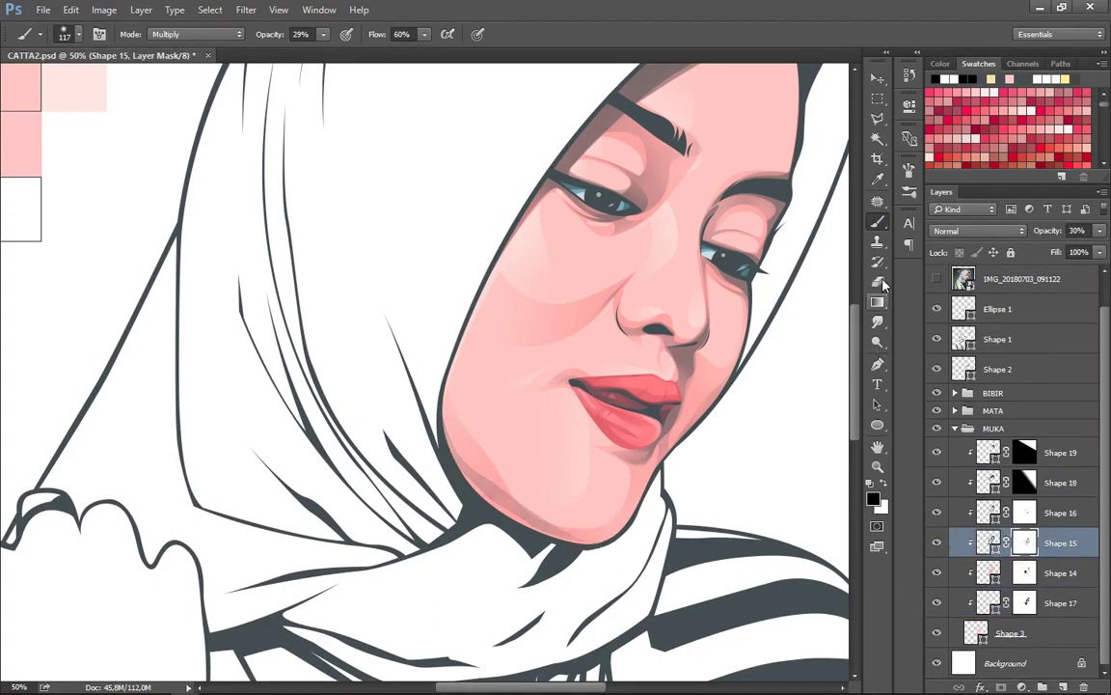
pyautogui.hotkey('ctrl', '-')
pyautogui.hotkey('ctrl', '-')
pyautogui.hotkey('ctrl', '-')
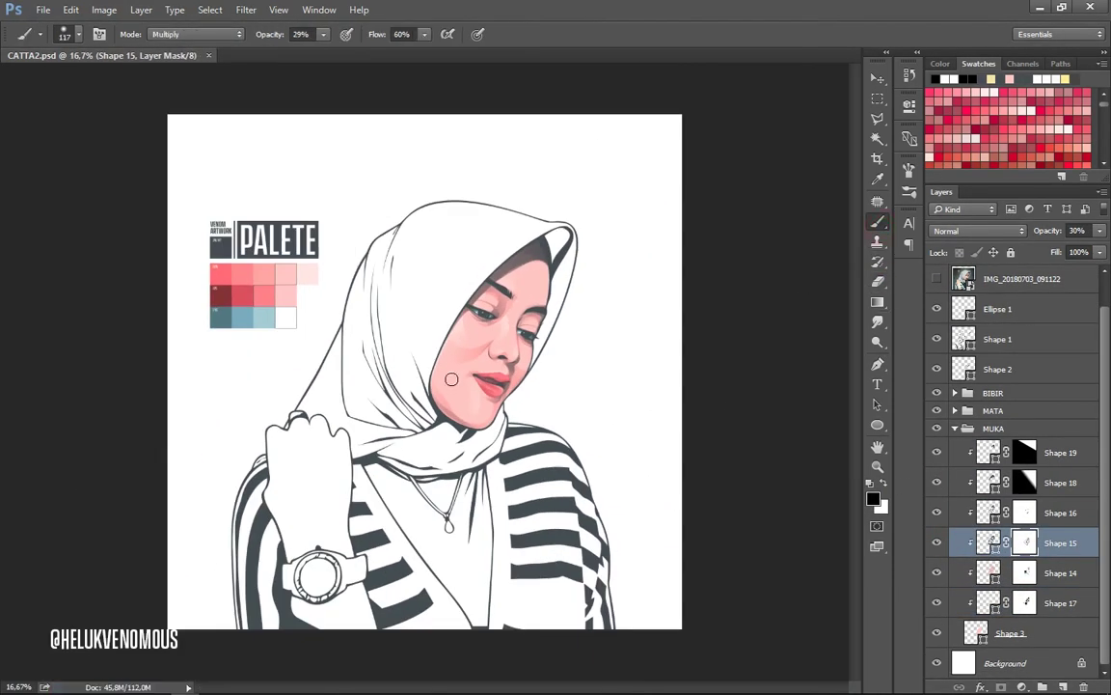
pyautogui.click(934, 280)
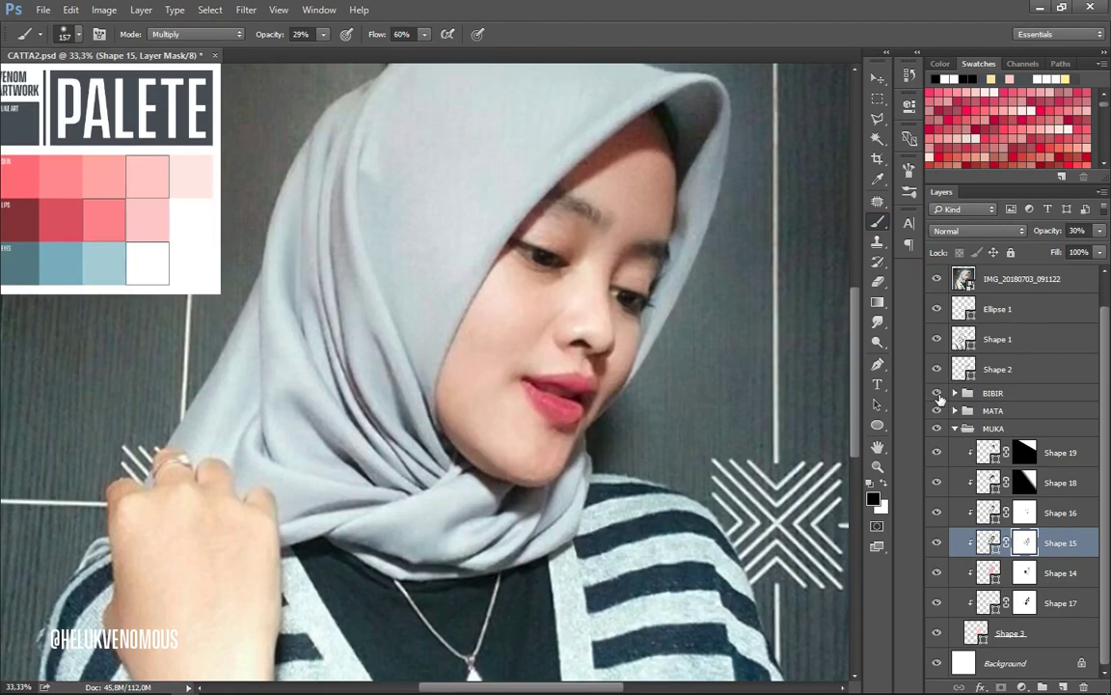
# Trace Shape 20 over the nose and fill it light pink fde7e4.
pyautogui.click(578, 325)
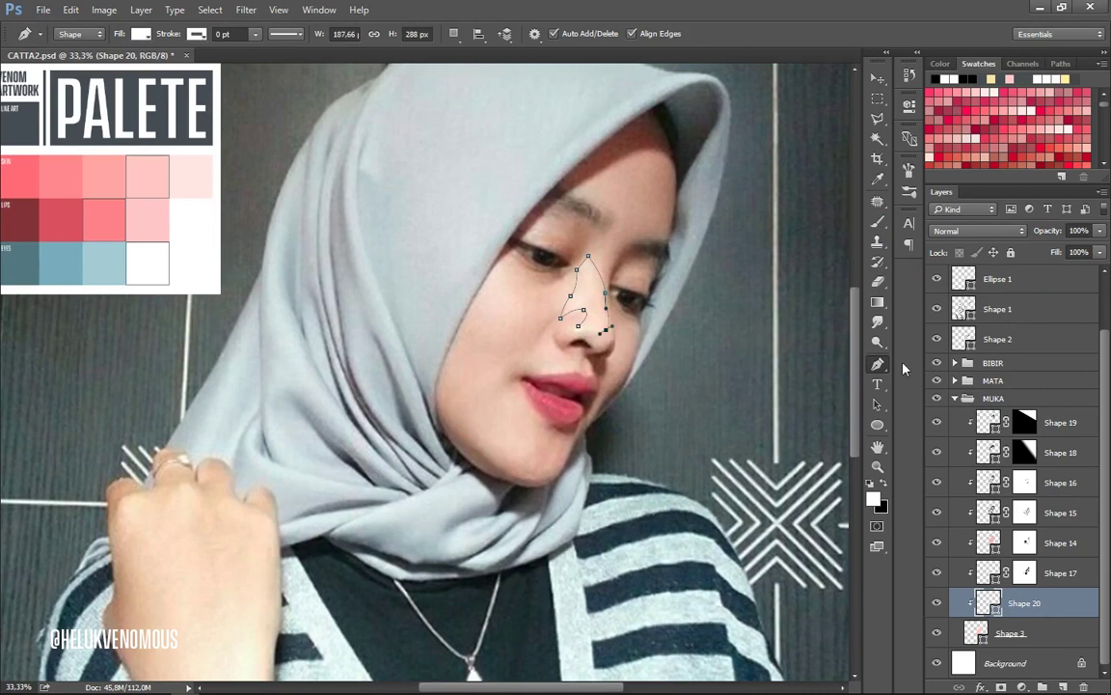
pyautogui.click(578, 325)
pyautogui.scroll(2, 1023, 435)
pyautogui.click(936, 309)
pyautogui.doubleClick(988, 664)
pyautogui.click(1039, 419)
# Mask the nose highlight and brush part of it away for a soft look.
pyautogui.click(1022, 687)
pyautogui.press('b')
pyautogui.click(565, 280)
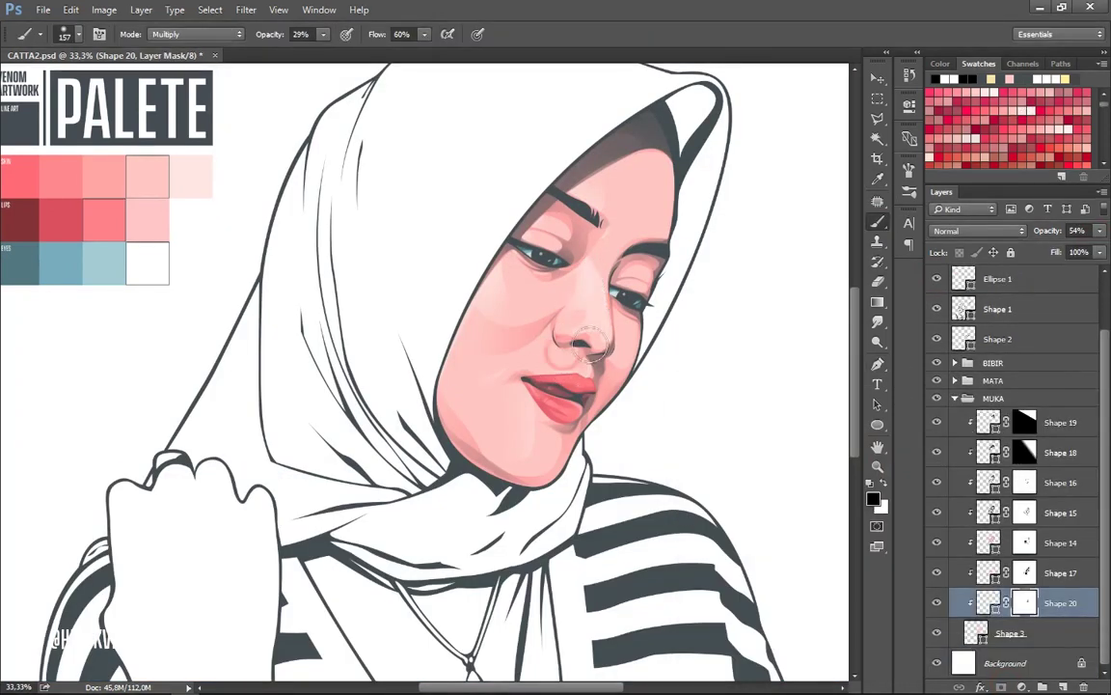
pyautogui.scroll(2, 964, 405)
pyautogui.click(937, 310)
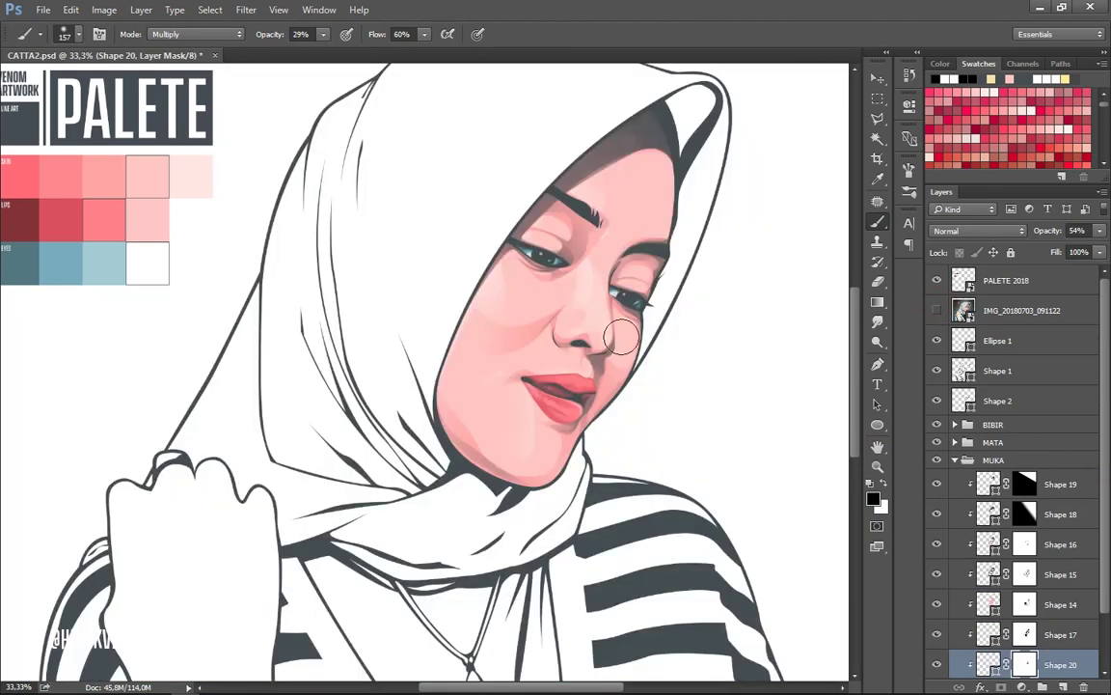
pyautogui.press('p')
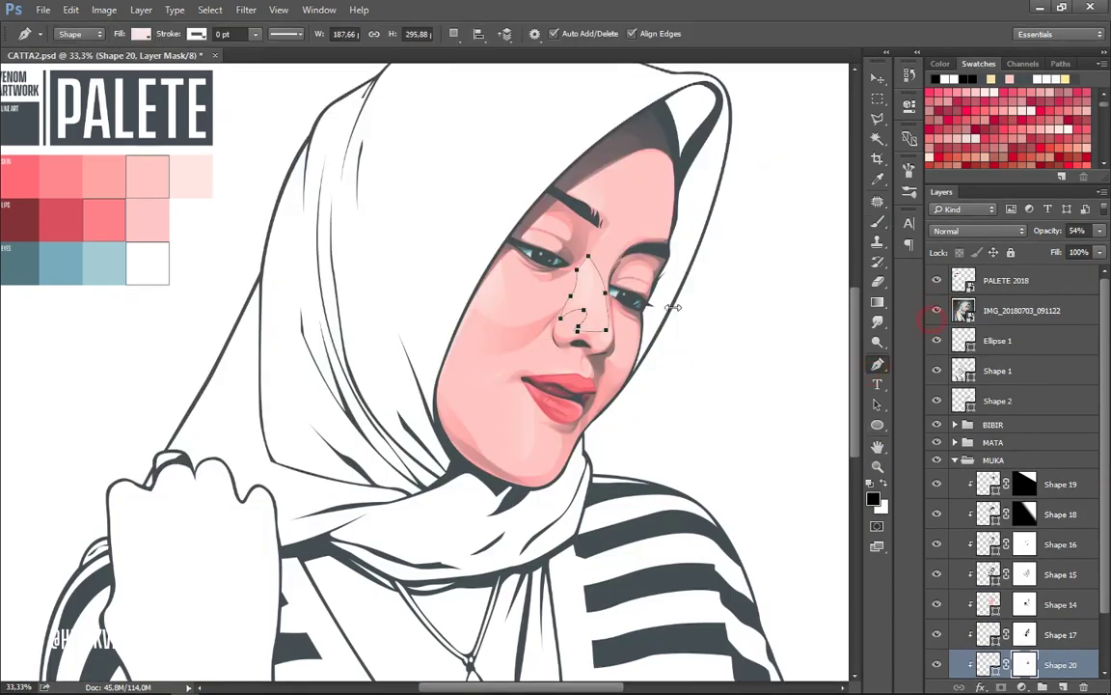
pyautogui.click(937, 310)
pyautogui.click(937, 309)
# Set the nose highlight to 60% opacity and collapse the MUKA group.
pyautogui.hotkey('ctrl', '-')
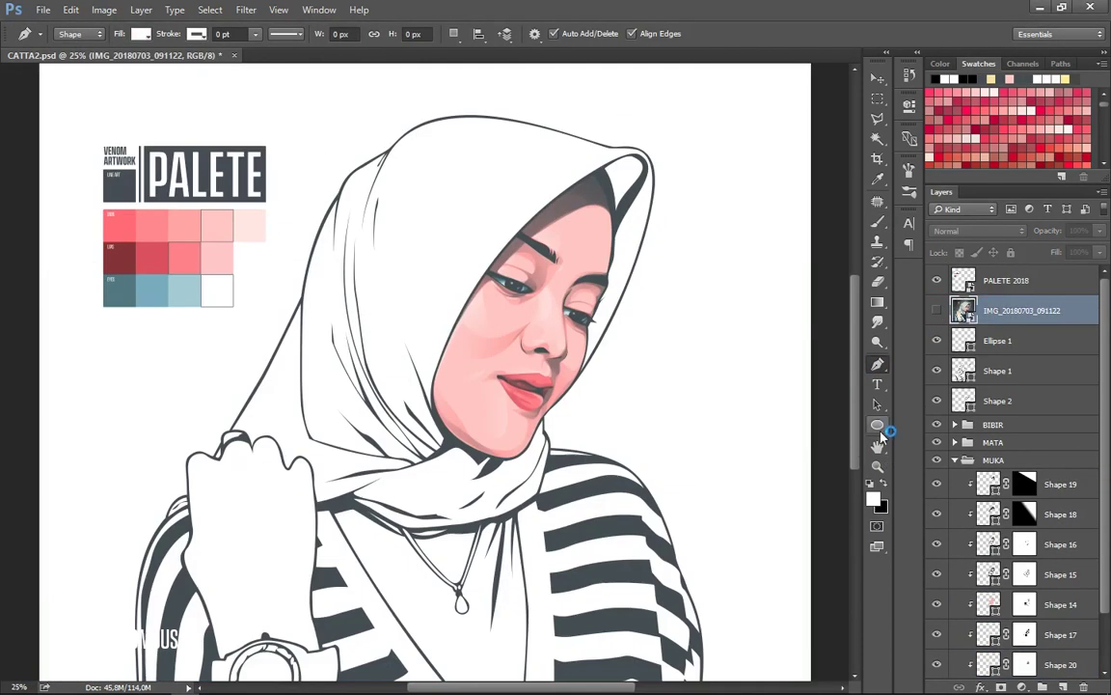
pyautogui.scroll(-1, 1013, 434)
pyautogui.moveTo(1100, 230); pyautogui.dragTo(1068, 250)
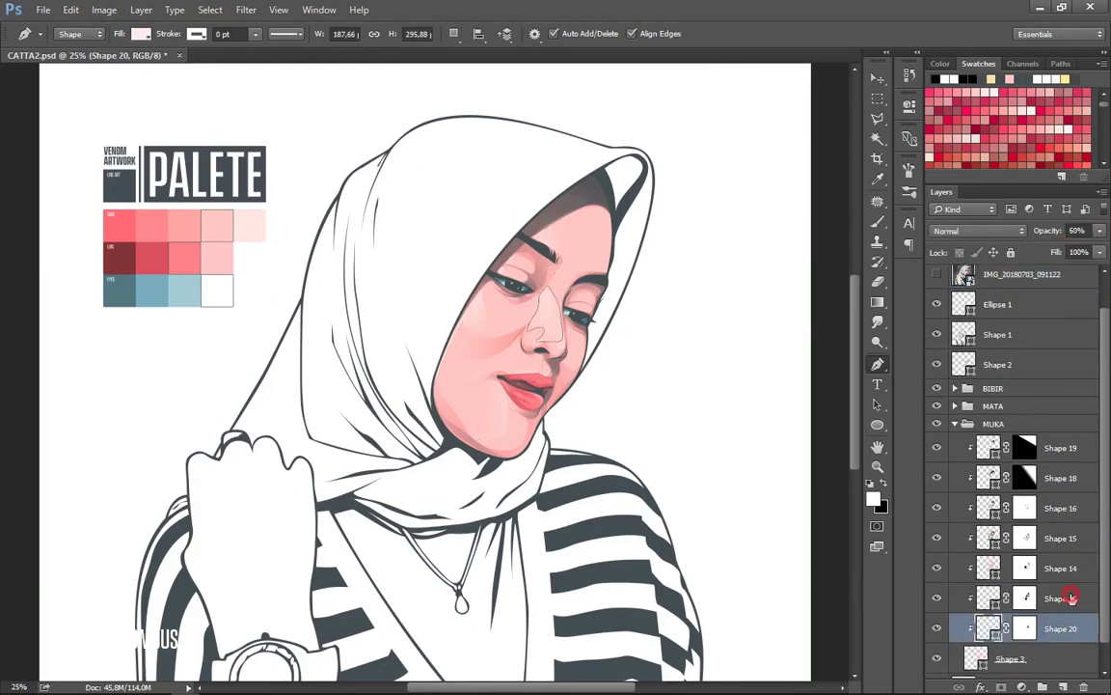
pyautogui.click(955, 424)
pyautogui.hotkey('ctrl', '-')
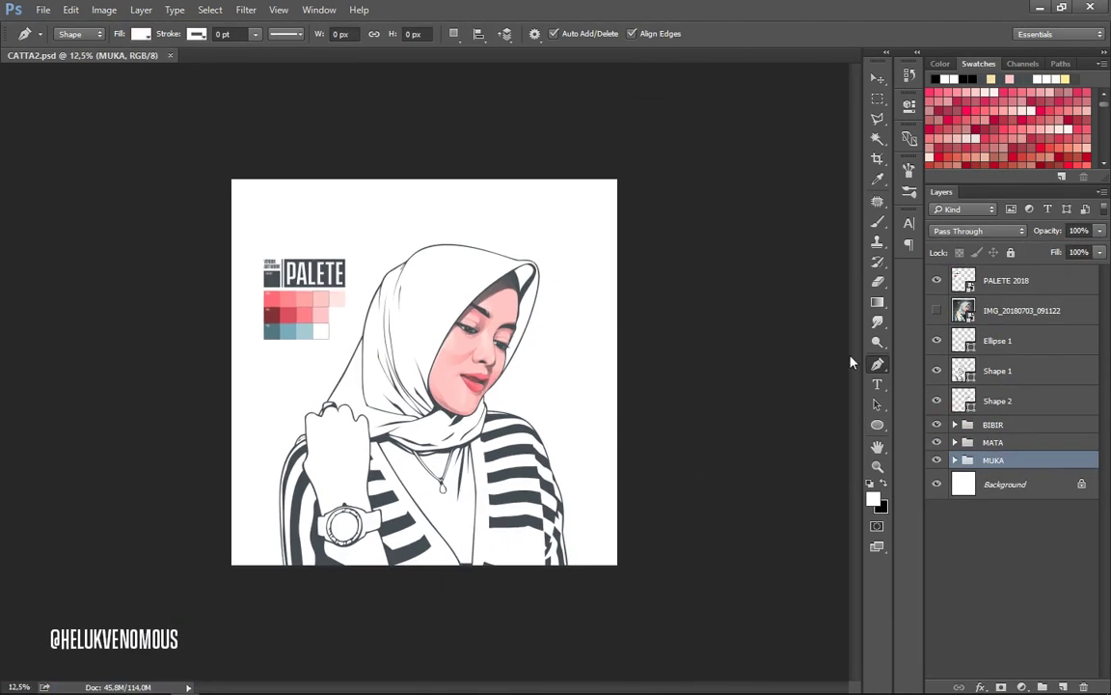
# Expand MUKA, target Shape 14's mask, and compare with the reference photo.
pyautogui.click(956, 459)
pyautogui.click(1025, 604)
pyautogui.click(878, 221)
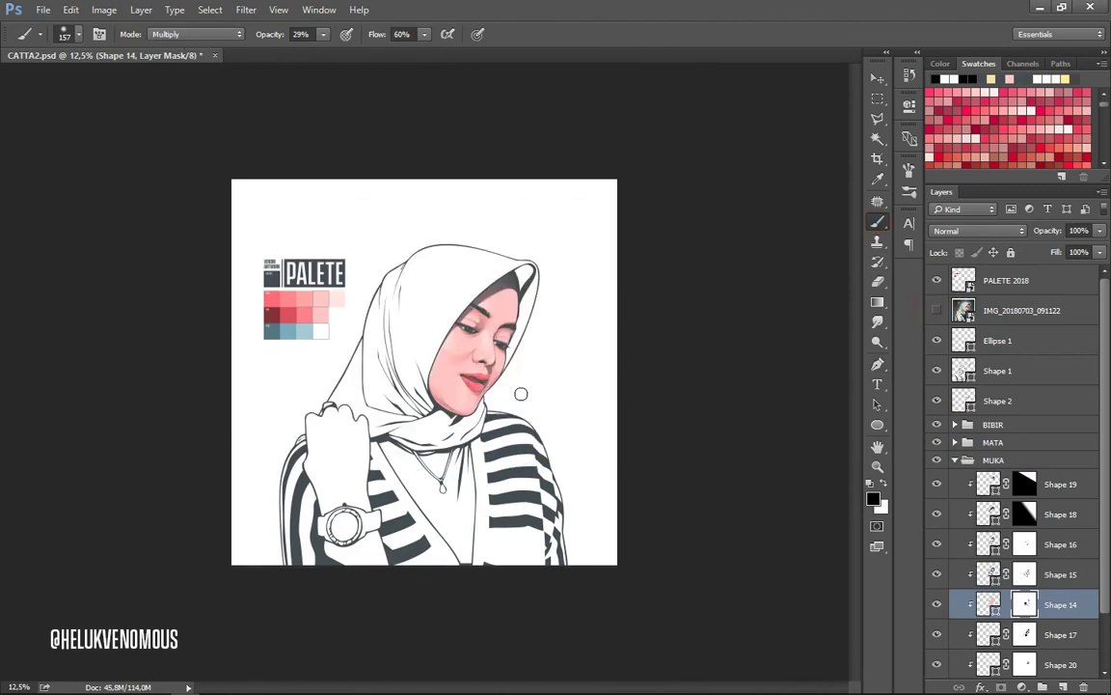
pyautogui.doubleClick(936, 309)
pyautogui.click(936, 310)
pyautogui.click(936, 309)
# Collapse MUKA and add a layer mask to Shape 2.
pyautogui.click(955, 460)
pyautogui.click(998, 401)
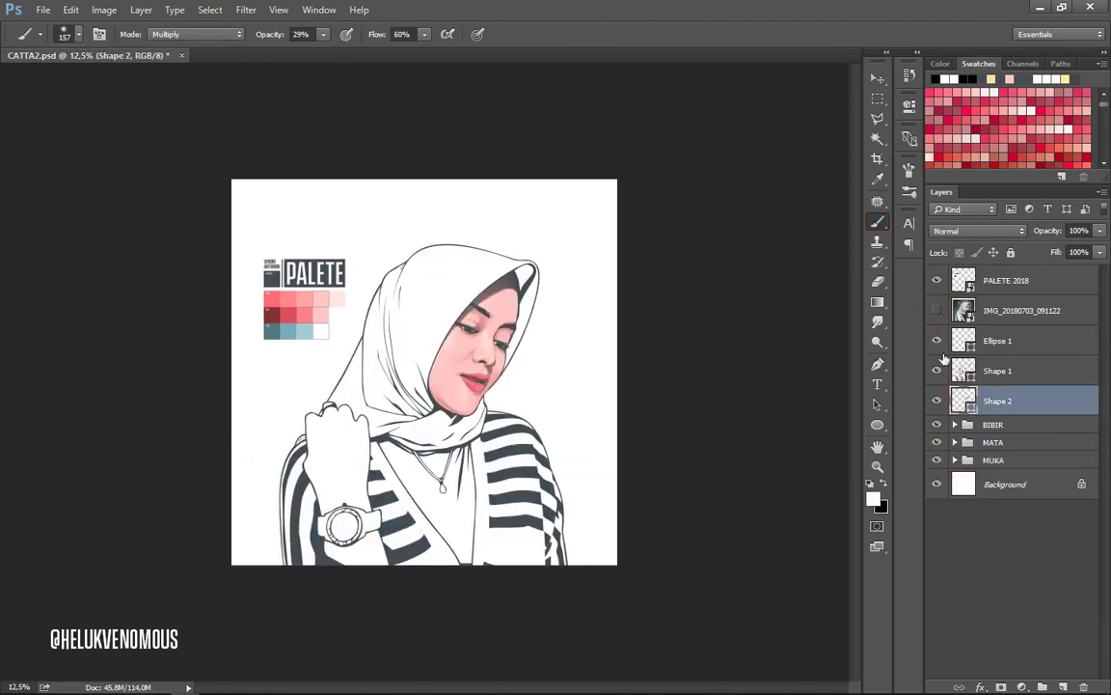
pyautogui.click(1002, 687)
pyautogui.hotkey('ctrl', '+')
pyautogui.hotkey('ctrl', '+')
pyautogui.hotkey('ctrl', '+')
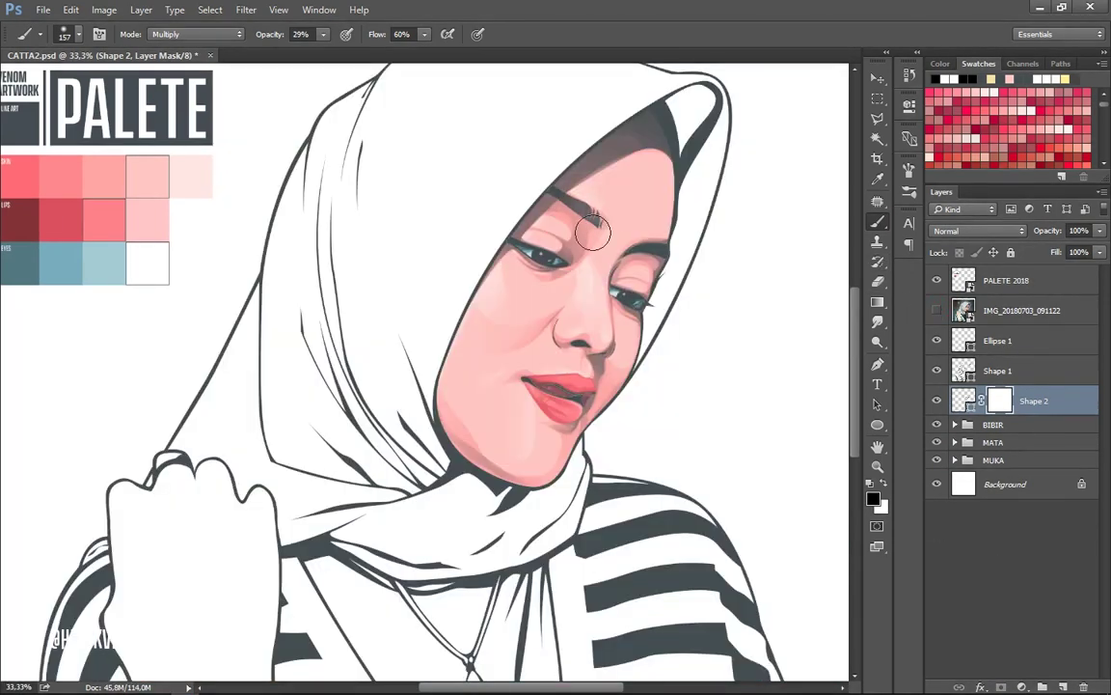
# Set the soft black brush to size 54 at 24% opacity.
pyautogui.click(937, 310)
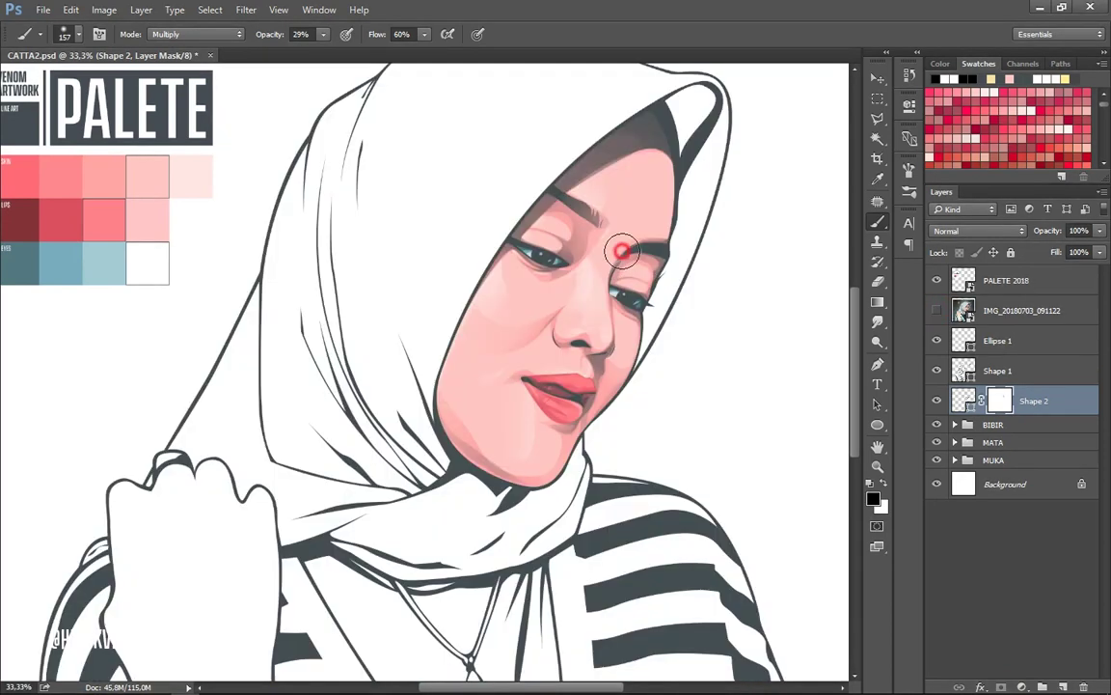
pyautogui.press('0')
pyautogui.press('9')
pyautogui.click(78, 34)
pyautogui.moveTo(115, 75); pyautogui.dragTo(100, 75)
pyautogui.press('Return')
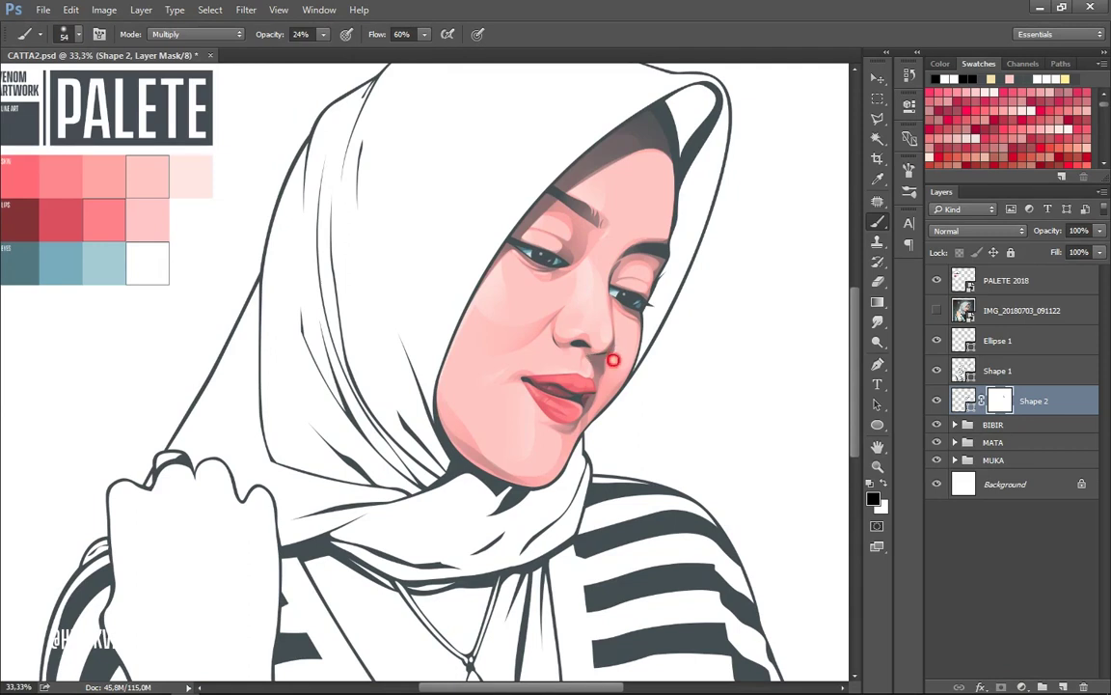
pyautogui.hotkey('ctrl', '-')
pyautogui.hotkey('ctrl', '-')
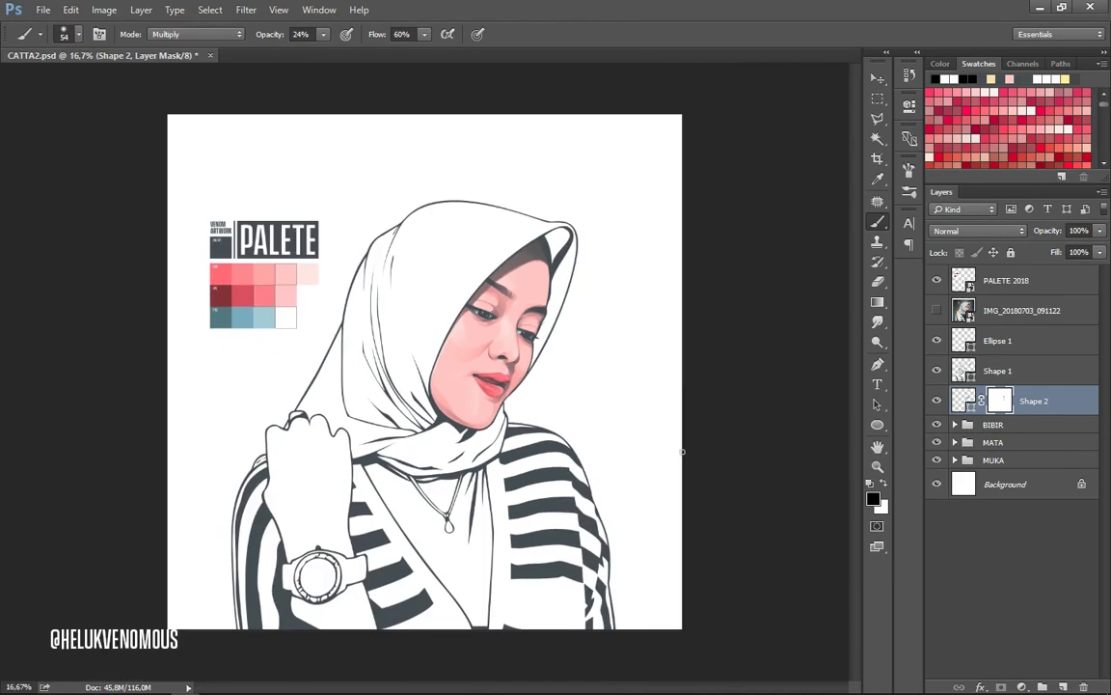